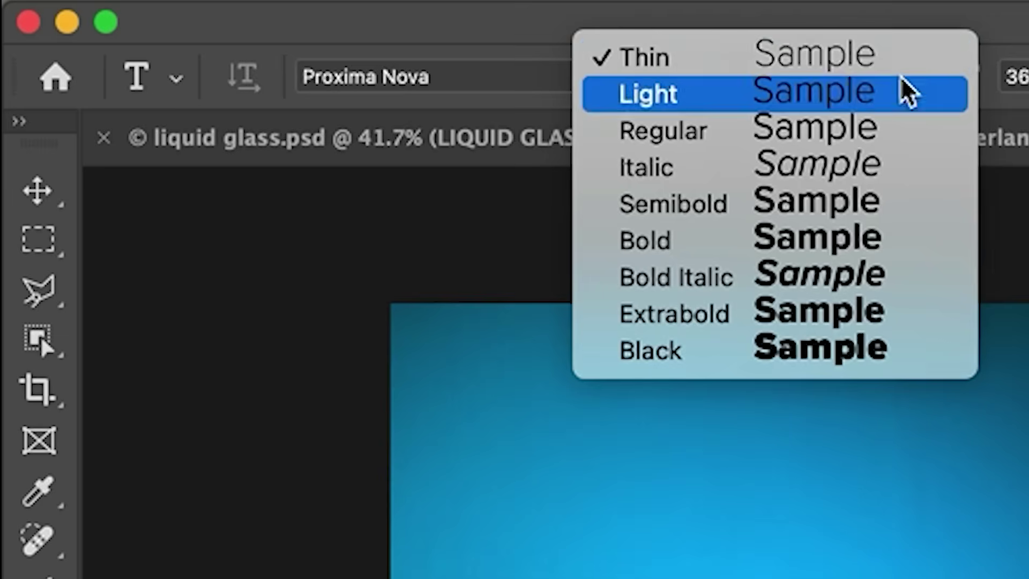
Step: Add the text "Liquid Glass" over the blue wall in white Proxima Nova Black at 36 pt
{"action": "left_click", "coordinate": [758, 354]}
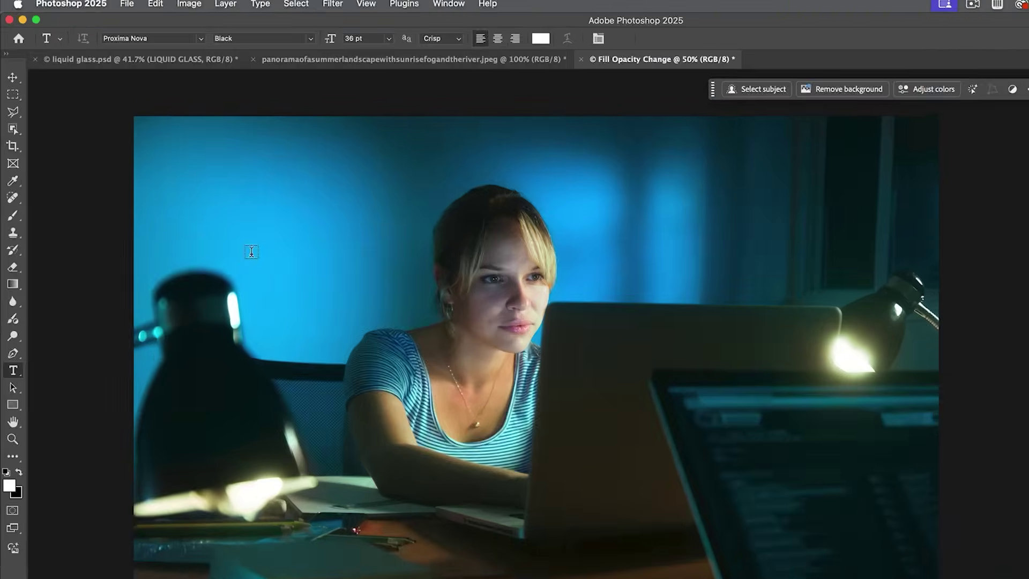
{"action": "left_click", "coordinate": [203, 208]}
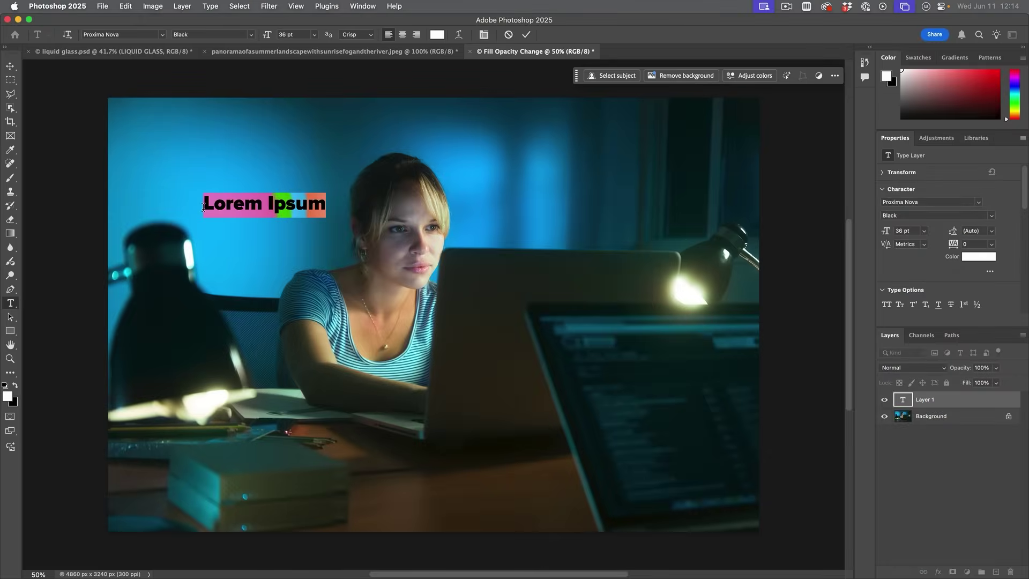
{"action": "type", "text": "Liqu"}
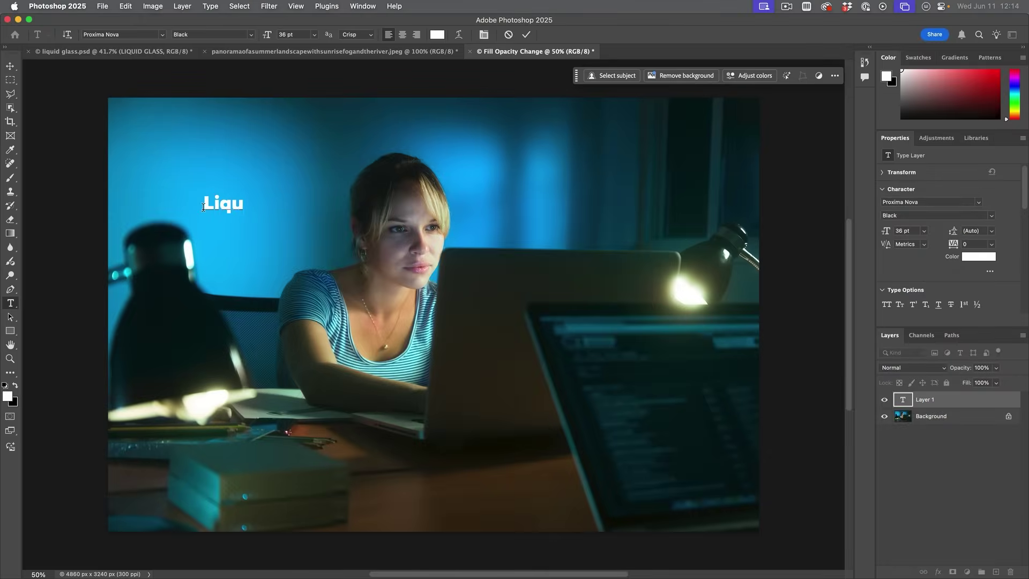
{"action": "type", "text": "id Glass"}
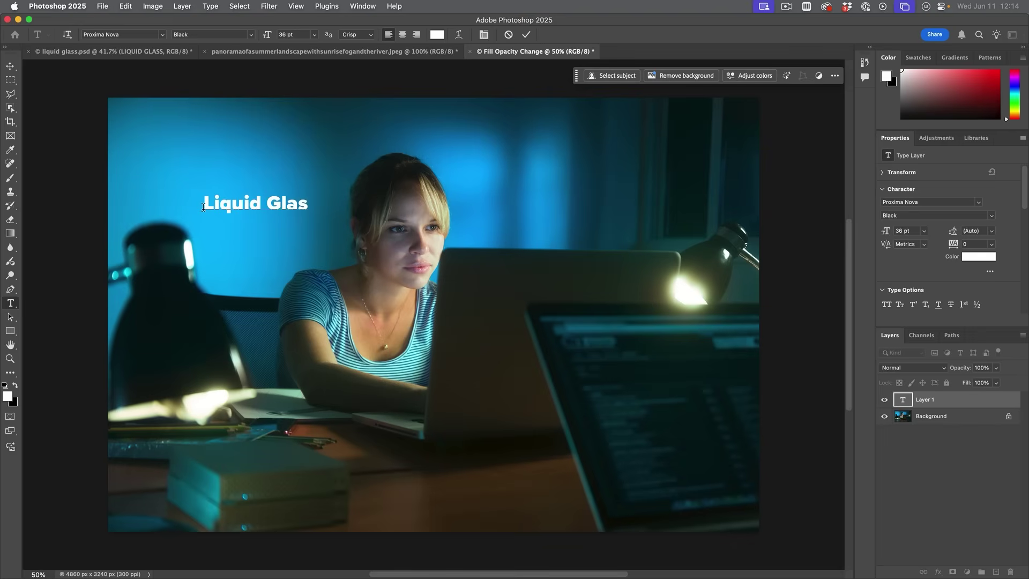
{"action": "left_click", "coordinate": [10, 66]}
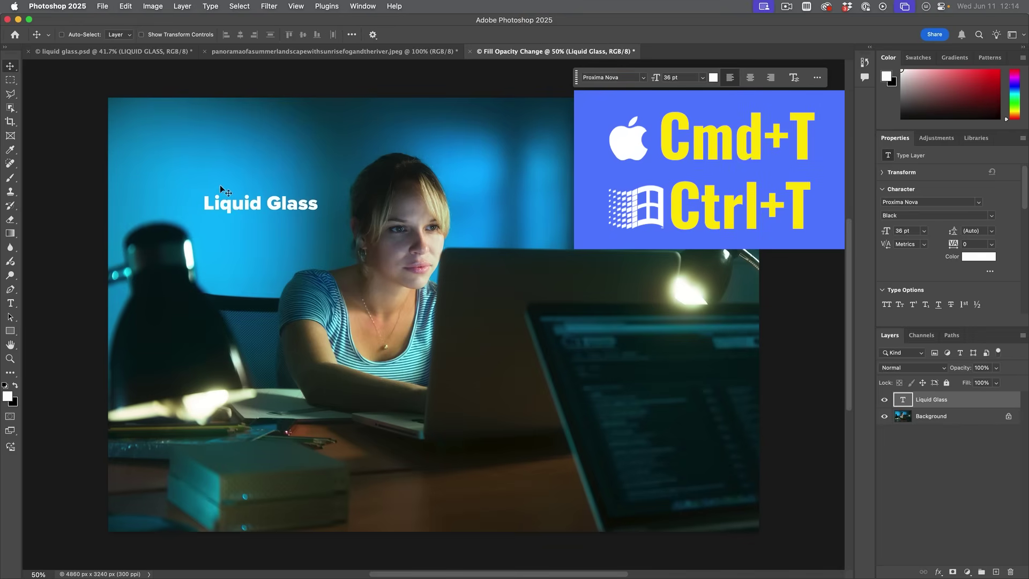
Step: Scale the Liquid Glass text up proportionally to about 181 pt and place it across the lower half of the photo
{"action": "key", "text": "super+t"}
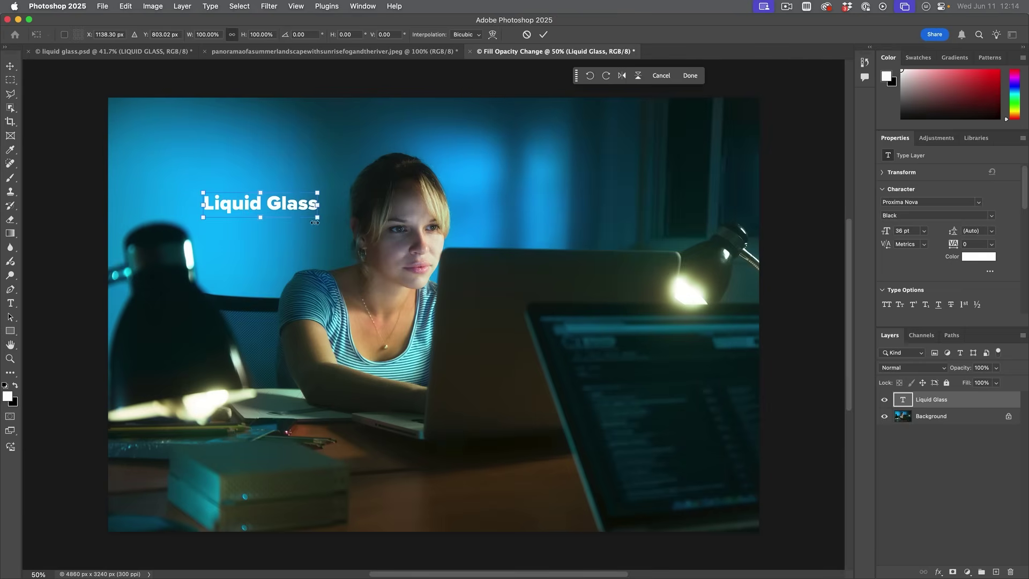
{"action": "left_click_drag", "start_coordinate": [317, 217], "coordinate": [716, 303]}
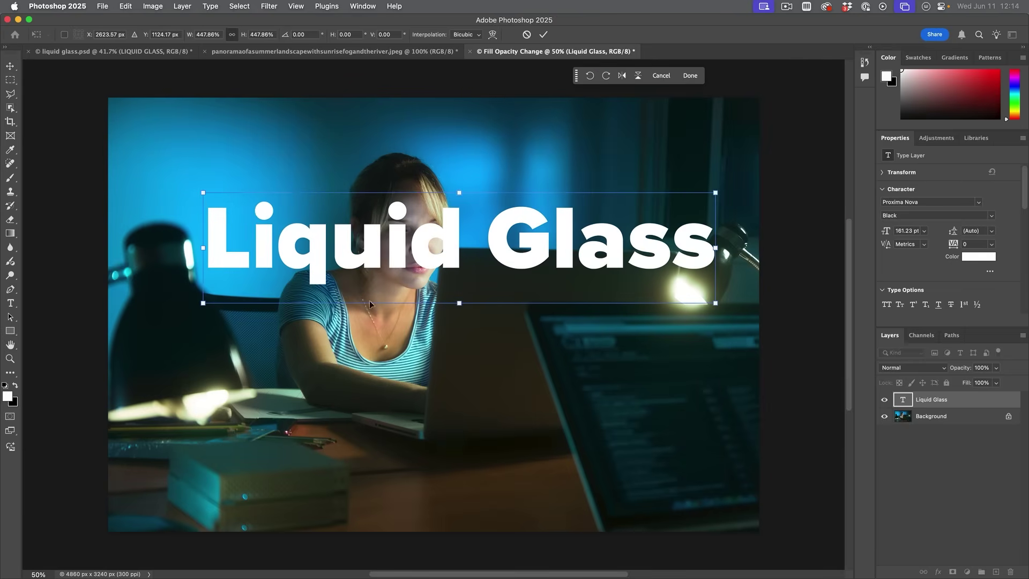
{"action": "left_click_drag", "start_coordinate": [206, 302], "coordinate": [144, 327]}
{"action": "left_click_drag", "start_coordinate": [441, 225], "coordinate": [422, 367]}
{"action": "key", "text": "Return"}
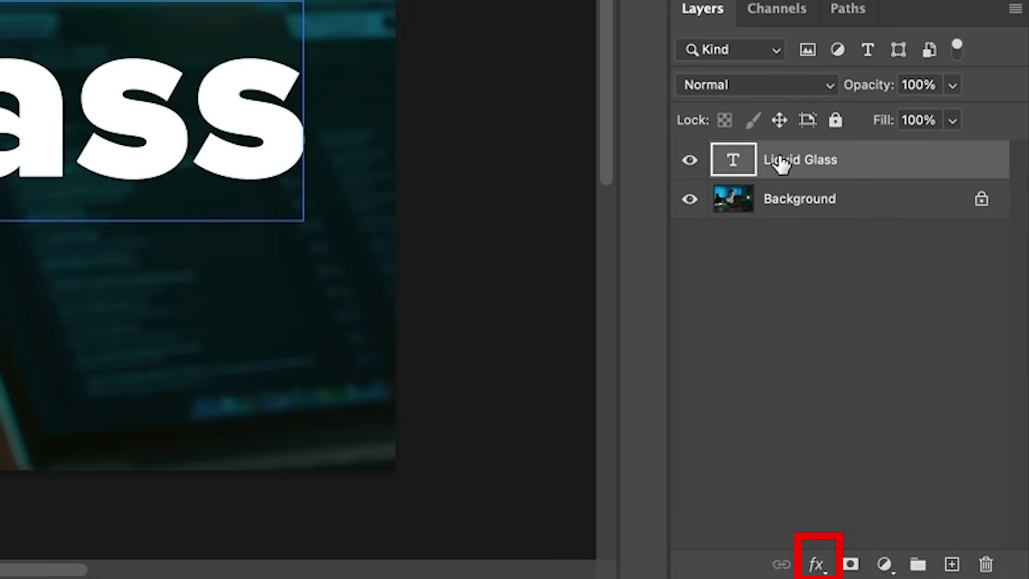
Step: Add a Bevel & Emboss effect to the Liquid Glass text layer with the Inner Bevel style
{"action": "left_click", "coordinate": [815, 564]}
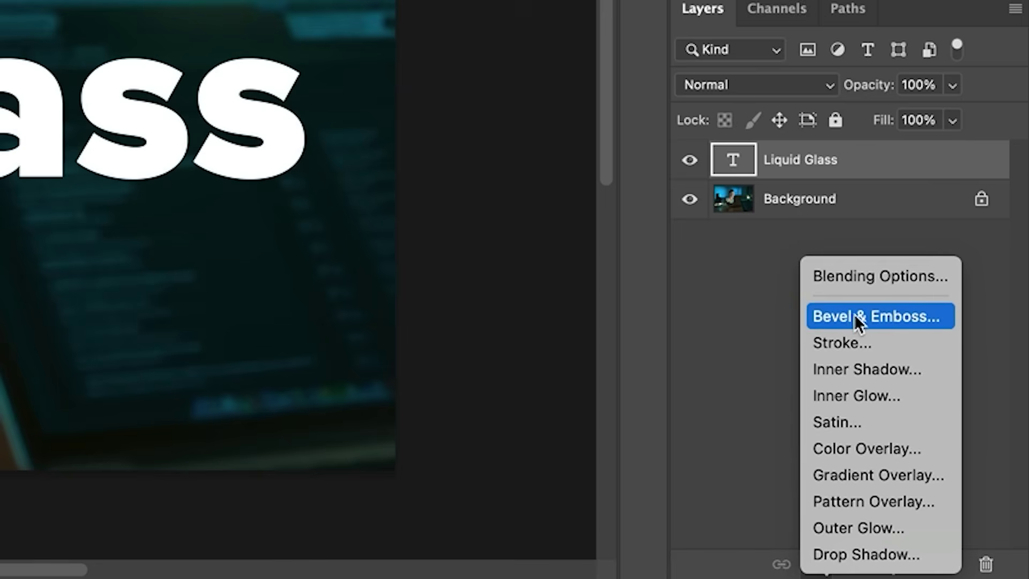
{"action": "left_click", "coordinate": [873, 315]}
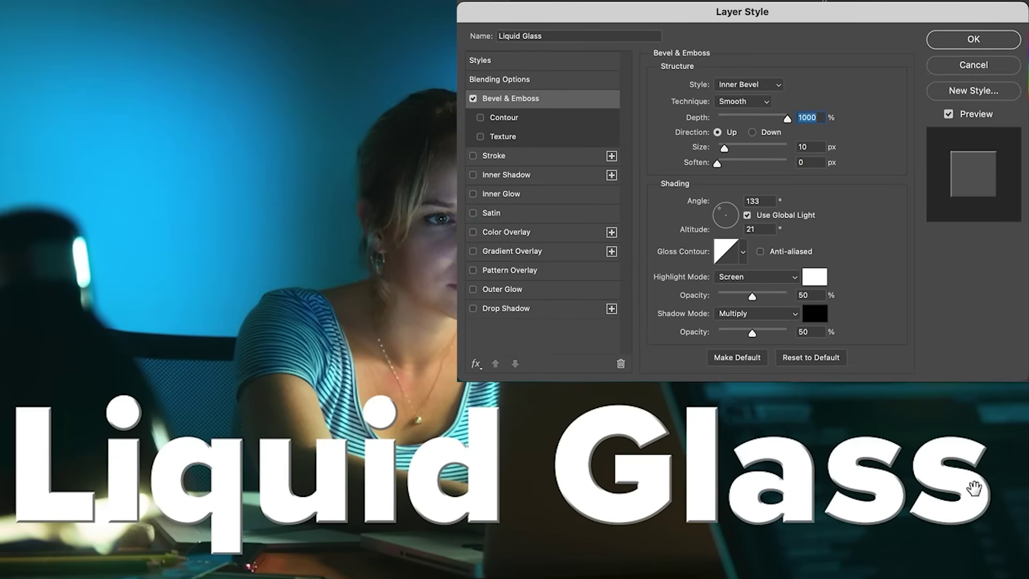
{"action": "left_click", "coordinate": [737, 84]}
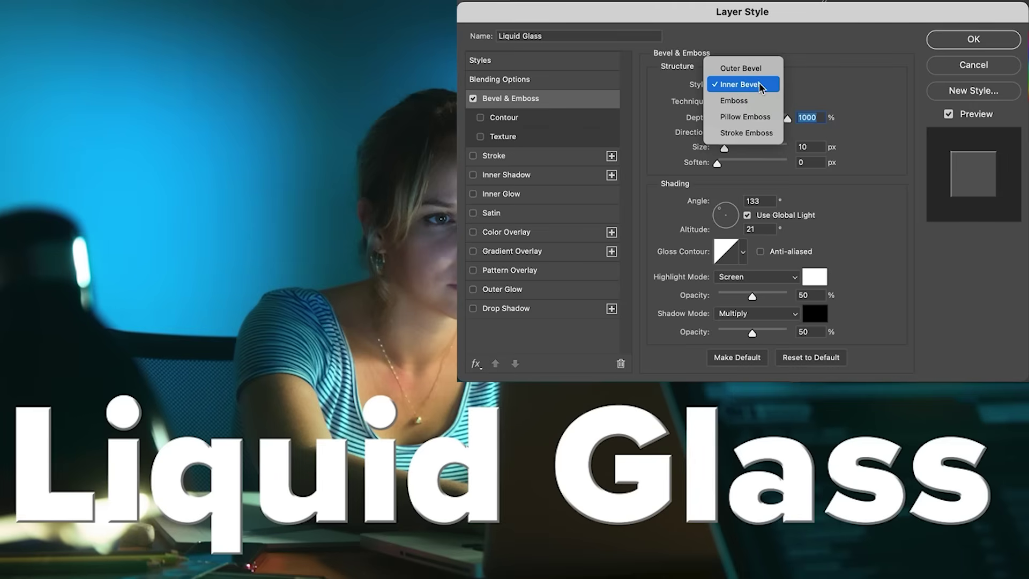
{"action": "left_click", "coordinate": [762, 86]}
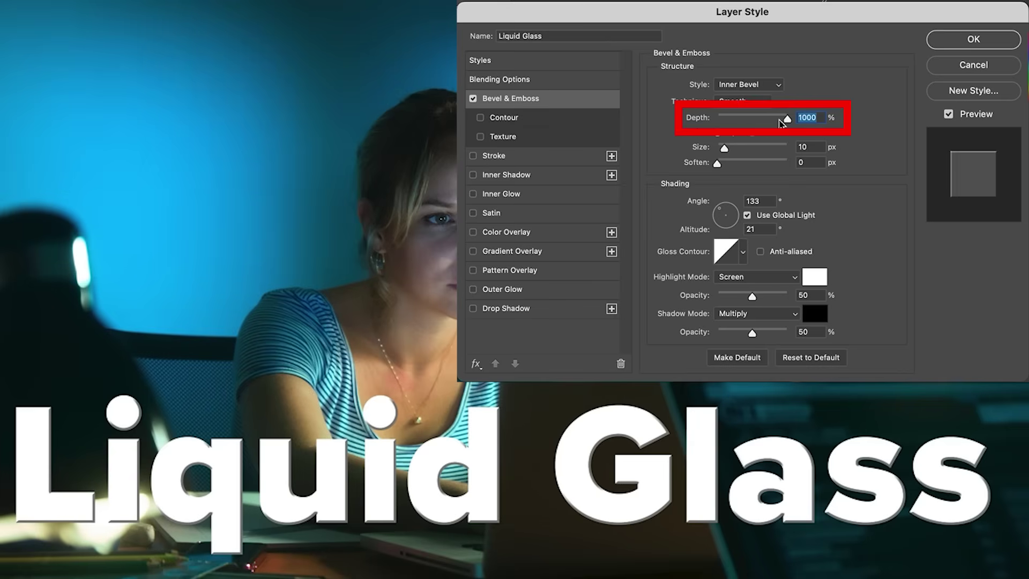
Step: Set the bevel's size to 9 px and its light to an angle of 142° and an altitude of 26°
{"action": "left_click_drag", "start_coordinate": [725, 148], "coordinate": [722, 151]}
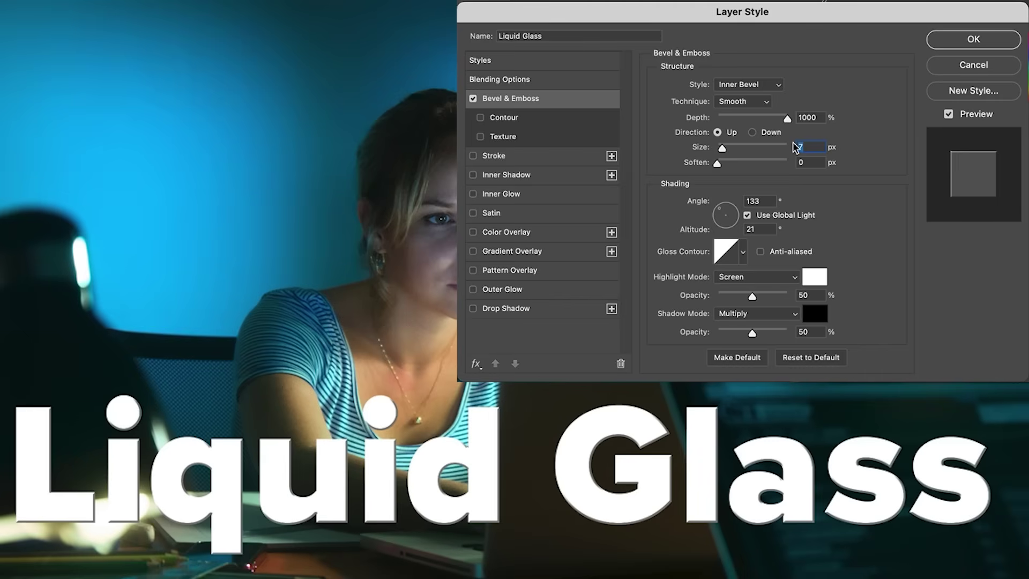
{"action": "left_click_drag", "start_coordinate": [722, 148], "coordinate": [725, 152]}
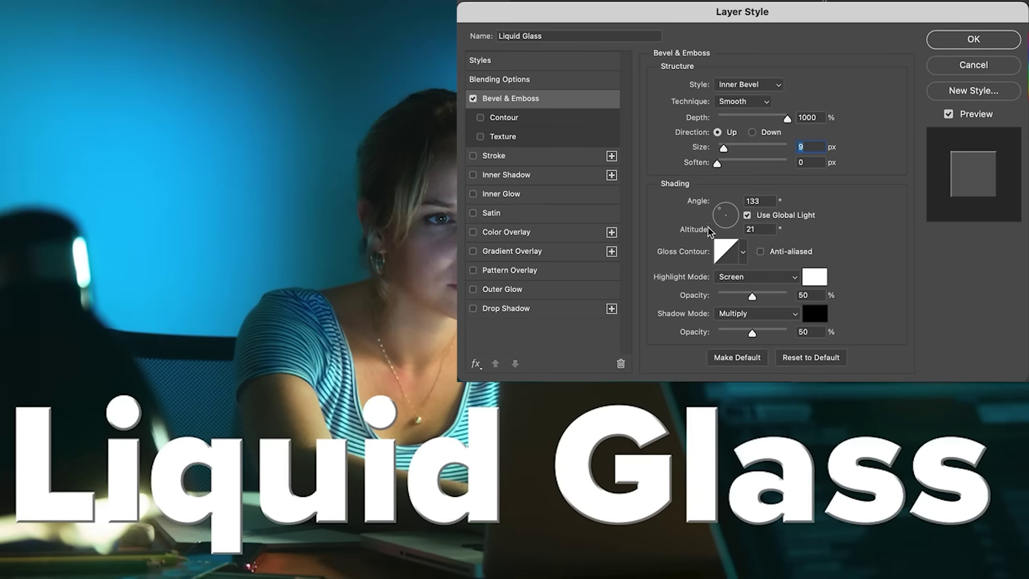
{"action": "mouse_move", "coordinate": [715, 227]}
{"action": "left_mouse_down"}
{"action": "mouse_move", "coordinate": [719, 213]}
{"action": "mouse_move", "coordinate": [737, 220]}
{"action": "mouse_move", "coordinate": [718, 210]}
{"action": "left_mouse_up"}
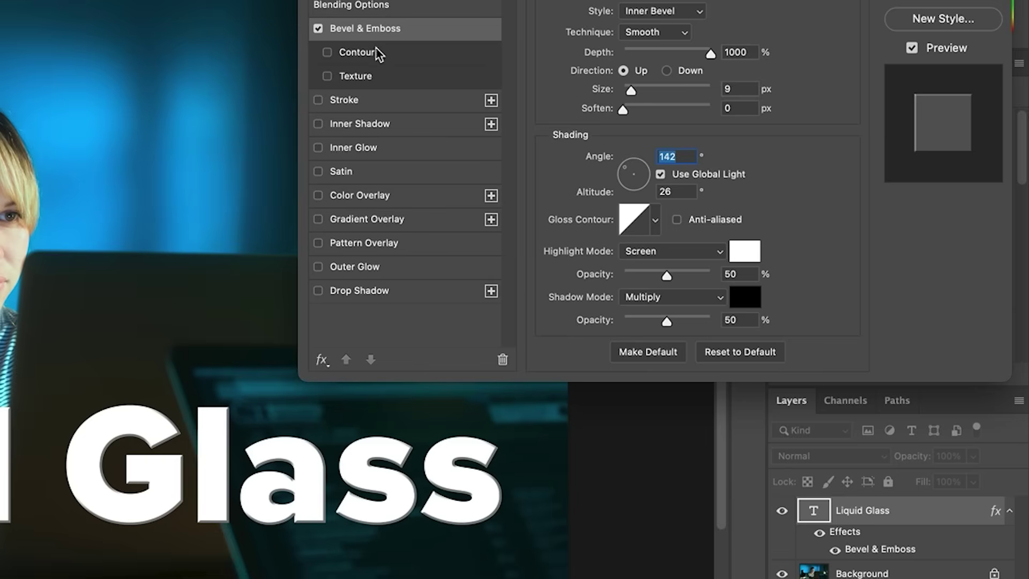
Step: Lower the text layer's Fill Opacity to 0% in the Blending Options
{"action": "left_click", "coordinate": [373, 6]}
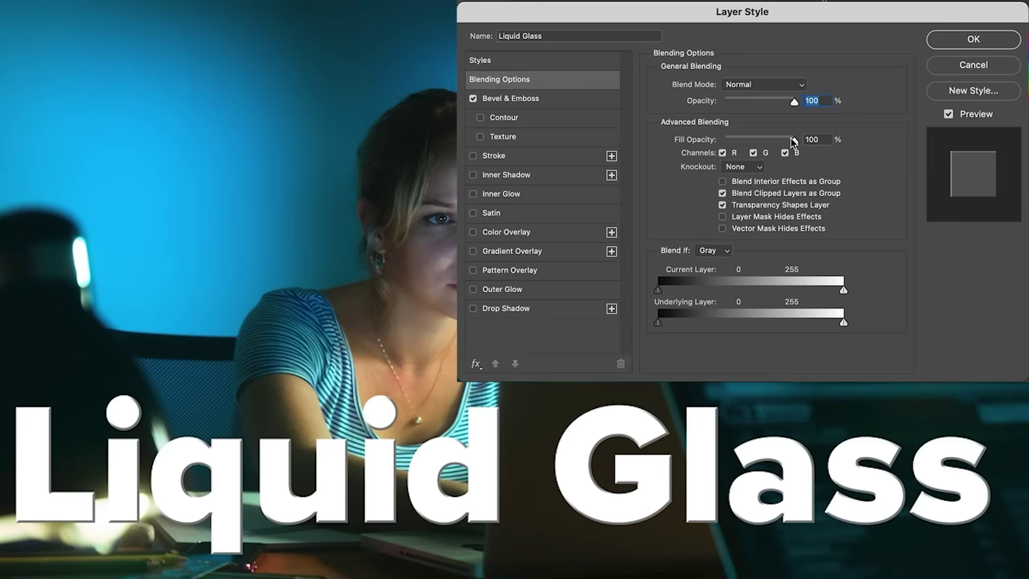
{"action": "left_click_drag", "start_coordinate": [794, 142], "coordinate": [722, 147]}
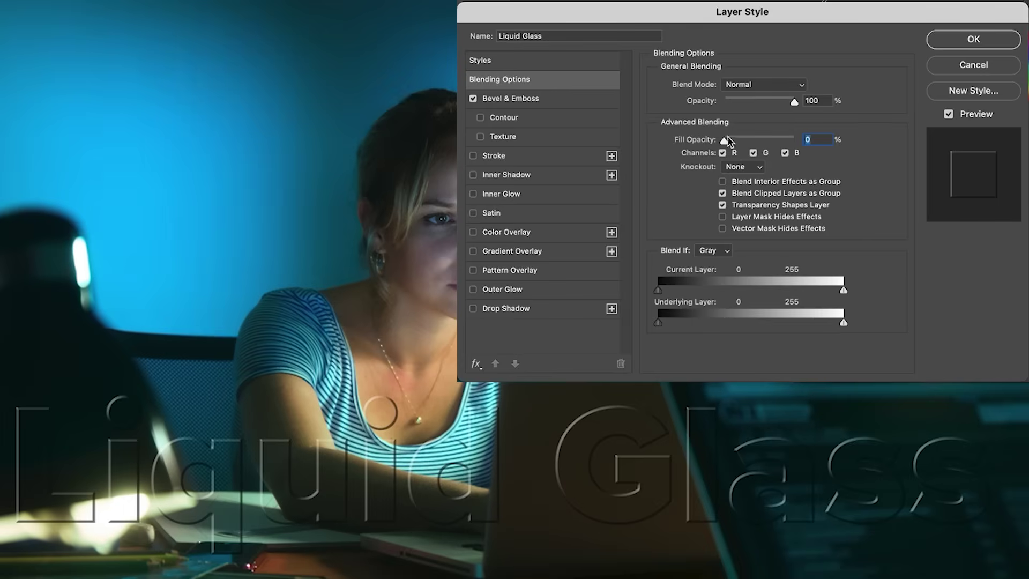
{"action": "left_click_drag", "start_coordinate": [726, 142], "coordinate": [730, 143]}
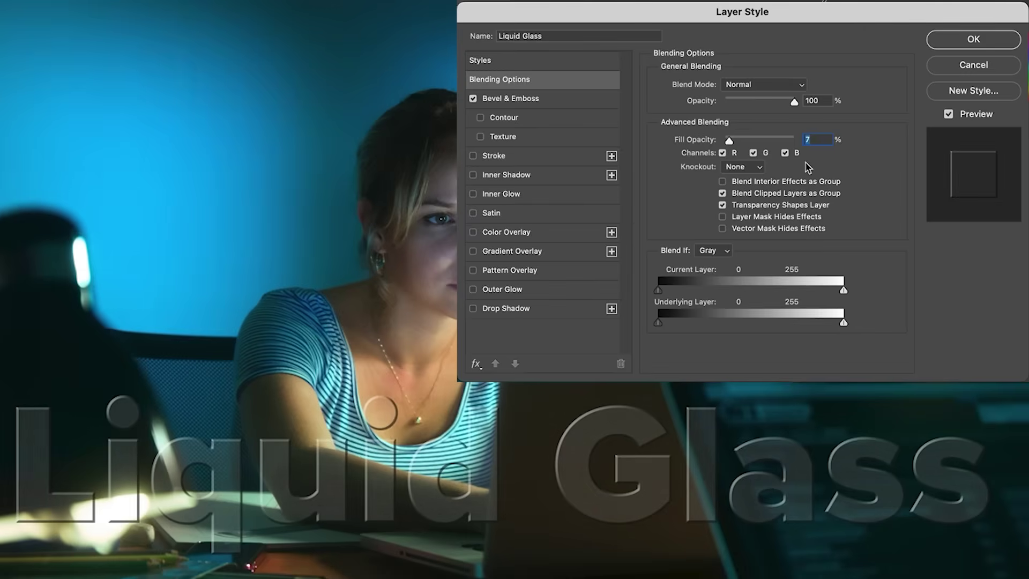
{"action": "left_click_drag", "start_coordinate": [729, 141], "coordinate": [723, 141]}
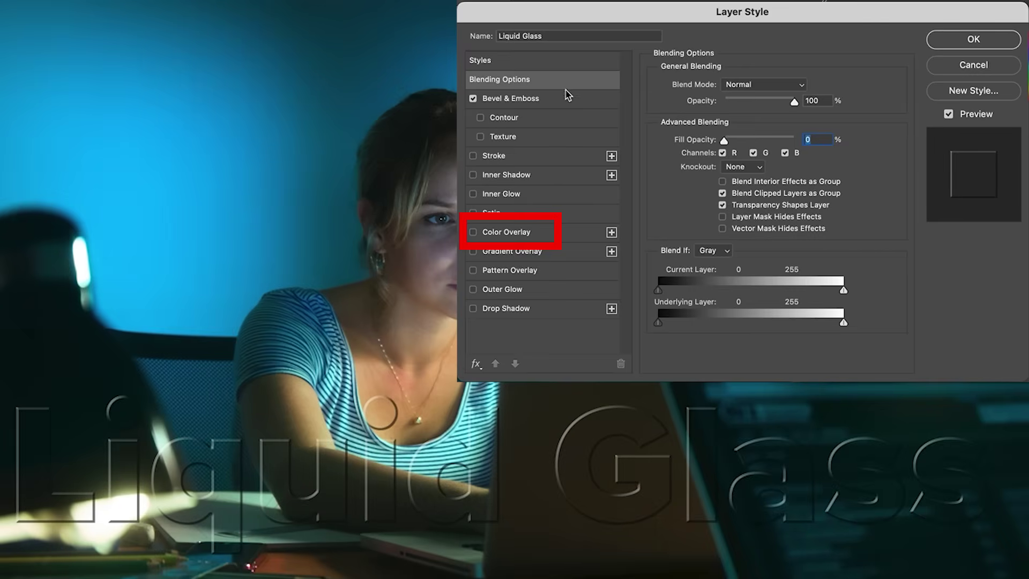
Step: Add a white Color Overlay to the text in Normal blend mode at 5% opacity
{"action": "left_click", "coordinate": [512, 232]}
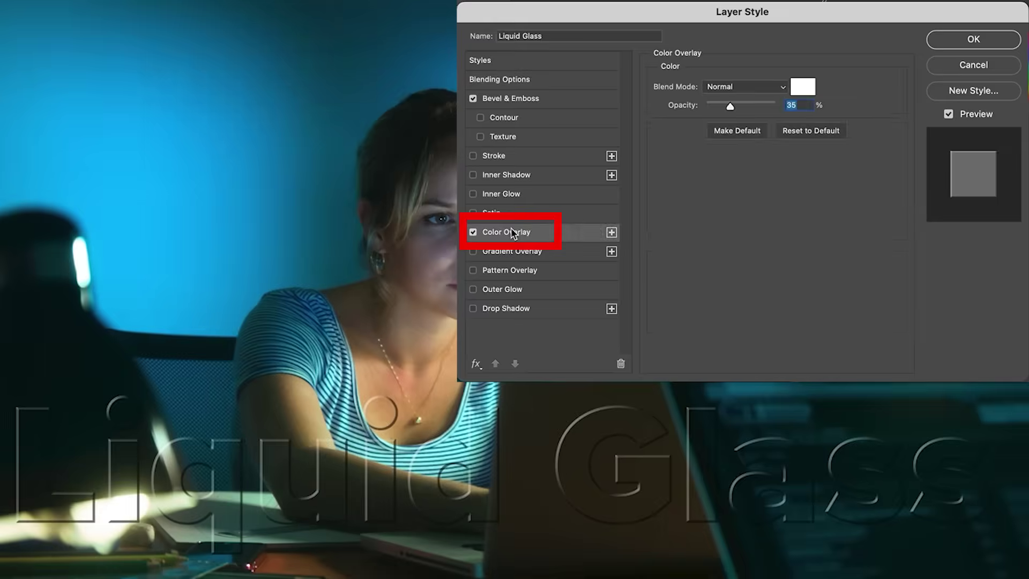
{"action": "left_click", "coordinate": [807, 88]}
{"action": "left_click_drag", "start_coordinate": [581, 232], "coordinate": [528, 206]}
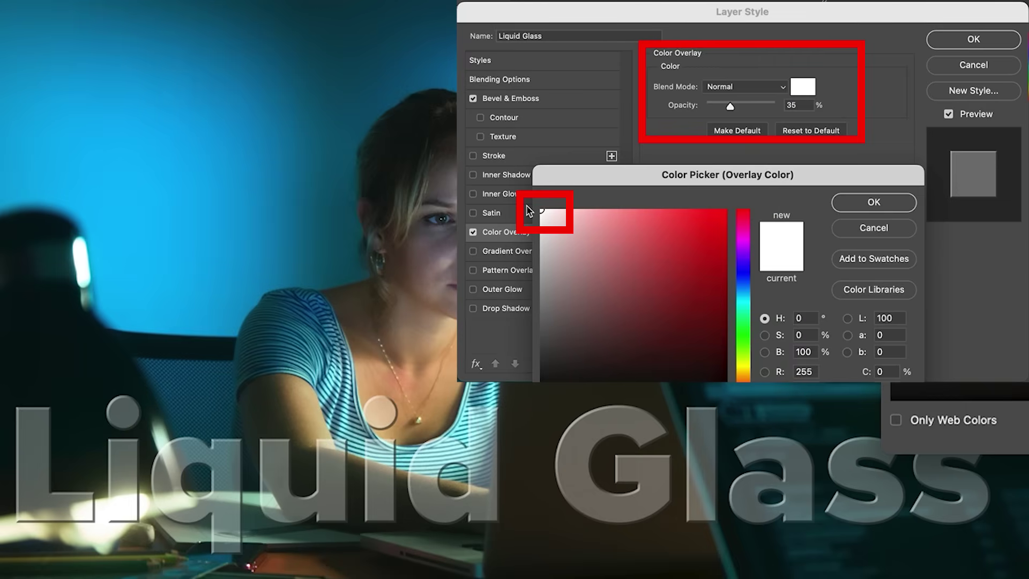
{"action": "left_click", "coordinate": [877, 202]}
{"action": "left_click_drag", "start_coordinate": [728, 105], "coordinate": [709, 107]}
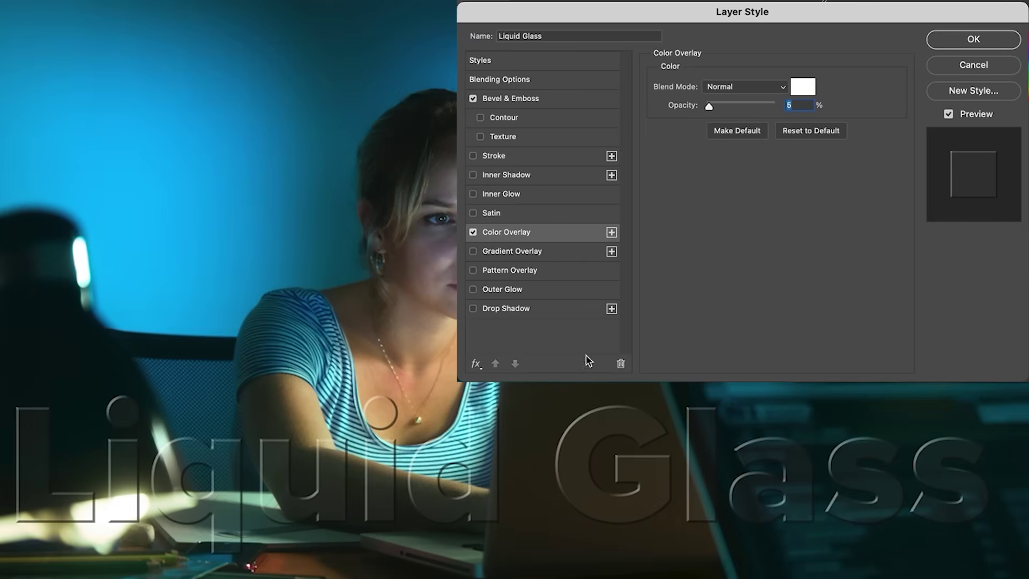
Step: Compare several gloss contours for the Bevel & Emboss effect and choose the double-peaked one, third in the second row of presets
{"action": "left_click", "coordinate": [539, 100]}
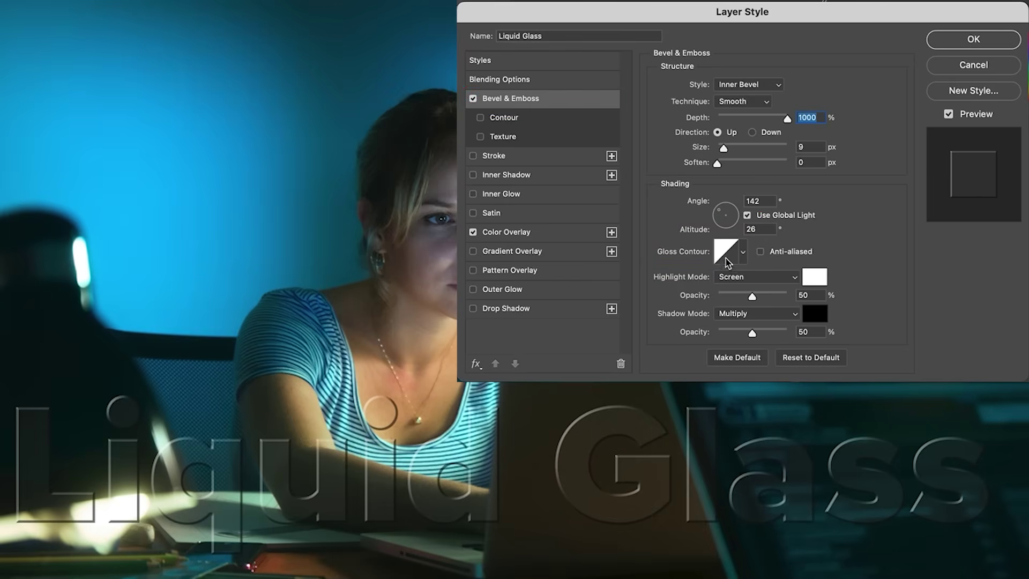
{"action": "left_click", "coordinate": [745, 250]}
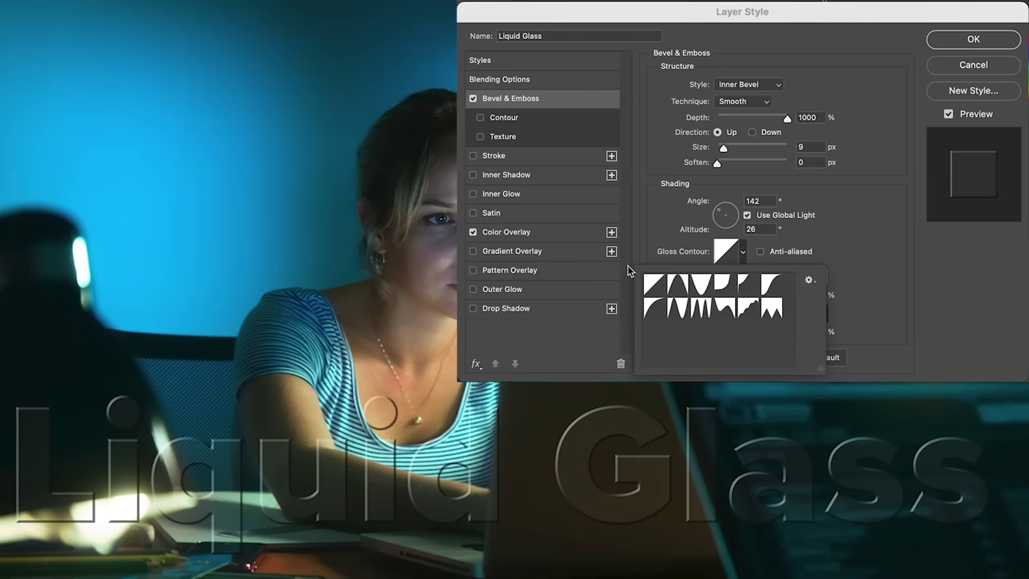
{"action": "left_click", "coordinate": [702, 309]}
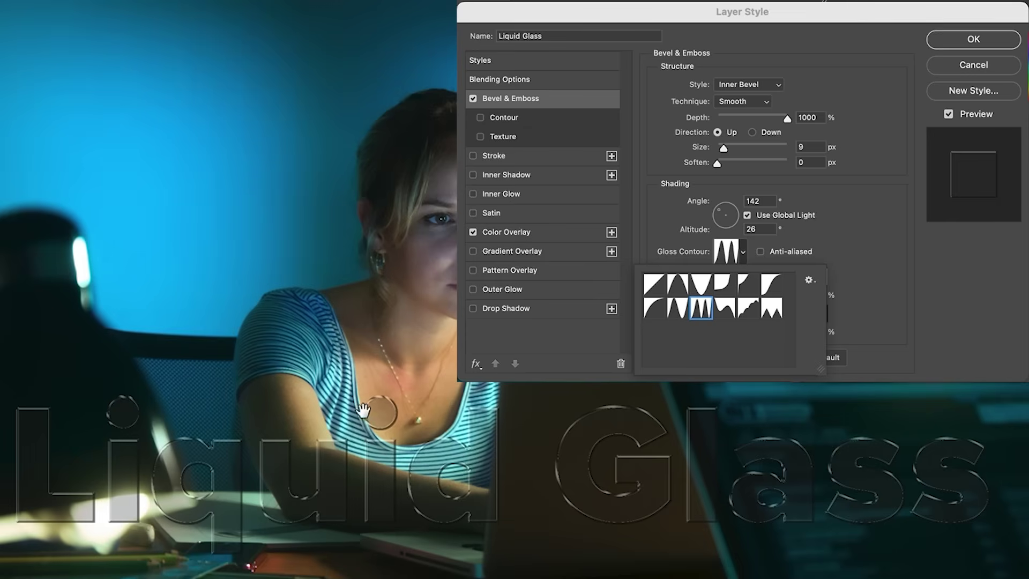
{"action": "left_click", "coordinate": [679, 309]}
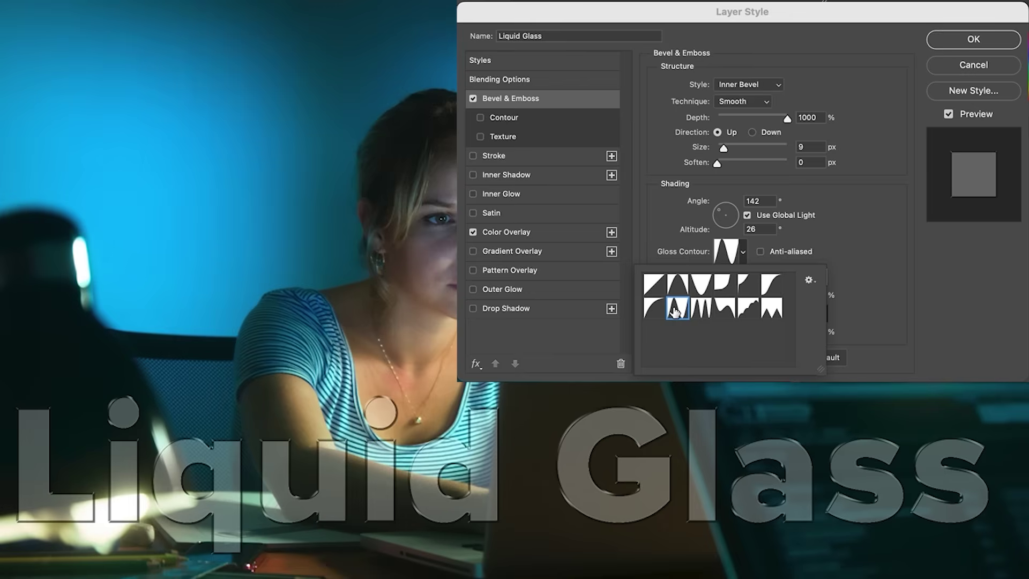
{"action": "left_click", "coordinate": [678, 285]}
{"action": "left_click", "coordinate": [651, 289]}
{"action": "left_click", "coordinate": [649, 305]}
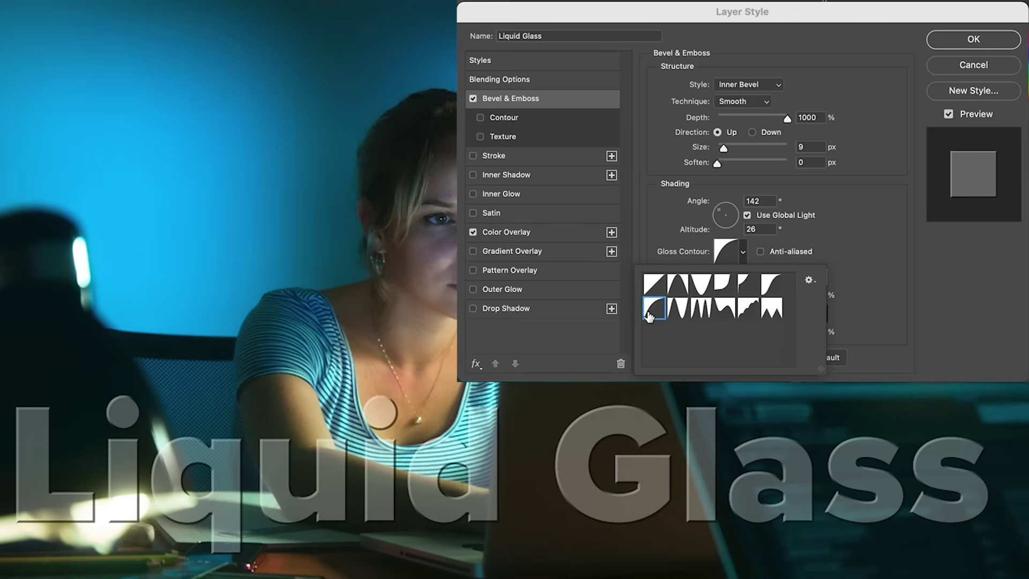
{"action": "left_click", "coordinate": [677, 308]}
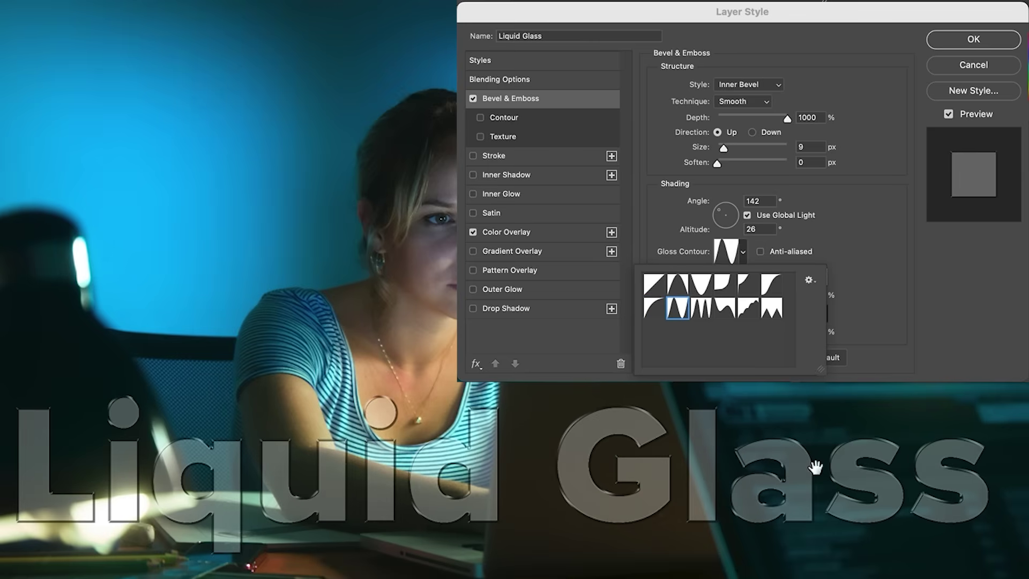
{"action": "left_click", "coordinate": [702, 310]}
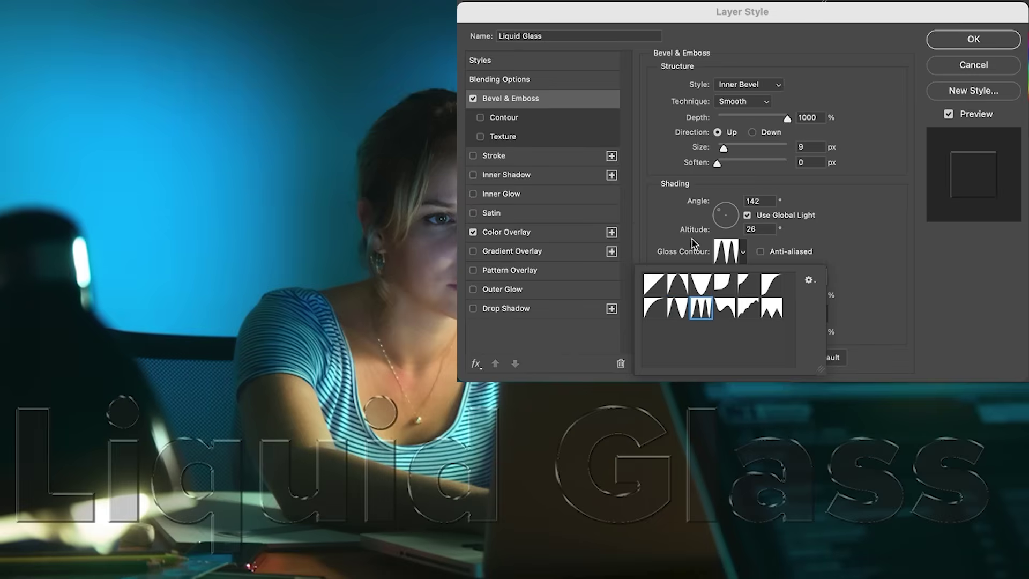
Step: Smooth the bevel's gloss contour by enabling Anti-aliased
{"action": "left_click", "coordinate": [870, 246]}
{"action": "scroll", "coordinate": [907, 427], "scroll_direction": "up", "scroll_amount": 3}
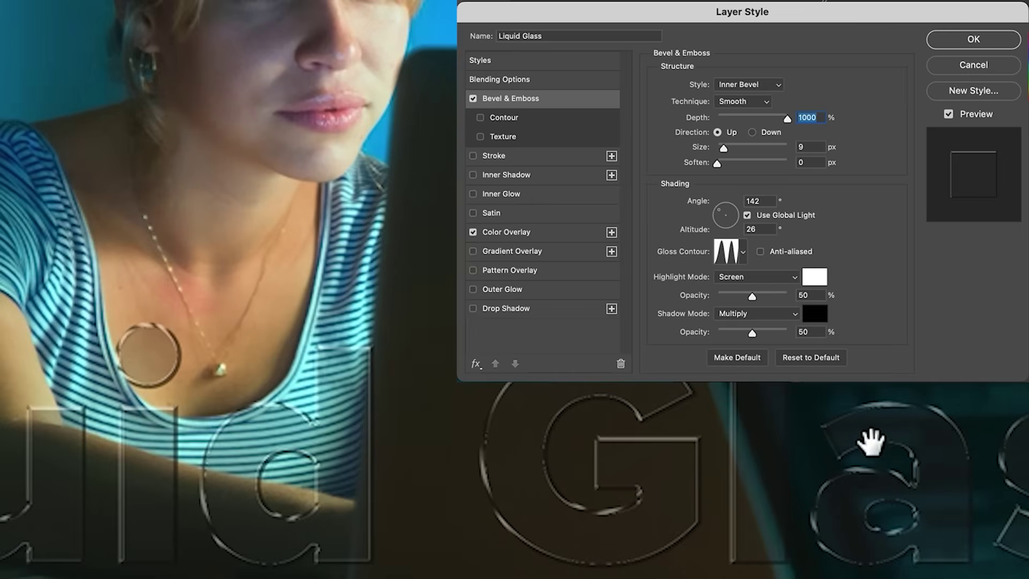
{"action": "left_click", "coordinate": [760, 251]}
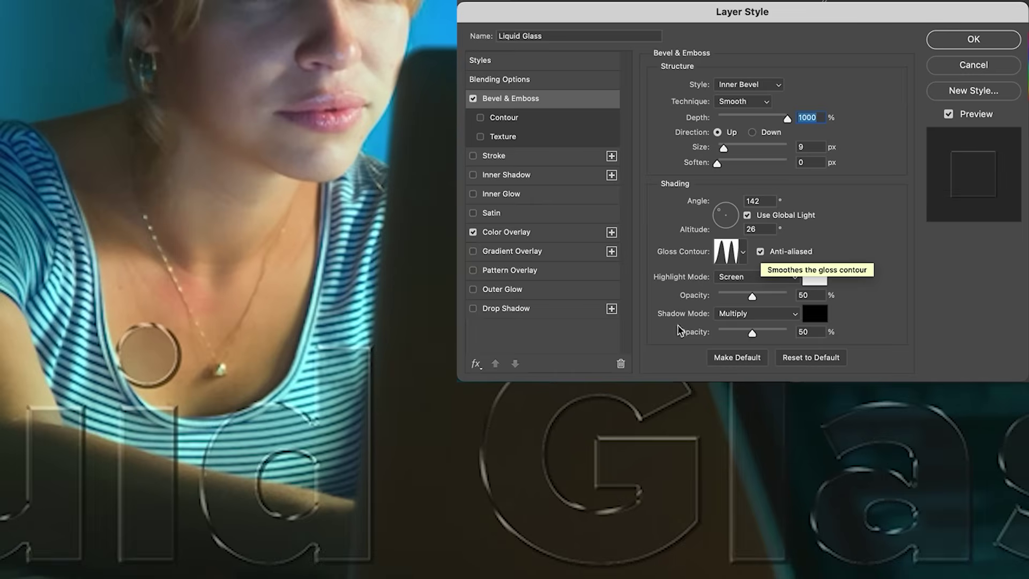
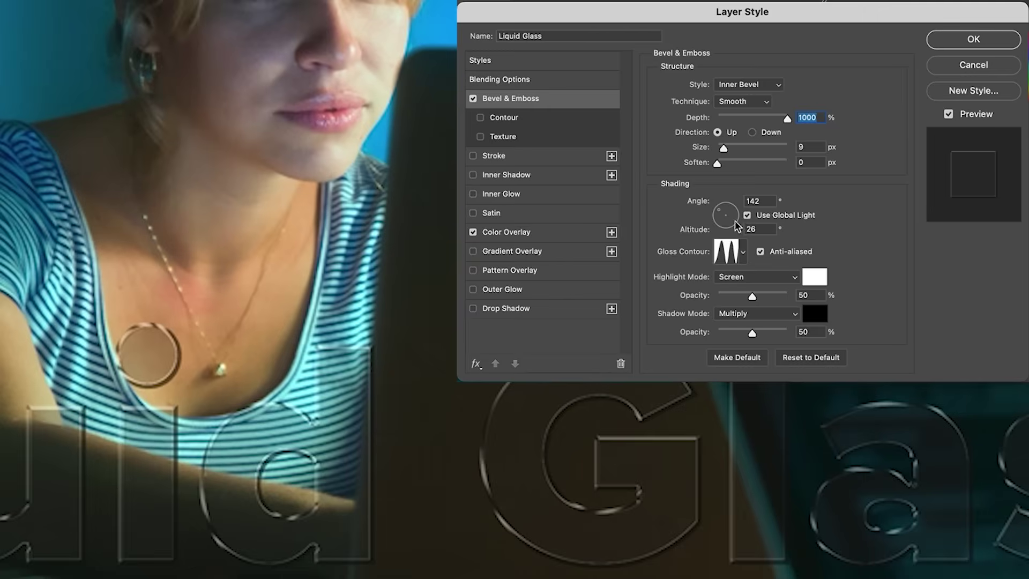
Step: Raise the Color Overlay opacity to about 17% and apply the layer style
{"action": "left_click", "coordinate": [541, 232]}
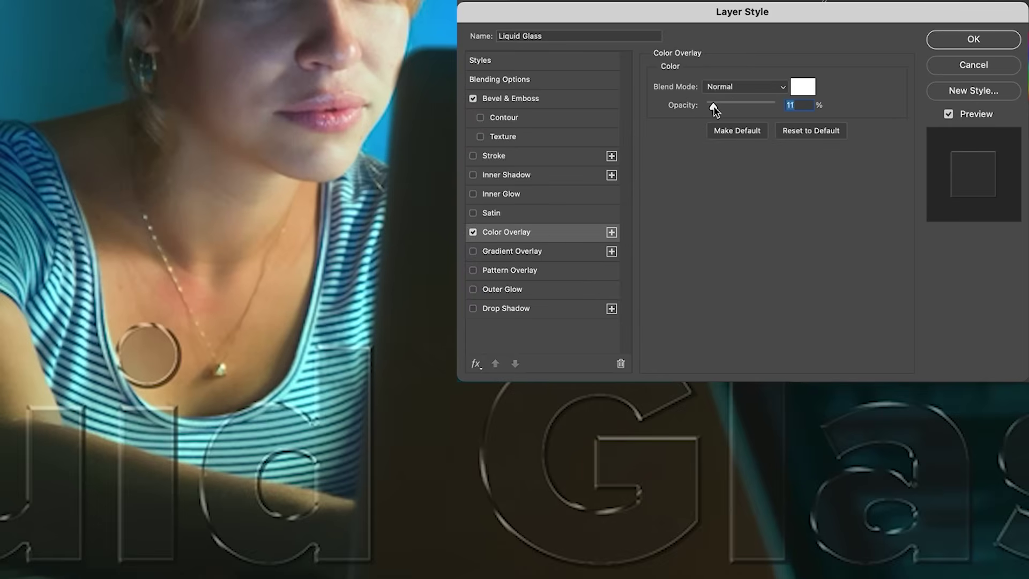
{"action": "left_click_drag", "start_coordinate": [715, 110], "coordinate": [719, 111]}
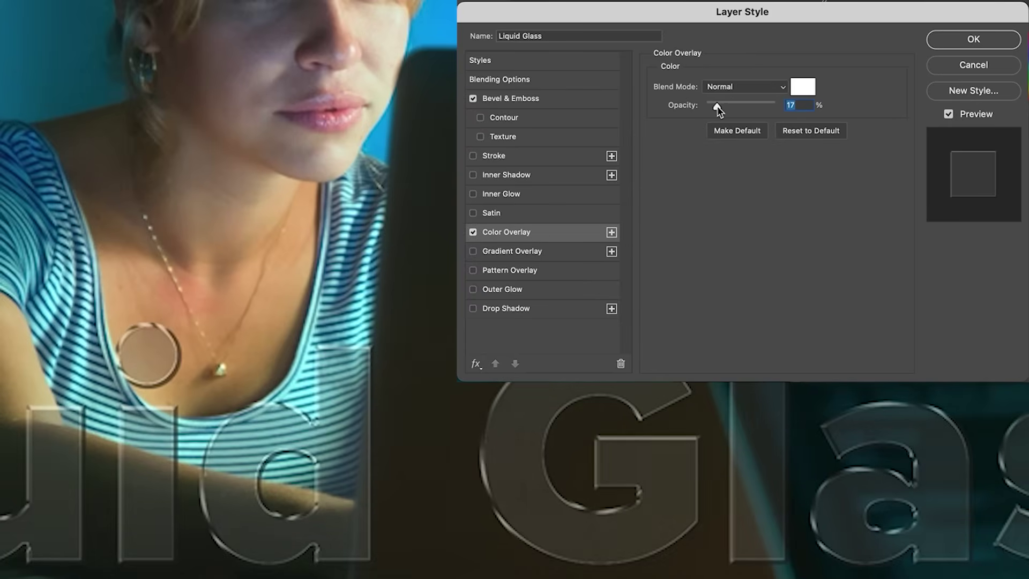
{"action": "left_click", "coordinate": [969, 43]}
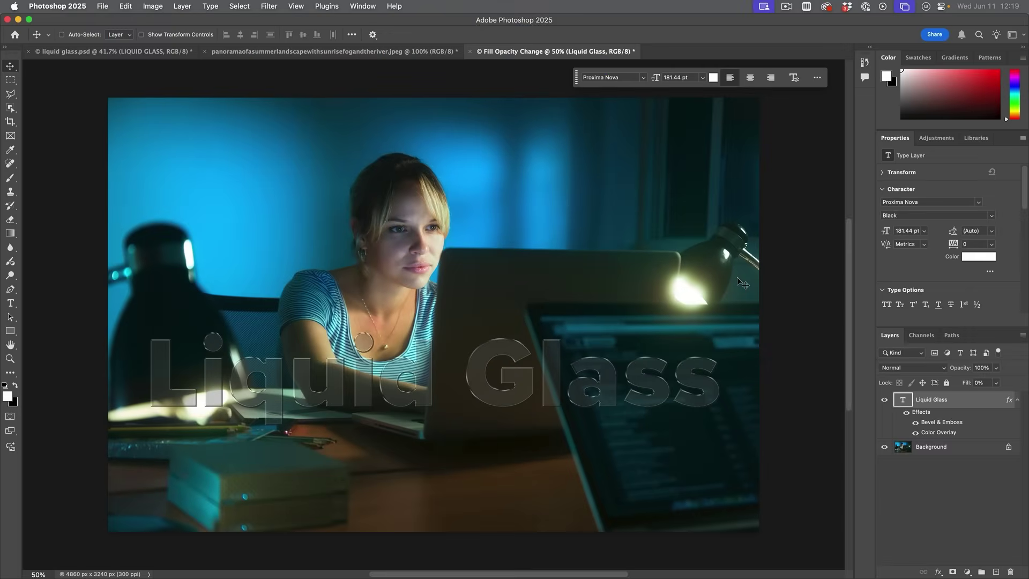
Step: Move the Liquid Glass text down over the desk and draw a white rounded square shape beside the woman, with 121 px corners
{"action": "left_click_drag", "start_coordinate": [564, 359], "coordinate": [561, 437]}
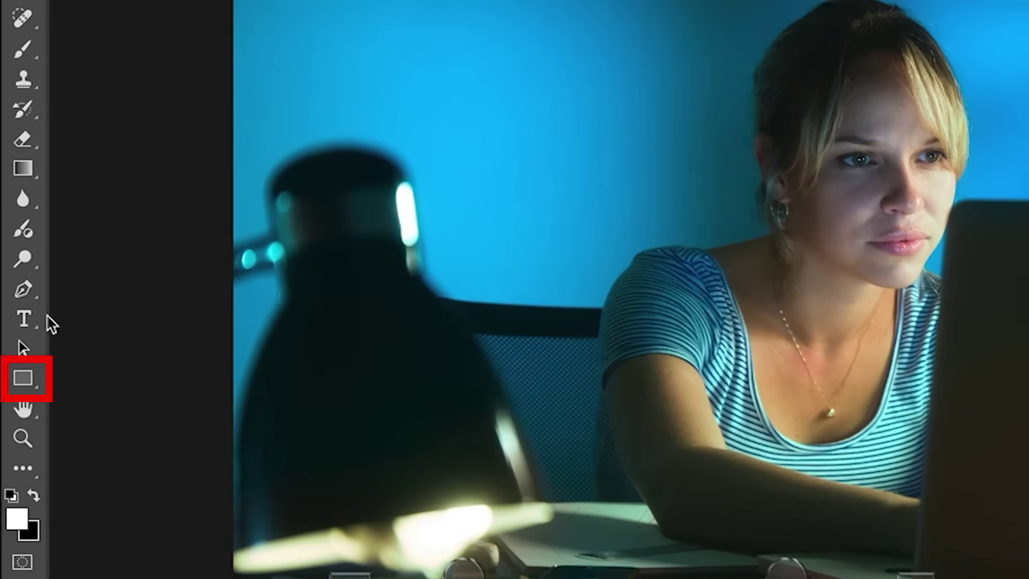
{"action": "right_click", "coordinate": [26, 372]}
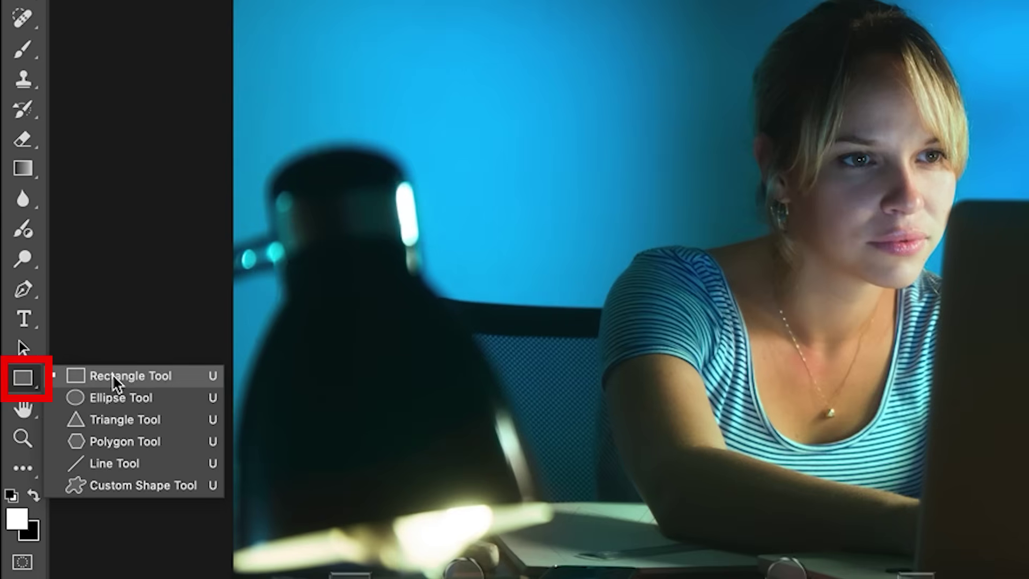
{"action": "left_click", "coordinate": [111, 374]}
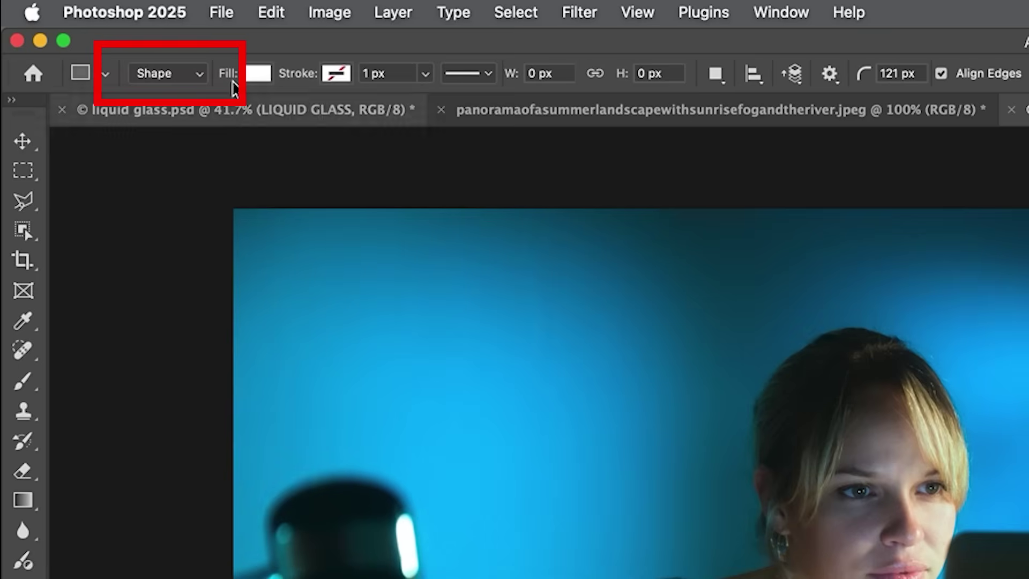
{"action": "left_click", "coordinate": [166, 73]}
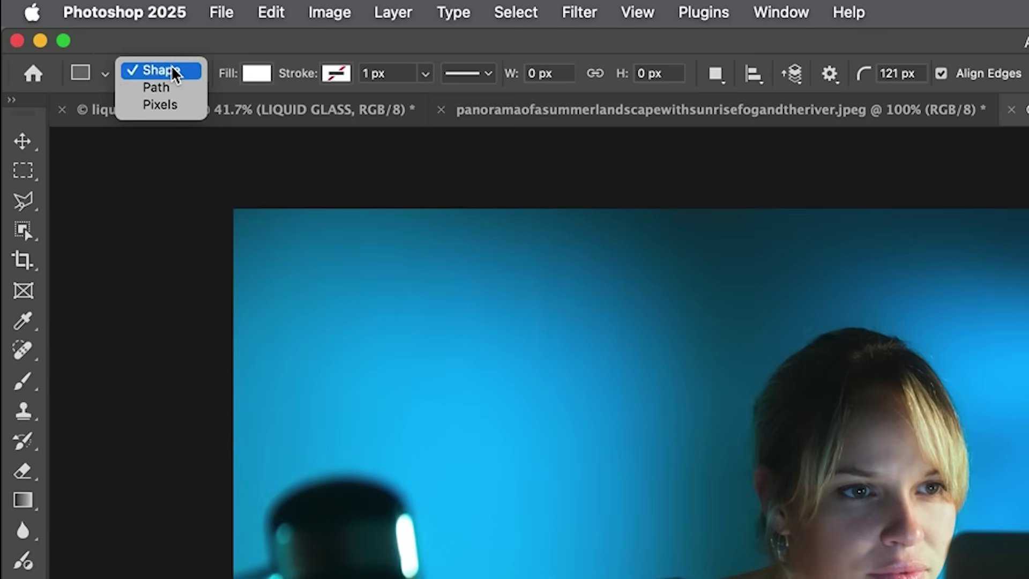
{"action": "left_click", "coordinate": [175, 71]}
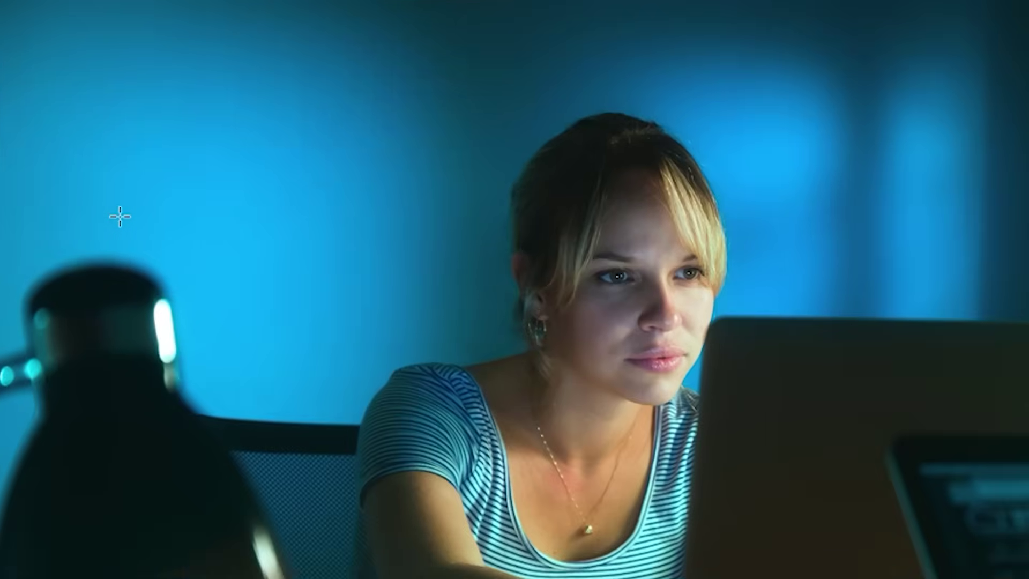
{"action": "left_click_drag", "start_coordinate": [110, 211], "coordinate": [530, 520]}
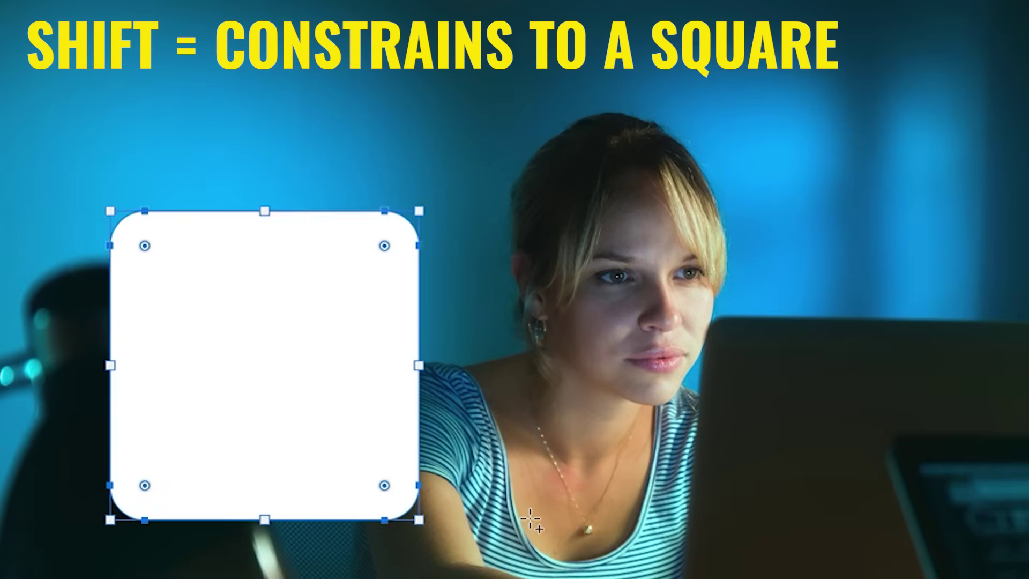
{"action": "key", "text": "v"}
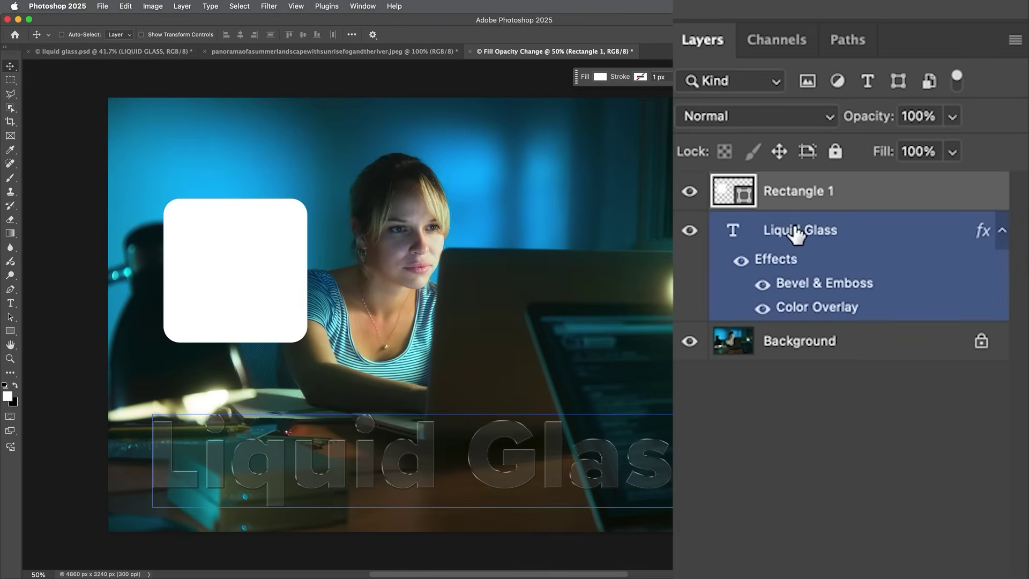
{"action": "key", "text": "super"}
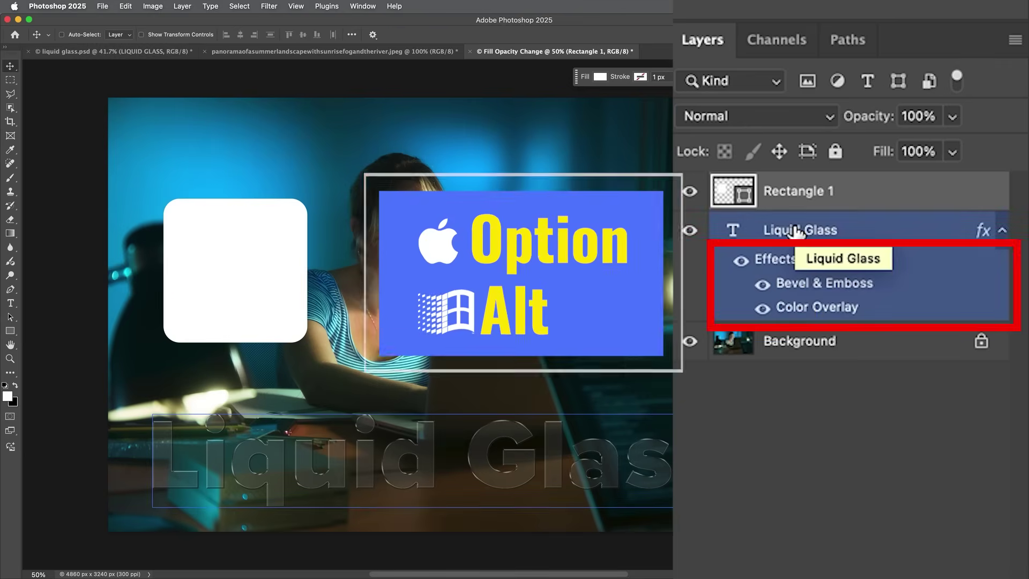
{"action": "left_click_drag", "start_coordinate": [775, 259], "coordinate": [721, 202]}
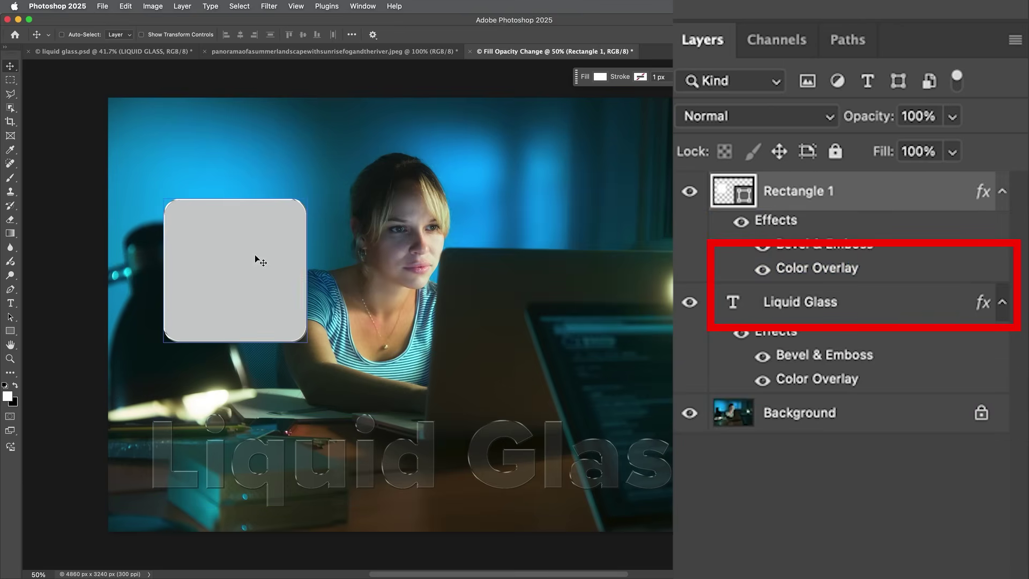
{"action": "key", "text": "super"}
{"action": "key", "text": "super+z"}
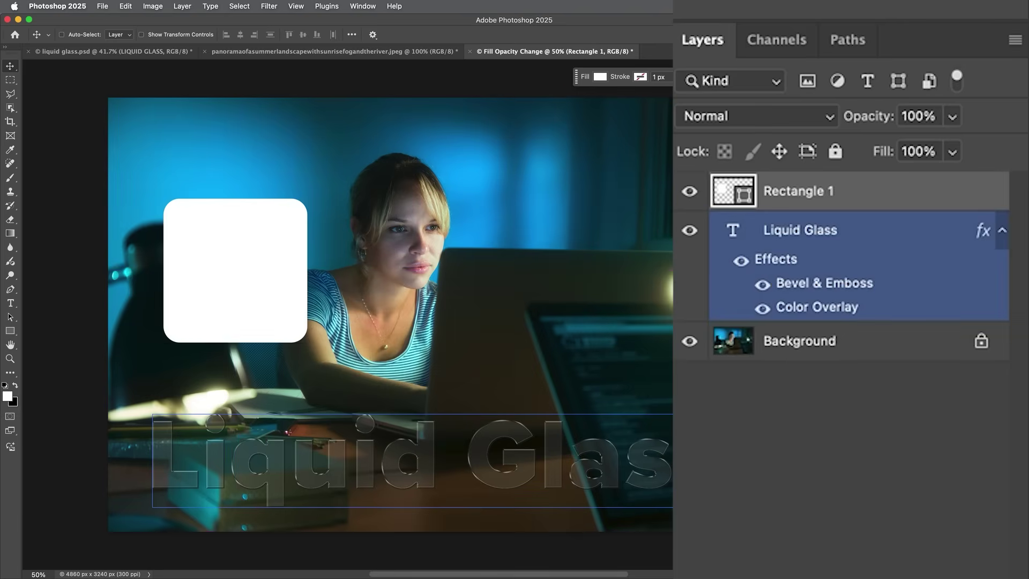
Step: Add a Bevel & Emboss effect to the rounded square with the linear gloss contour
{"action": "left_click", "coordinate": [858, 565]}
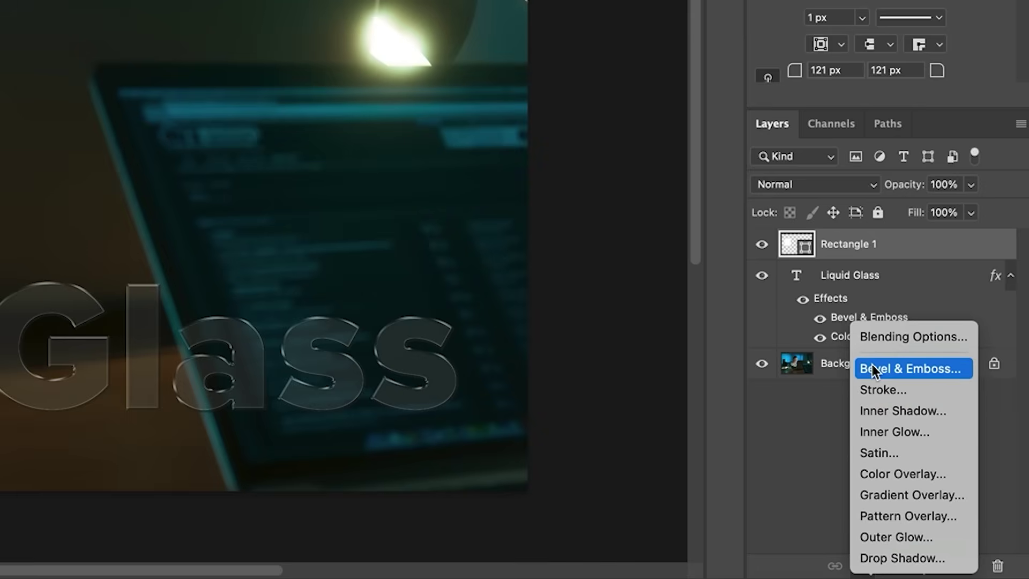
{"action": "left_click", "coordinate": [873, 365]}
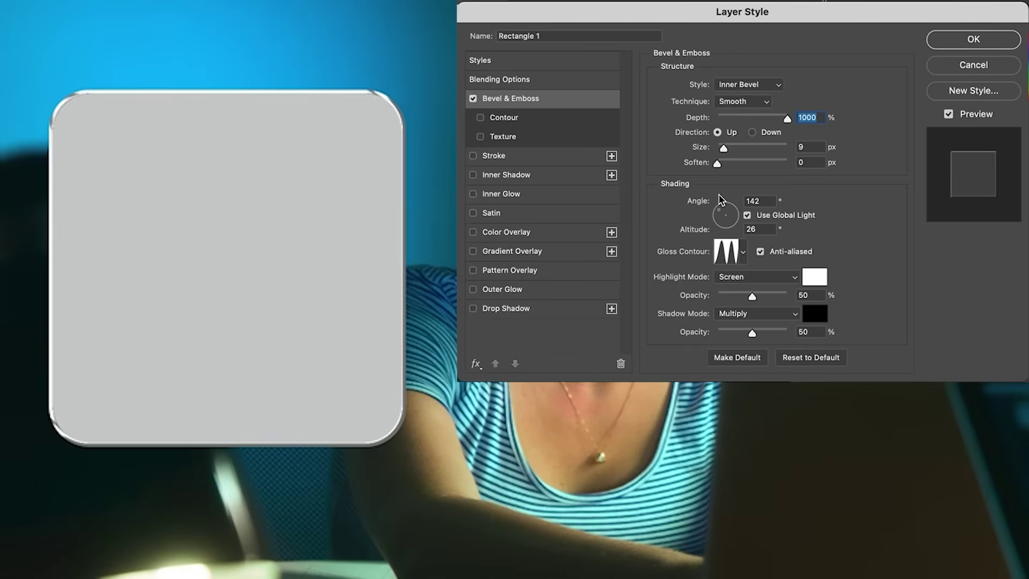
{"action": "left_click", "coordinate": [744, 252]}
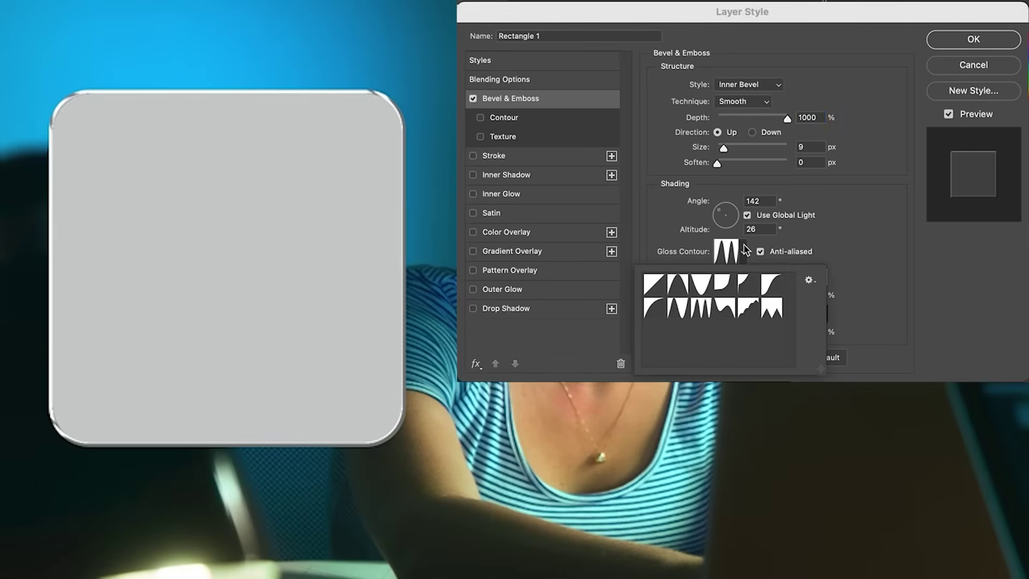
{"action": "left_click", "coordinate": [655, 285]}
{"action": "left_click", "coordinate": [739, 58]}
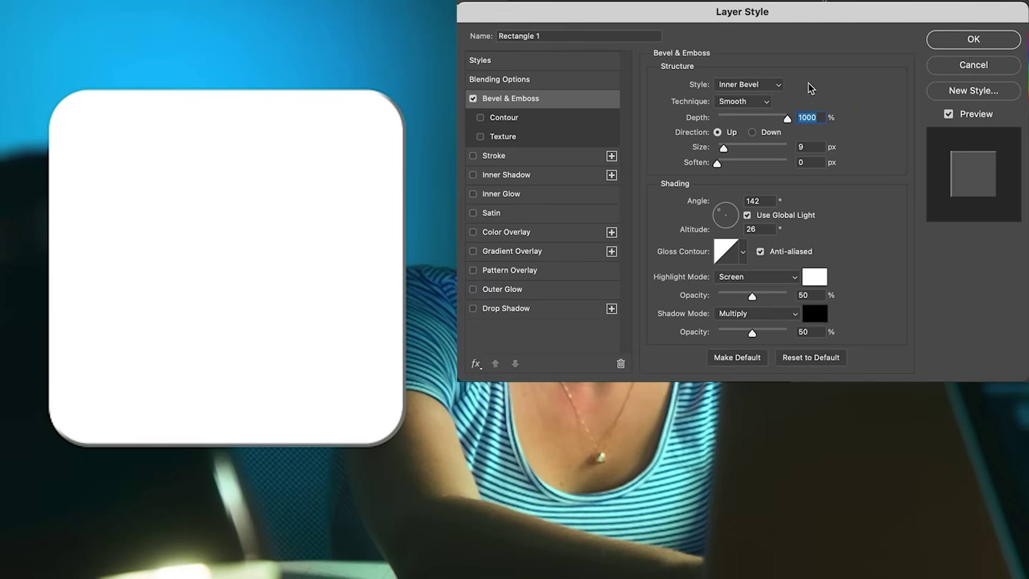
Step: Set the rounded square's Fill Opacity to 0% and change its bevel style to Stroke Emboss
{"action": "left_click", "coordinate": [523, 79]}
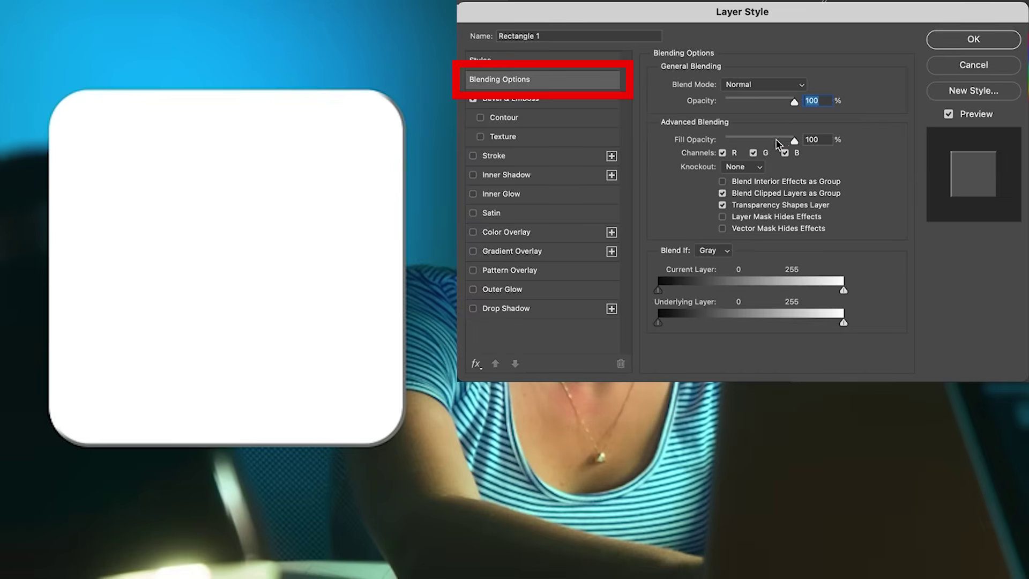
{"action": "left_click_drag", "start_coordinate": [795, 141], "coordinate": [723, 140]}
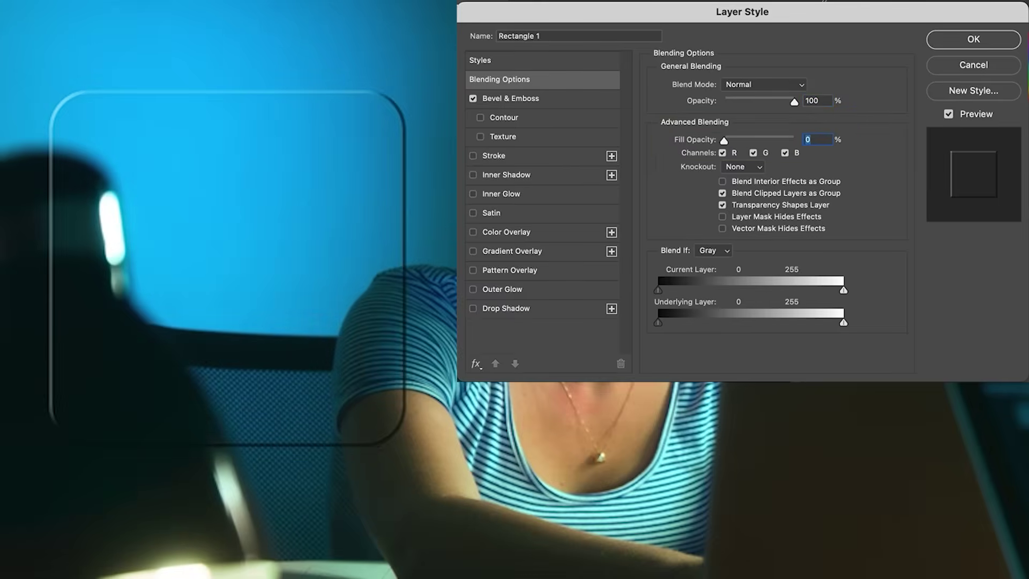
{"action": "left_click", "coordinate": [547, 100]}
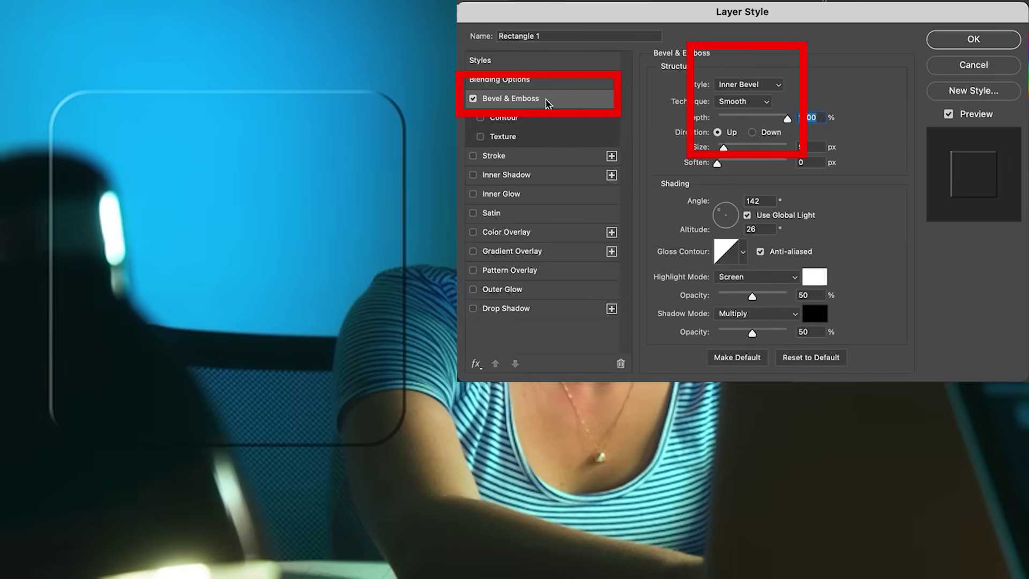
{"action": "left_click", "coordinate": [748, 85]}
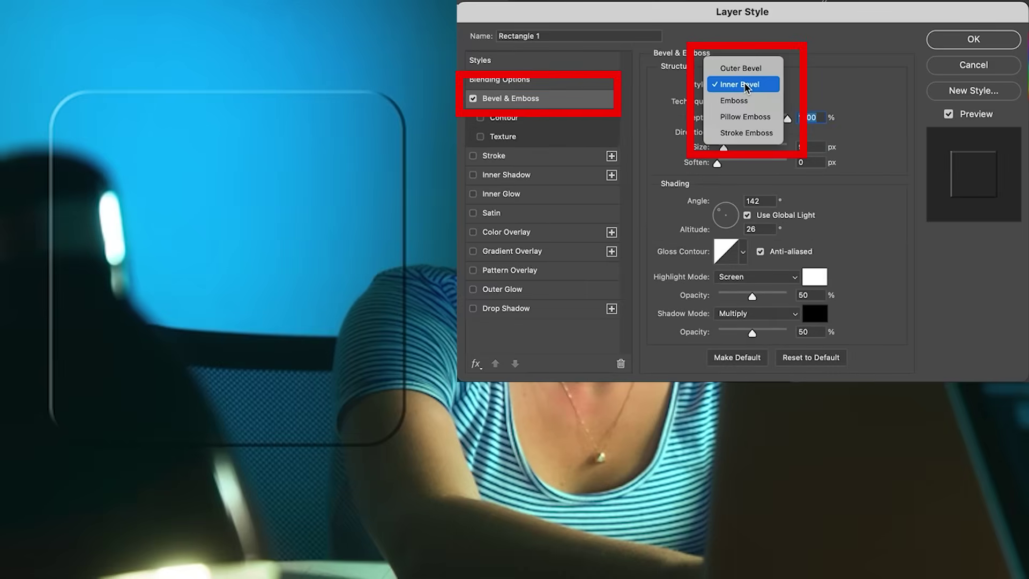
{"action": "left_click", "coordinate": [751, 132]}
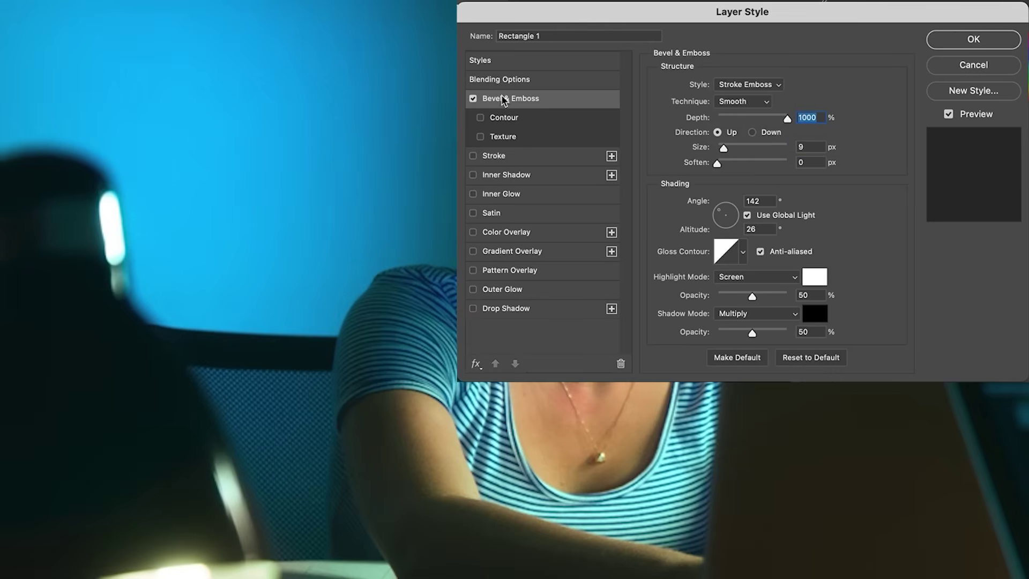
Step: Enable a light Inside Stroke on the rounded square and set its size to 10 px, checking it with the bevel temporarily off
{"action": "left_click", "coordinate": [489, 158]}
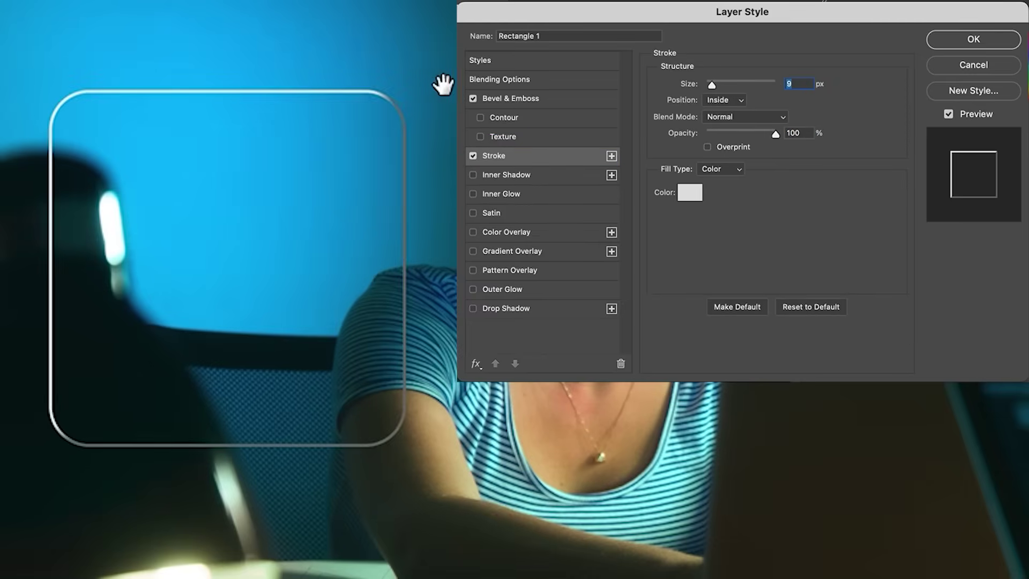
{"action": "left_click", "coordinate": [472, 98]}
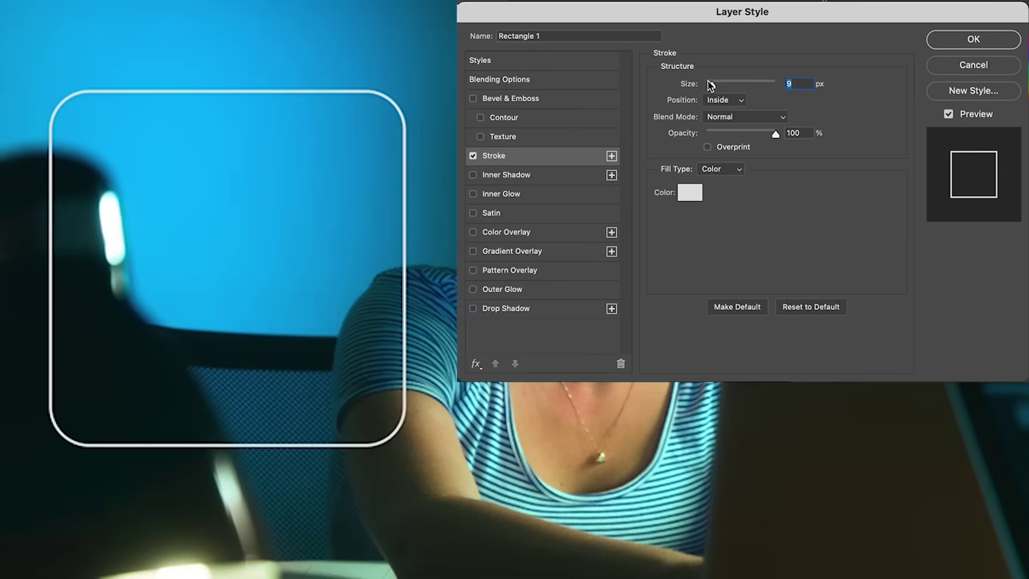
{"action": "left_click_drag", "start_coordinate": [711, 86], "coordinate": [713, 88]}
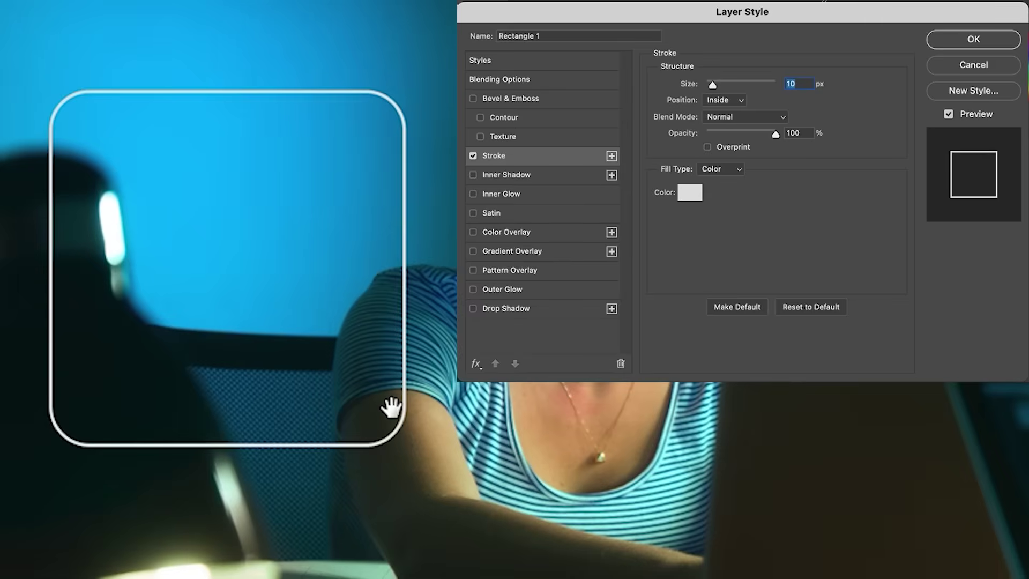
{"action": "left_click", "coordinate": [503, 101]}
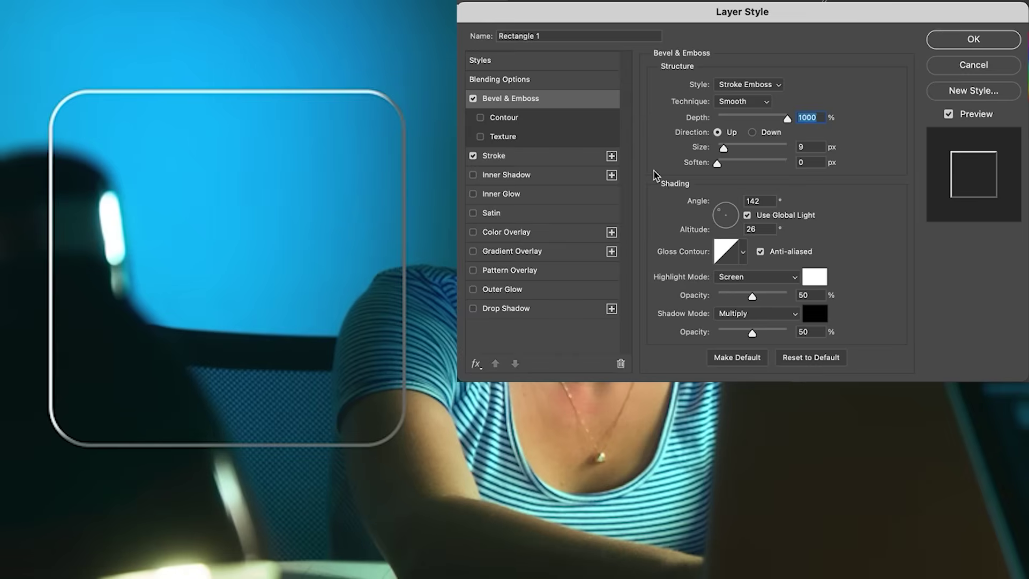
Step: Choose the double-peaked gloss contour, third in the second row of presets, for the square's Bevel & Emboss
{"action": "left_click", "coordinate": [745, 253]}
{"action": "left_click", "coordinate": [701, 309]}
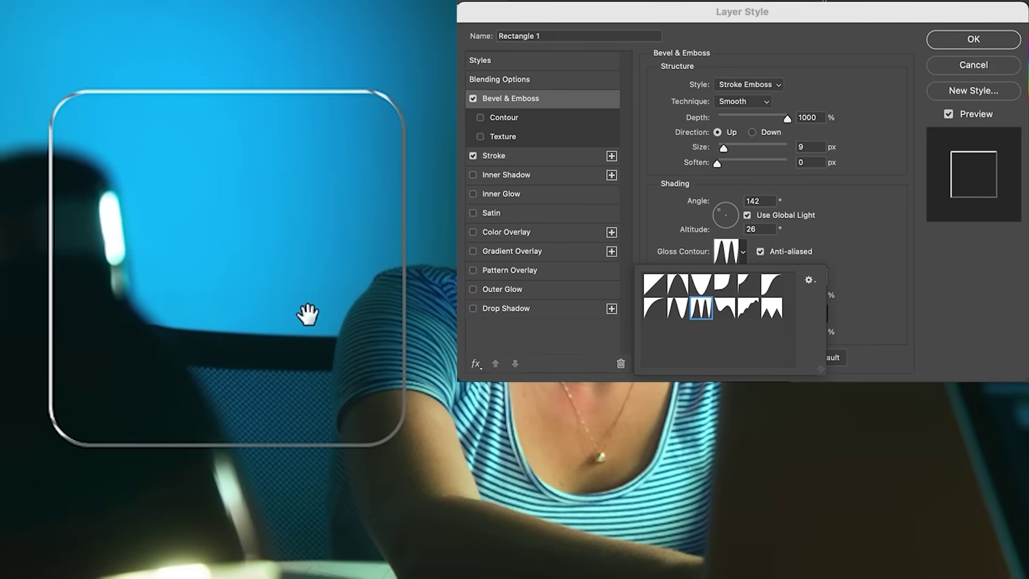
{"action": "left_click", "coordinate": [892, 210]}
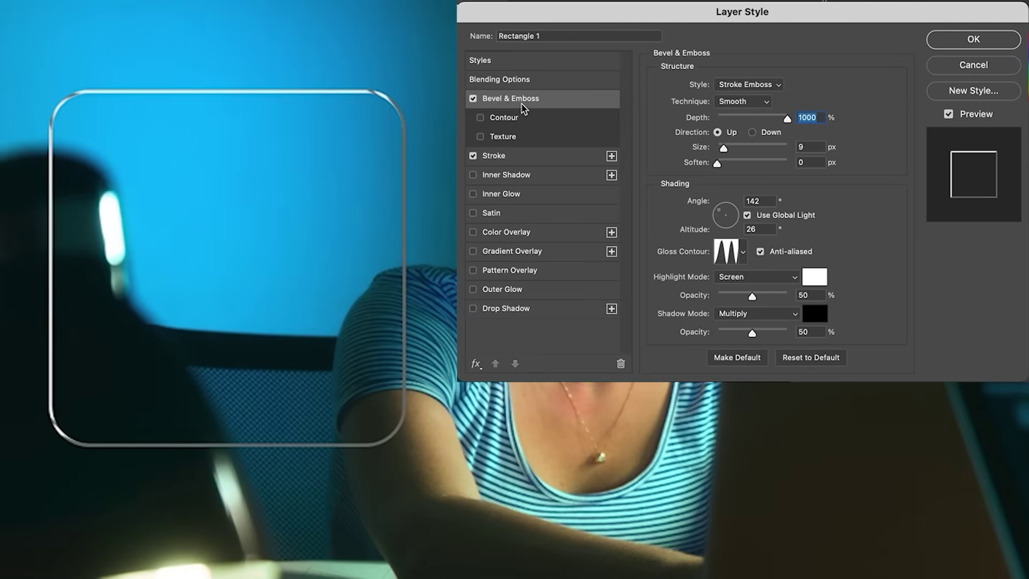
Step: Thicken the rounded square's Stroke to 59 px
{"action": "left_click", "coordinate": [518, 157]}
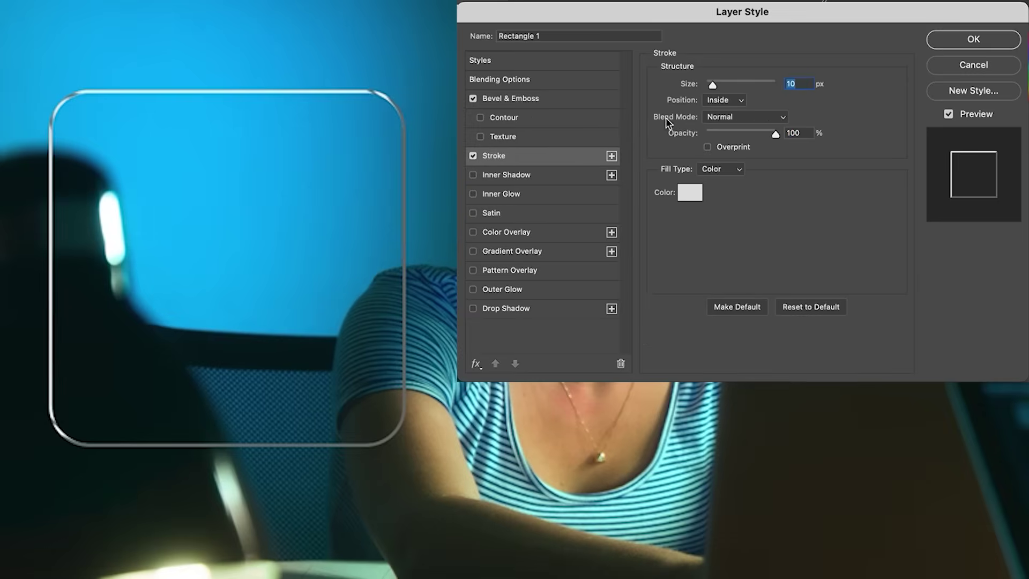
{"action": "left_click_drag", "start_coordinate": [712, 83], "coordinate": [726, 84]}
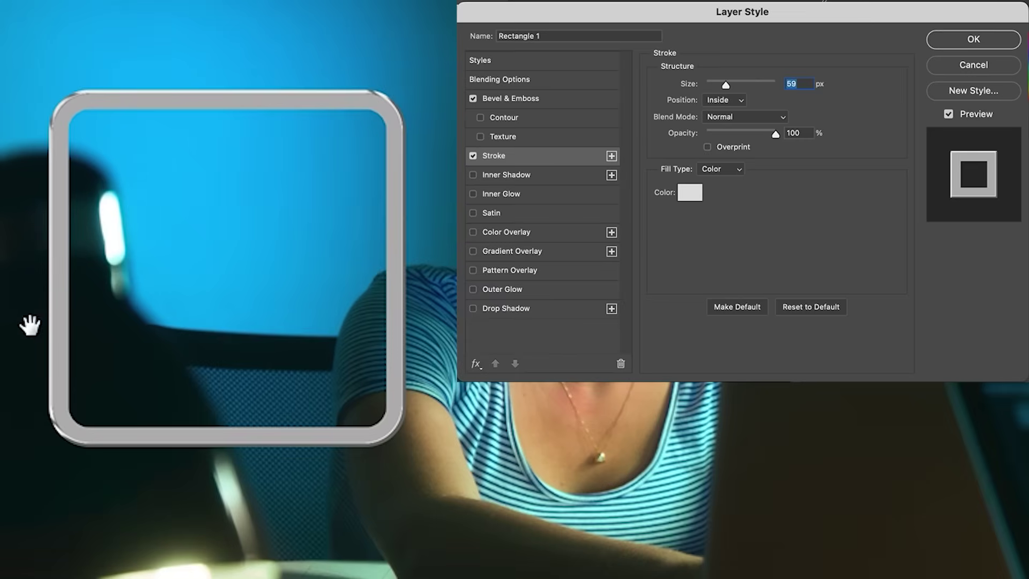
Step: Enable the bevel's Contour, compare the first presets, and choose the valley-shaped one, third in the first row
{"action": "left_click", "coordinate": [504, 117]}
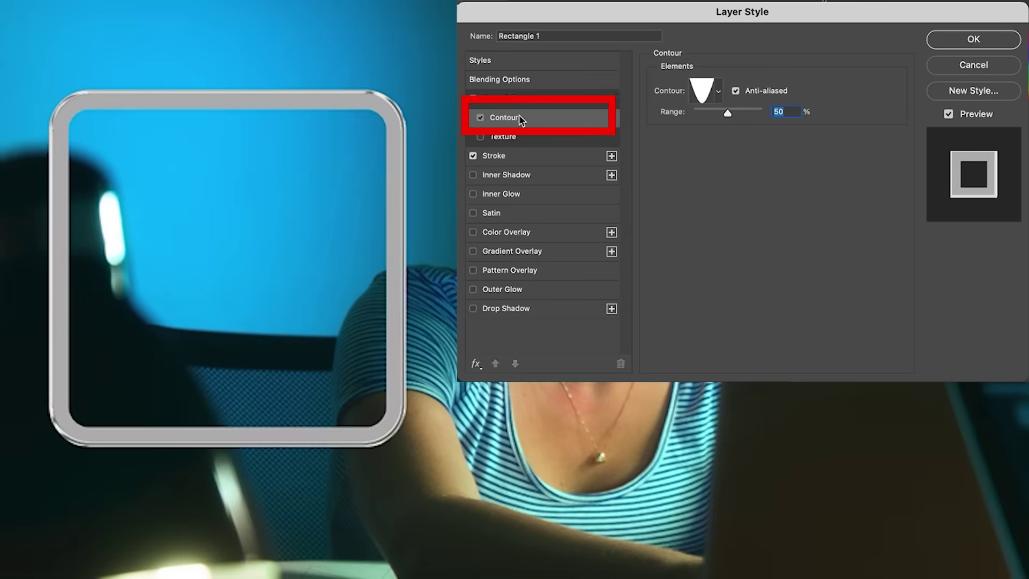
{"action": "left_click", "coordinate": [721, 92]}
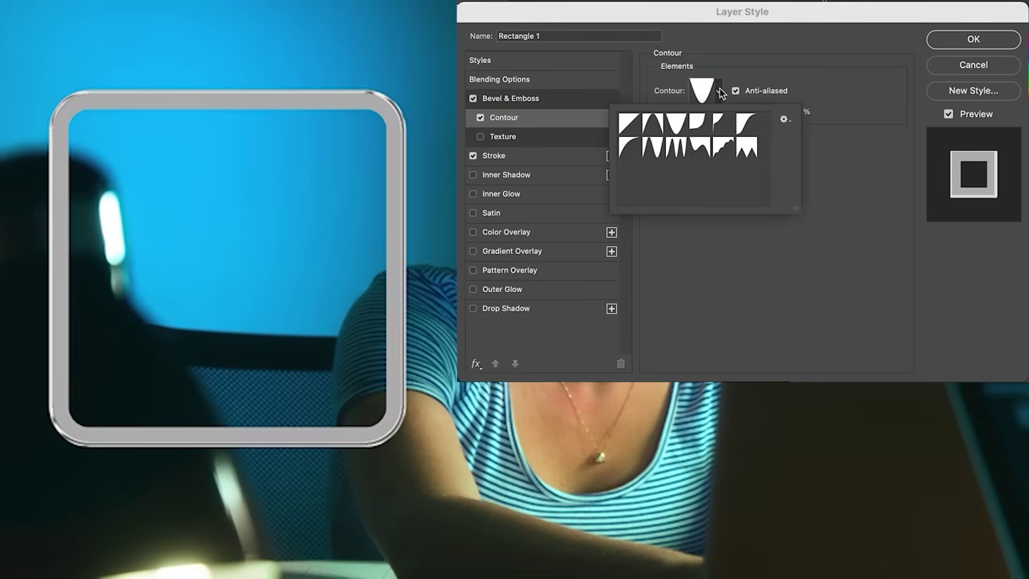
{"action": "left_click", "coordinate": [629, 124]}
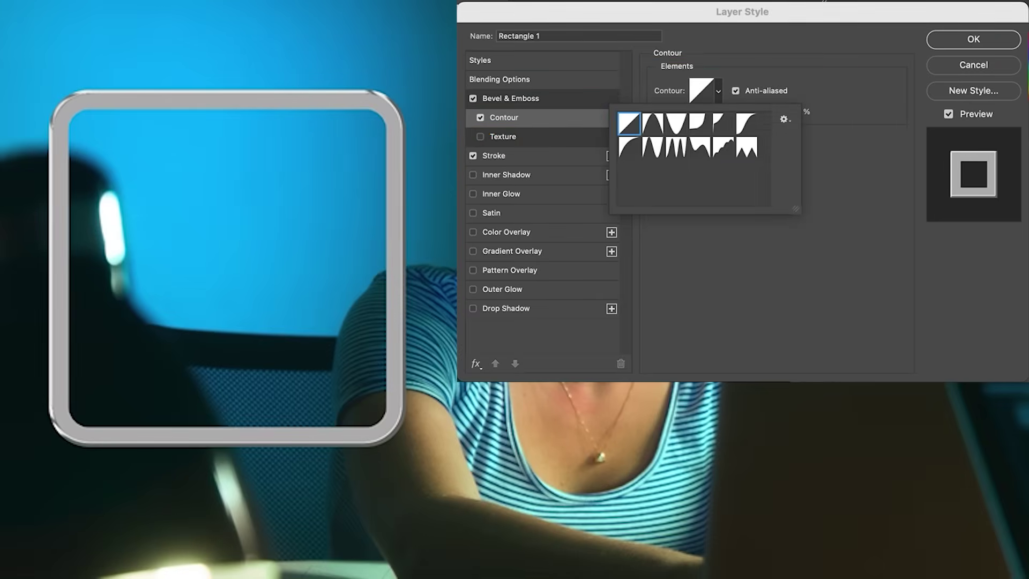
{"action": "left_click", "coordinate": [652, 125]}
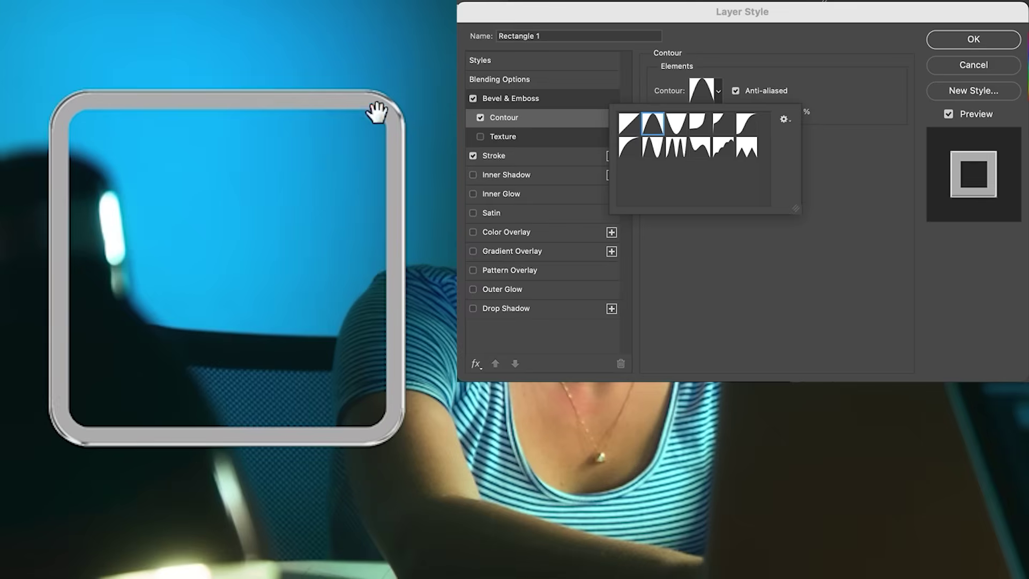
{"action": "left_click", "coordinate": [677, 124]}
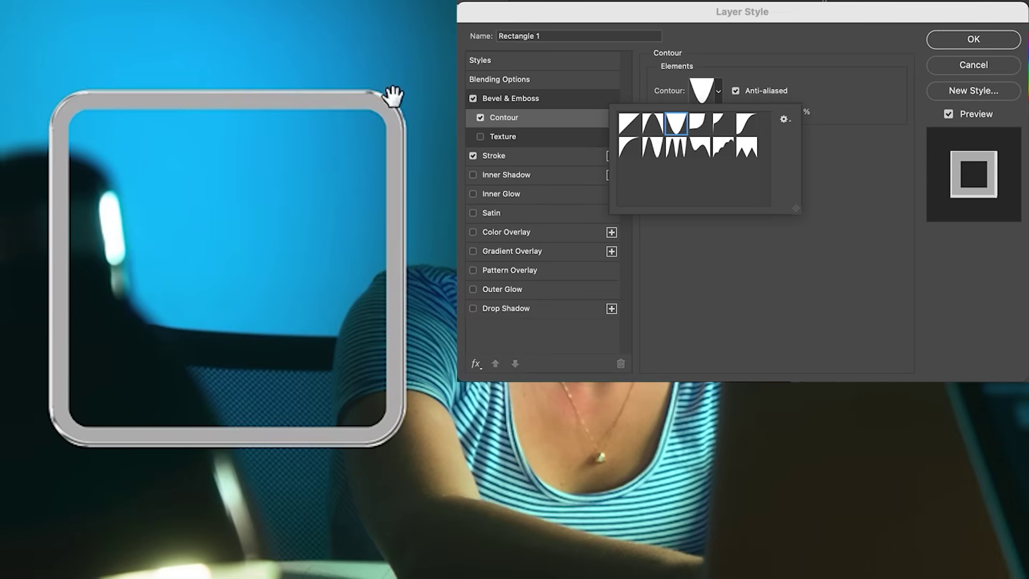
Step: Review the Bevel & Emboss settings and turn off Anti-aliased for the bevel's Contour
{"action": "left_click", "coordinate": [519, 102]}
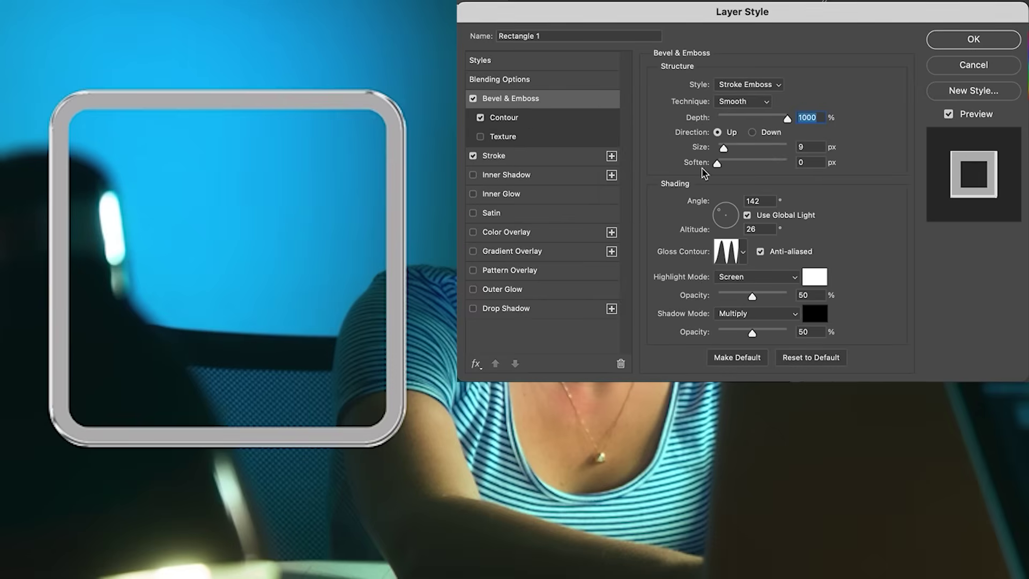
{"action": "left_click", "coordinate": [506, 119]}
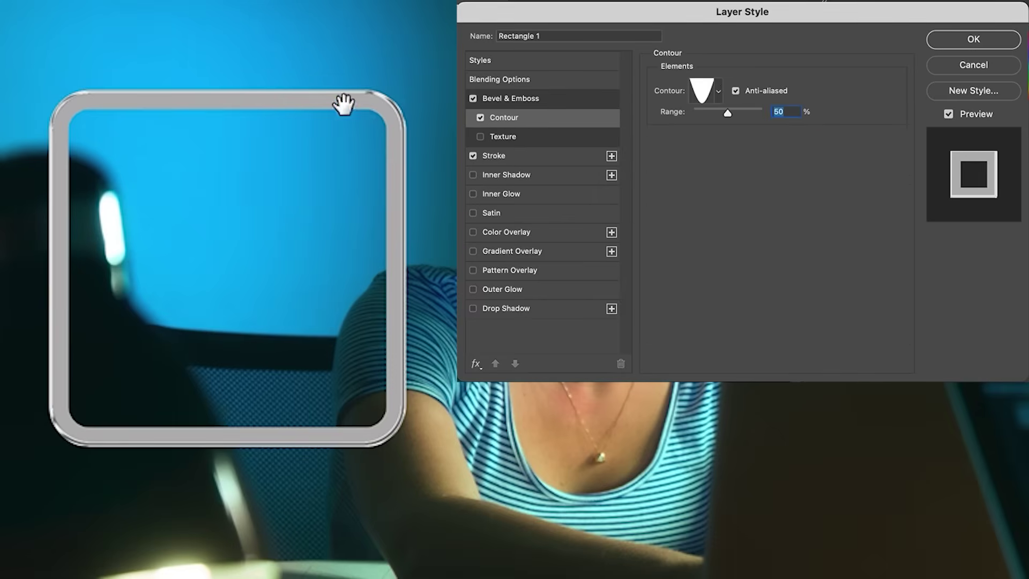
{"action": "left_click", "coordinate": [736, 91]}
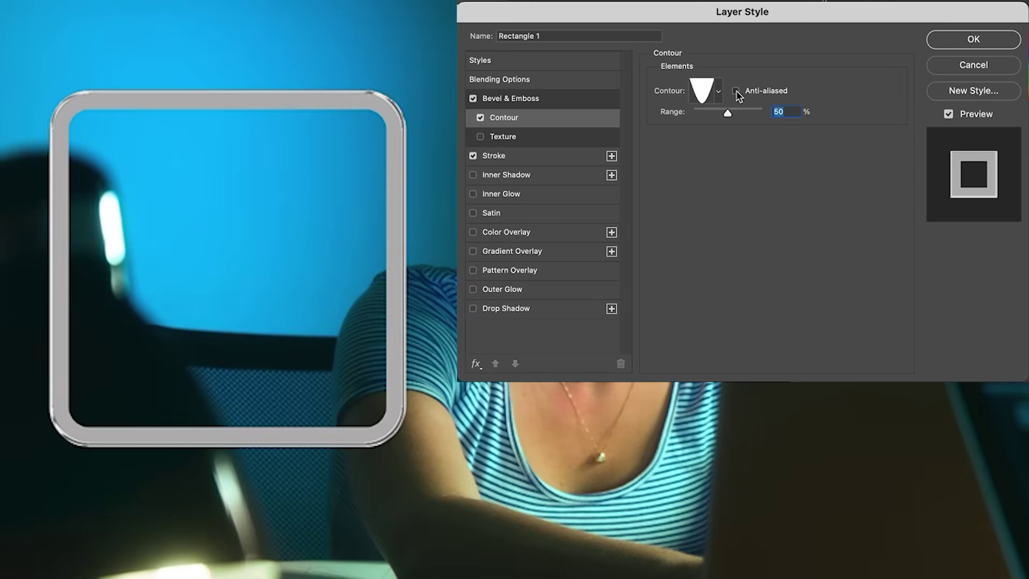
Step: Reduce the rounded square's Stroke to 13 px and enable a white Color Overlay at 17% opacity
{"action": "left_click", "coordinate": [573, 155]}
{"action": "left_click_drag", "start_coordinate": [727, 95], "coordinate": [715, 90]}
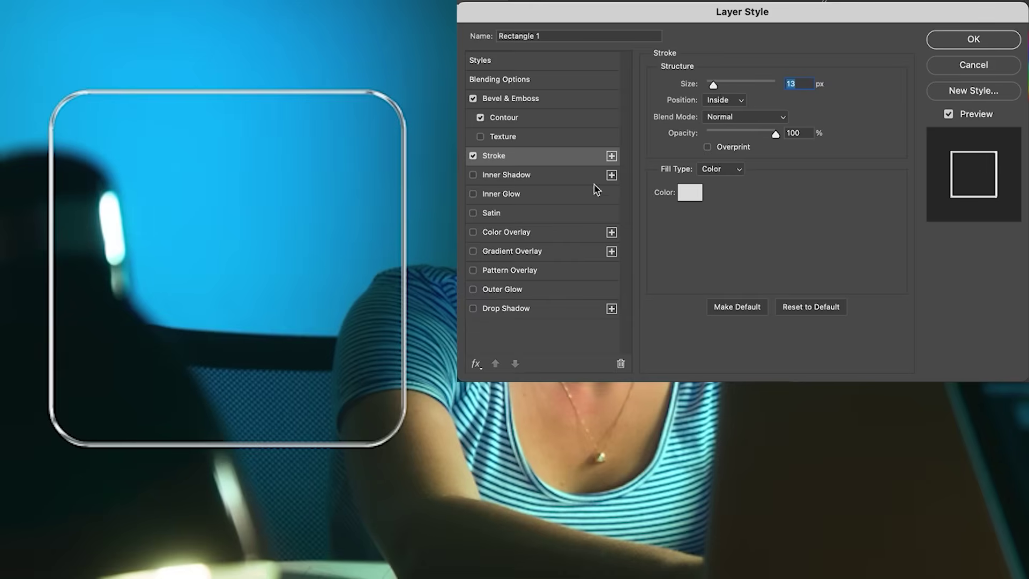
{"action": "left_click", "coordinate": [507, 233]}
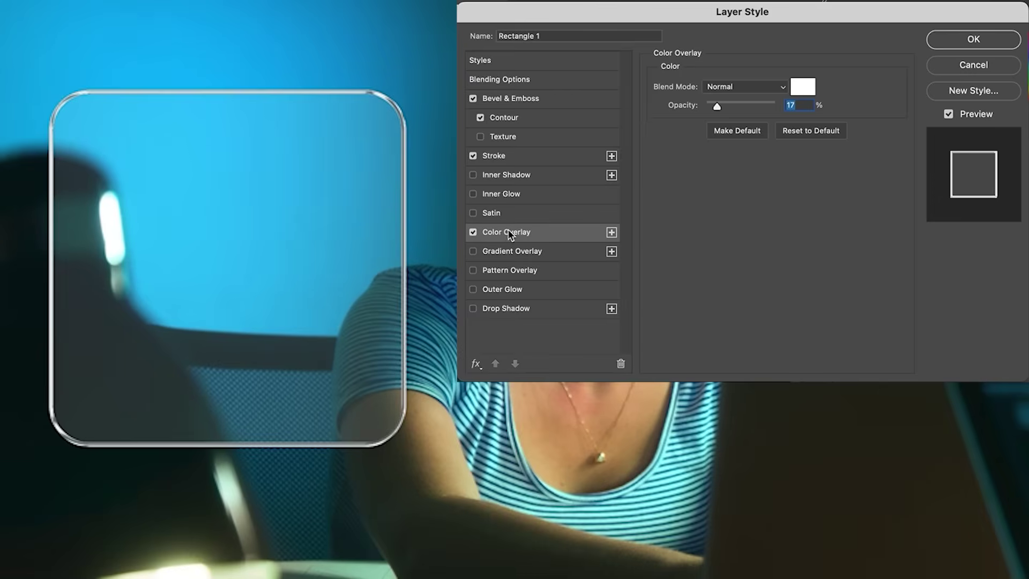
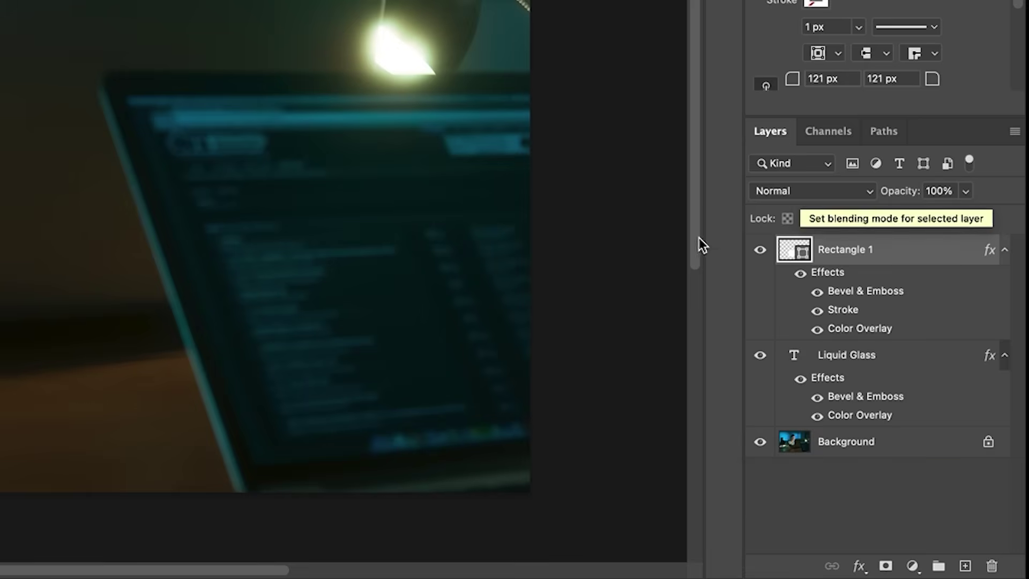
Step: Duplicate the Background layer and move the copy to the top of the layer stack, above Rectangle 1
{"action": "left_click", "coordinate": [872, 455]}
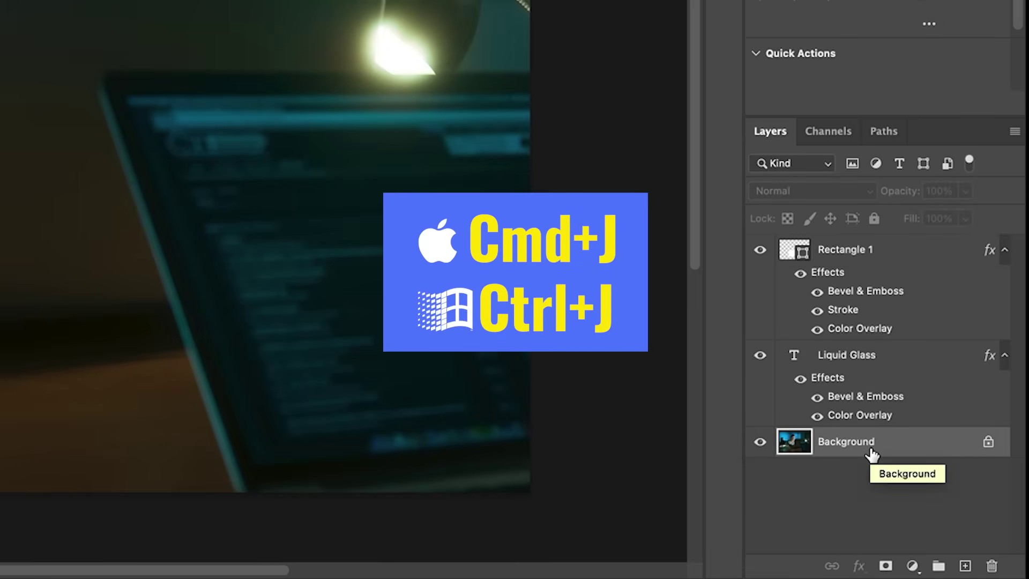
{"action": "key", "text": "ctrl+j"}
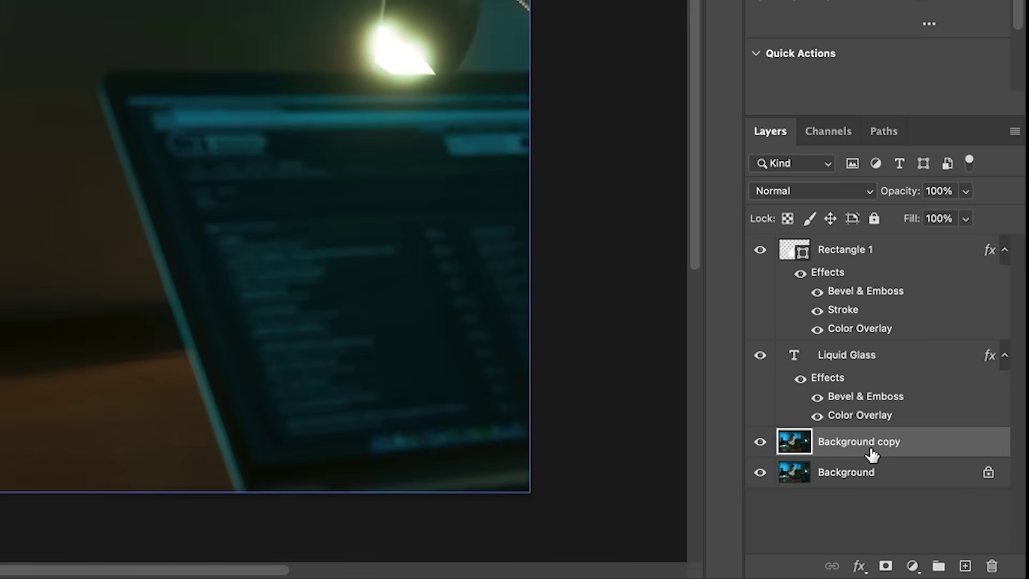
{"action": "left_click_drag", "start_coordinate": [858, 443], "coordinate": [846, 257]}
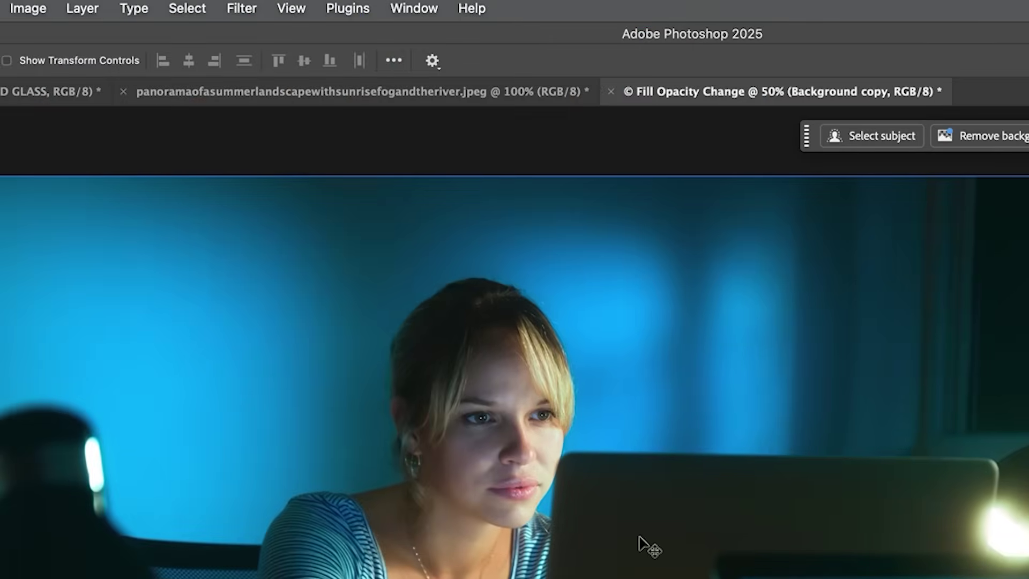
Step: Apply a Gaussian Blur with a 17.6 pixel radius to the Background copy layer
{"action": "left_click", "coordinate": [242, 8]}
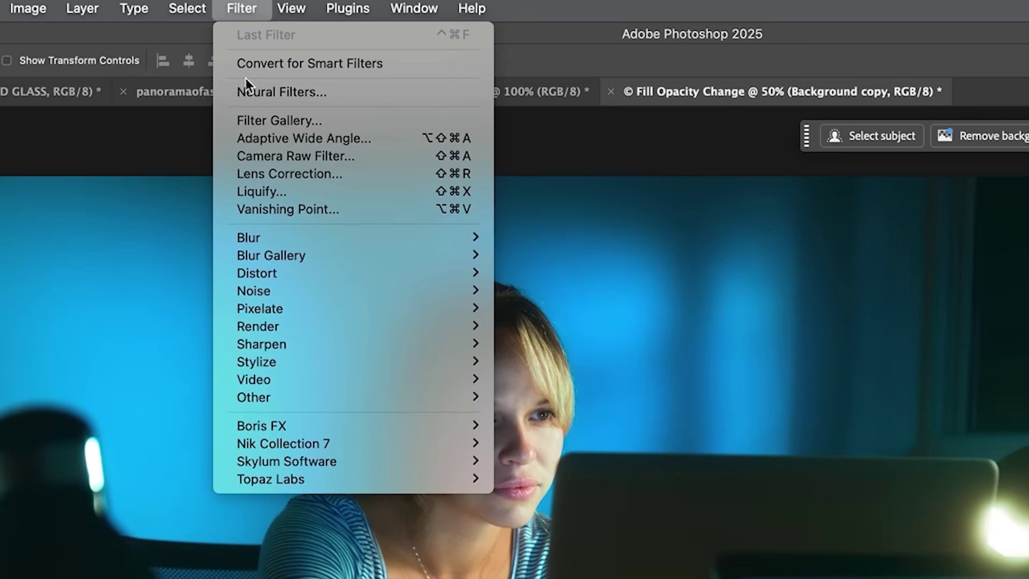
{"action": "mouse_move", "coordinate": [296, 239]}
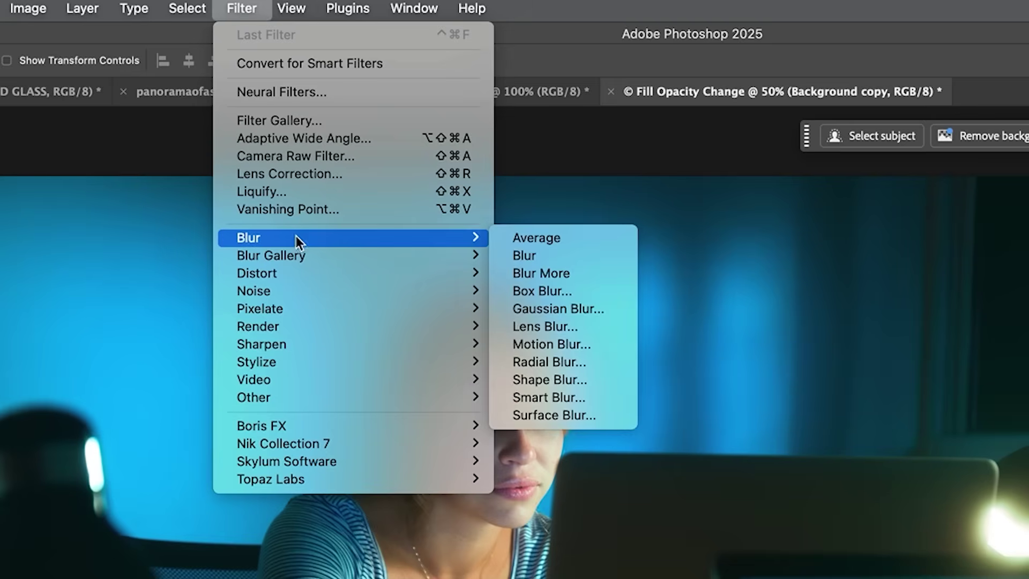
{"action": "left_click", "coordinate": [554, 307]}
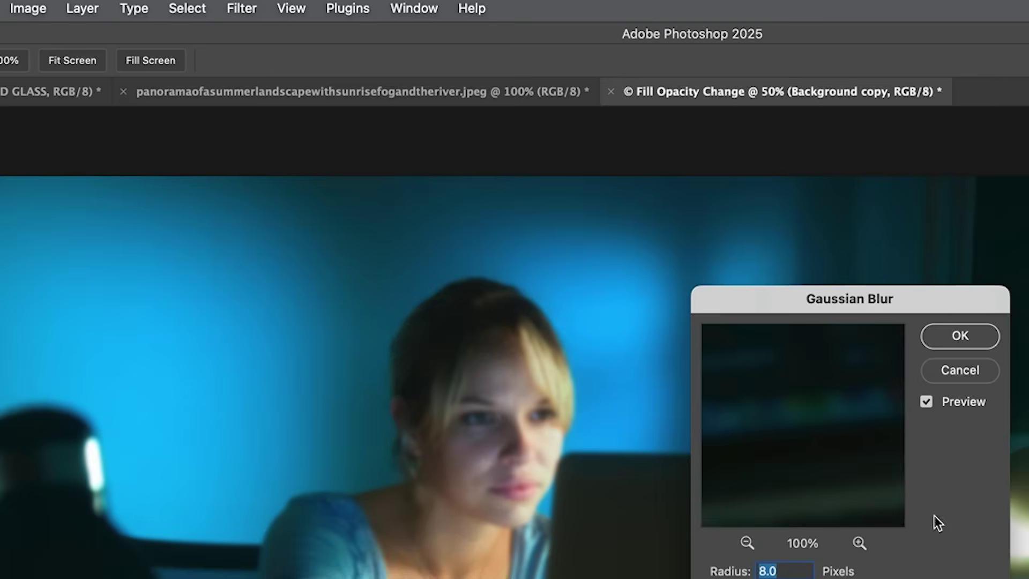
{"action": "left_click_drag", "start_coordinate": [775, 578], "coordinate": [781, 578]}
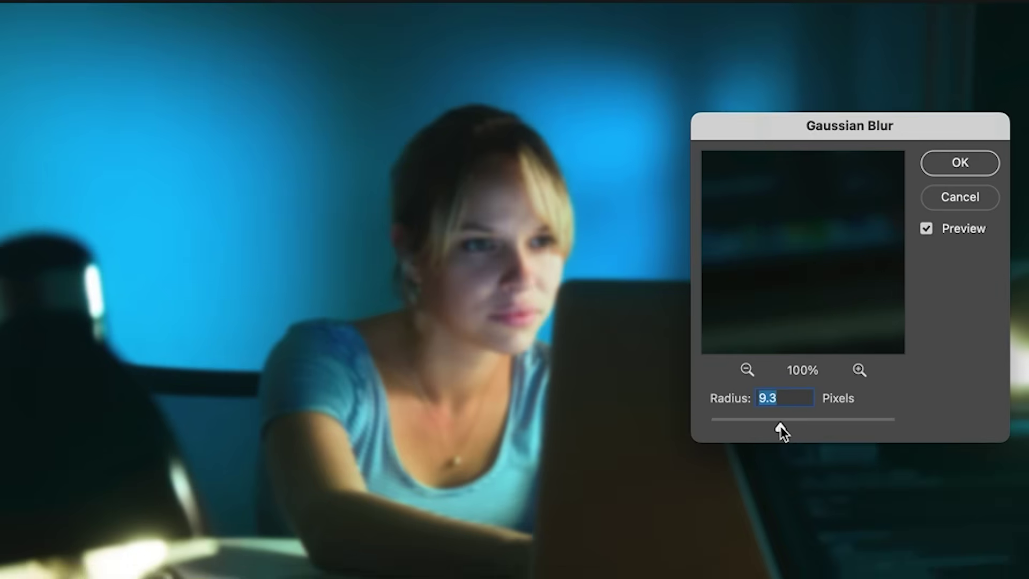
{"action": "left_click_drag", "start_coordinate": [789, 429], "coordinate": [791, 429]}
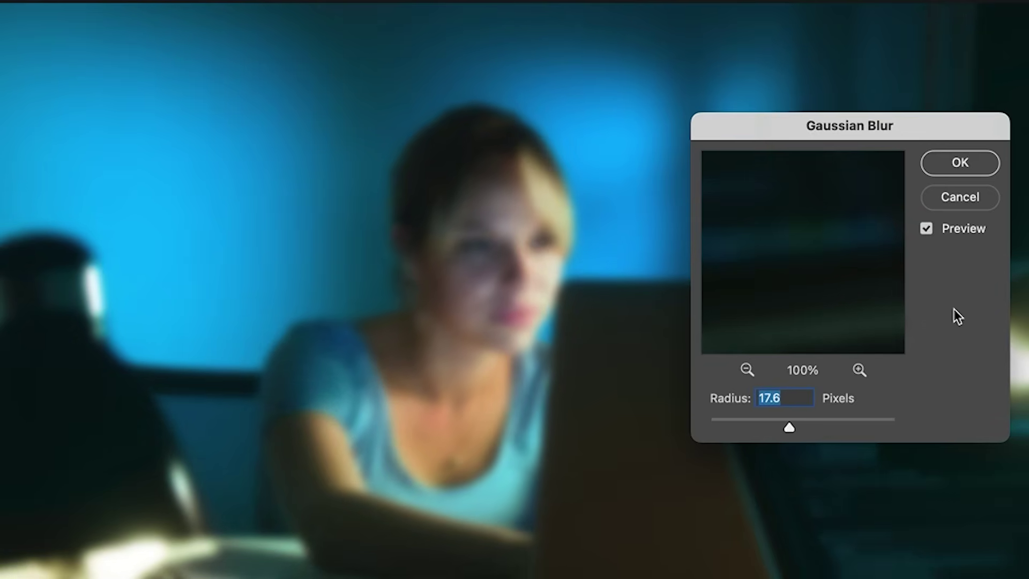
{"action": "left_click", "coordinate": [960, 163]}
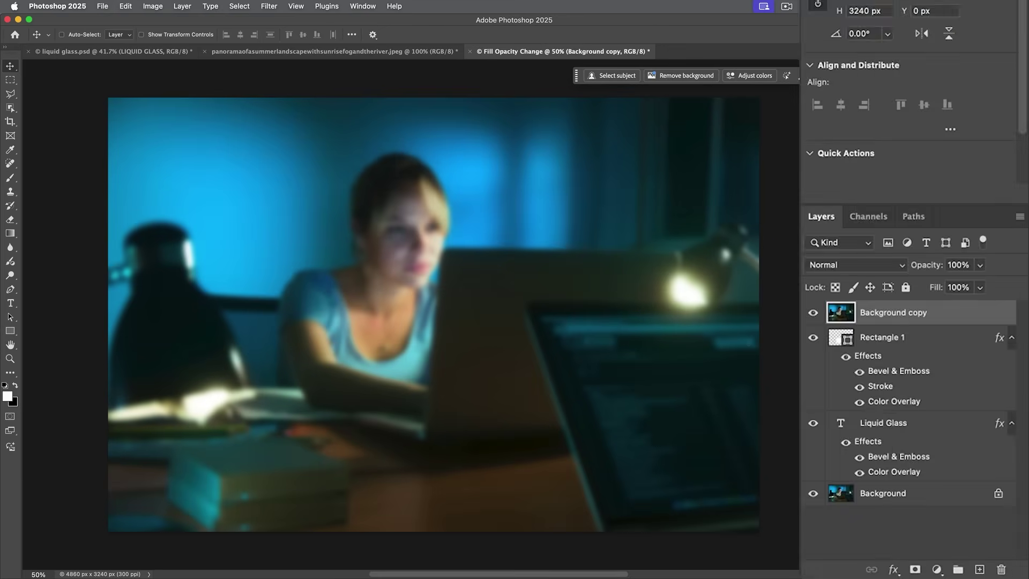
Step: Clip the blurred Background copy layer to the Rectangle 1 layer beneath it
{"action": "left_click", "coordinate": [907, 428]}
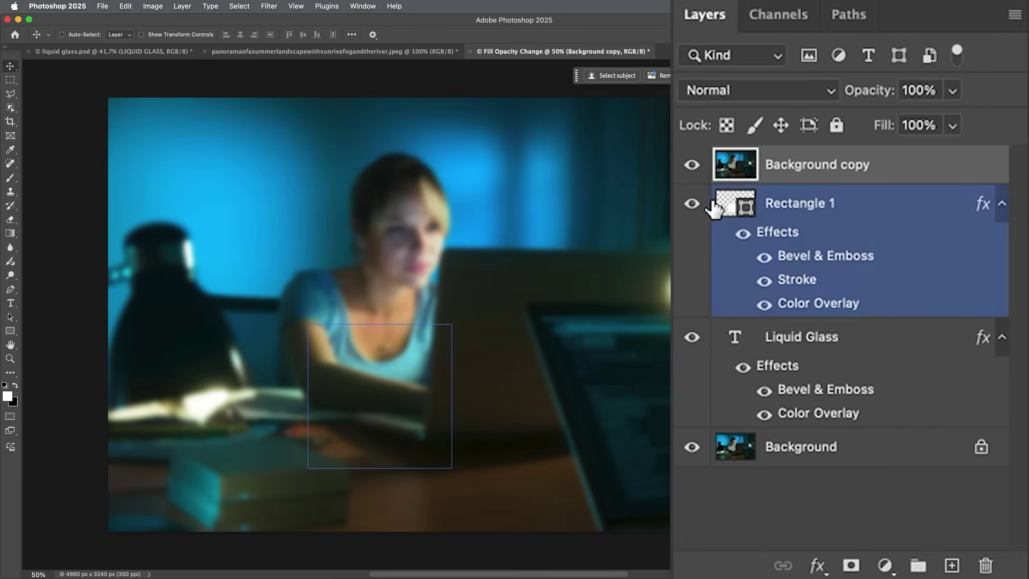
{"action": "mouse_move", "coordinate": [829, 233]}
{"action": "left_mouse_down"}
{"action": "mouse_move", "coordinate": [749, 200]}
{"action": "mouse_move", "coordinate": [740, 179]}
{"action": "mouse_move", "coordinate": [735, 195]}
{"action": "mouse_move", "coordinate": [737, 179]}
{"action": "left_mouse_up"}
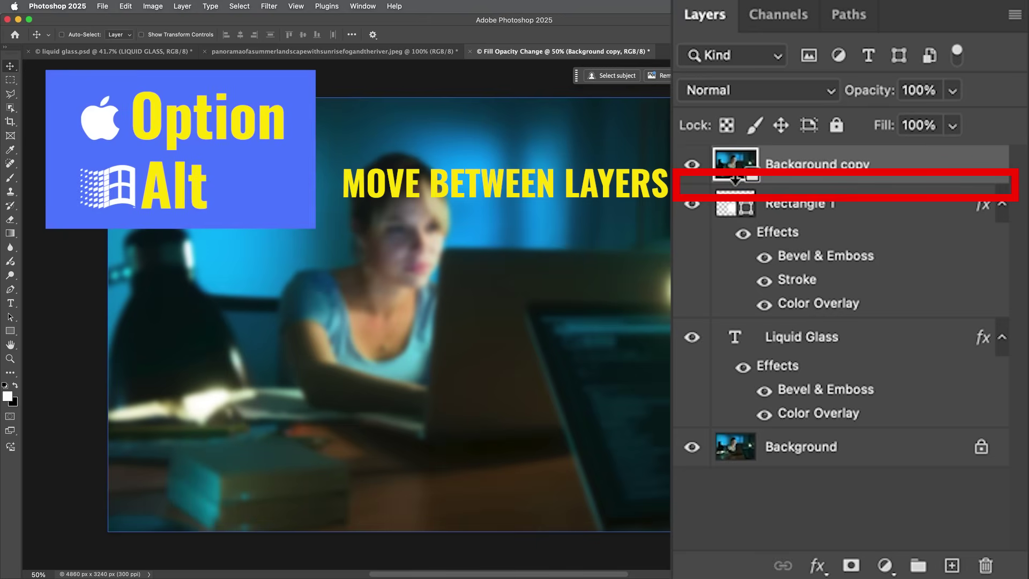
{"action": "left_click", "coordinate": [737, 180], "text": "alt"}
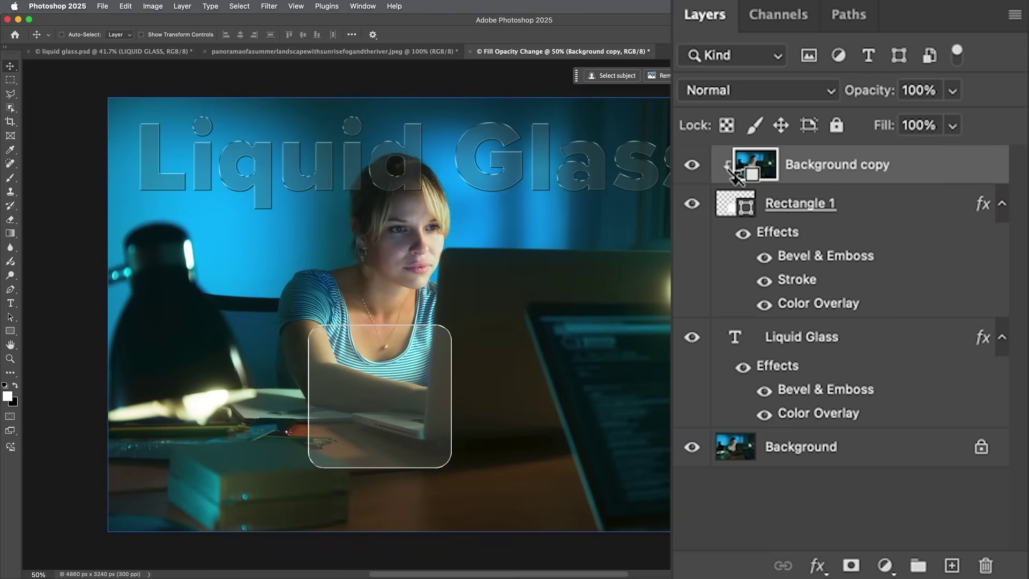
{"action": "left_click", "coordinate": [744, 204]}
{"action": "left_click", "coordinate": [814, 182]}
{"action": "left_click", "coordinate": [820, 206]}
{"action": "left_click", "coordinate": [812, 182]}
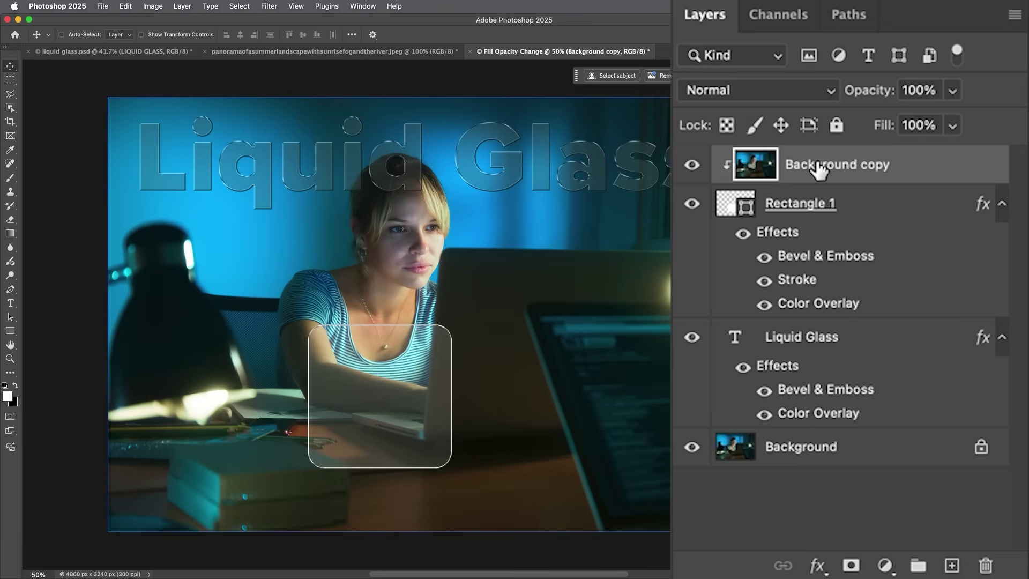
{"action": "left_click", "coordinate": [799, 208]}
{"action": "left_click", "coordinate": [801, 174]}
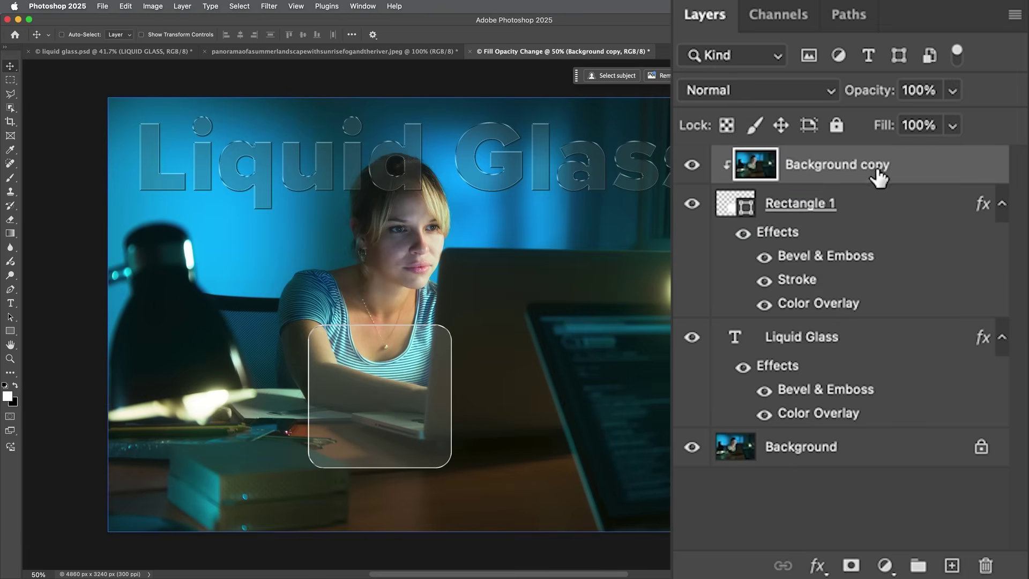
Step: Select the Rectangle 1 layer and set its Fill to 100%
{"action": "left_click", "coordinate": [793, 188]}
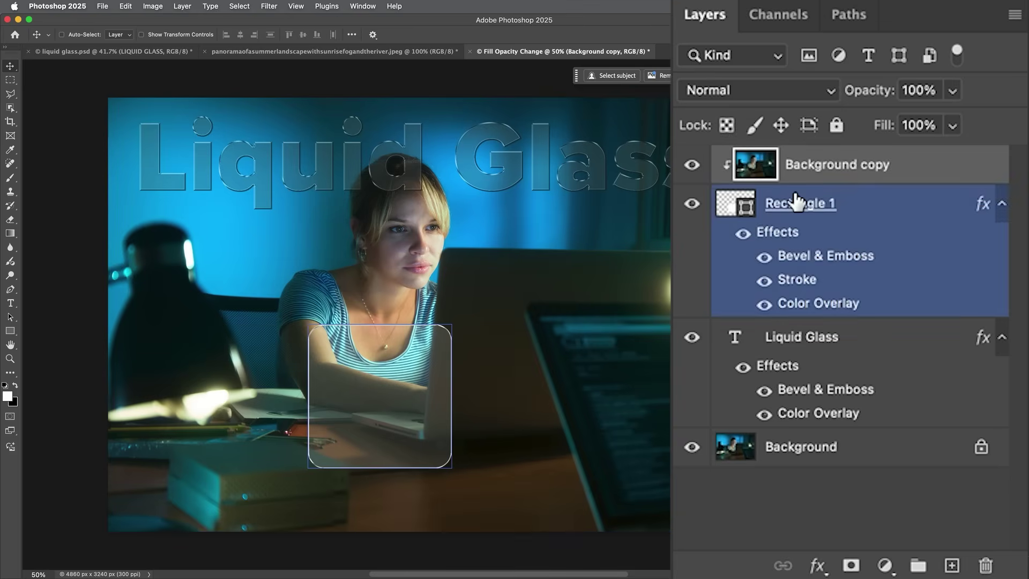
{"action": "key", "text": "shift+0"}
{"action": "key", "text": "shift+0"}
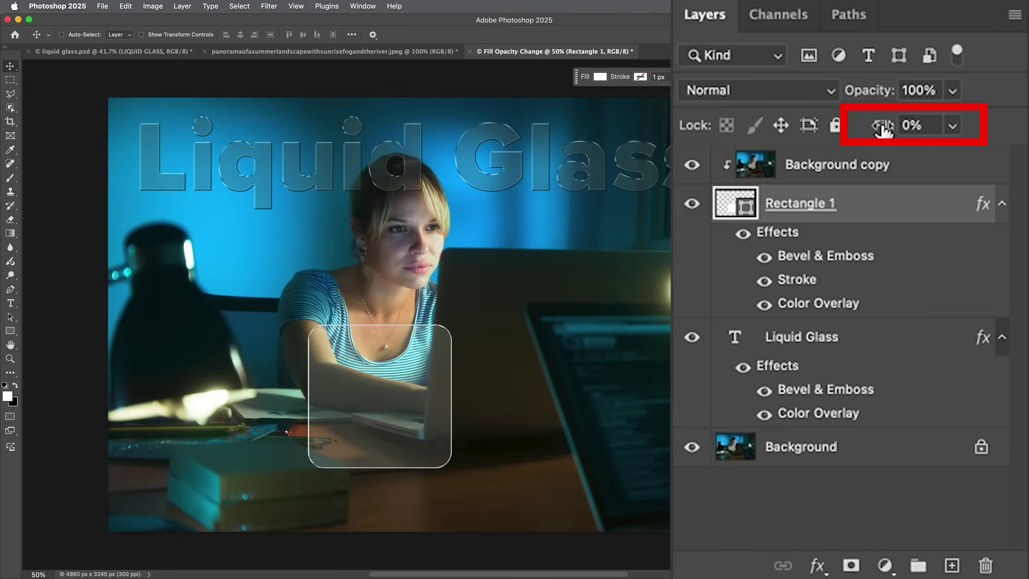
{"action": "left_click_drag", "start_coordinate": [882, 132], "coordinate": [1022, 121]}
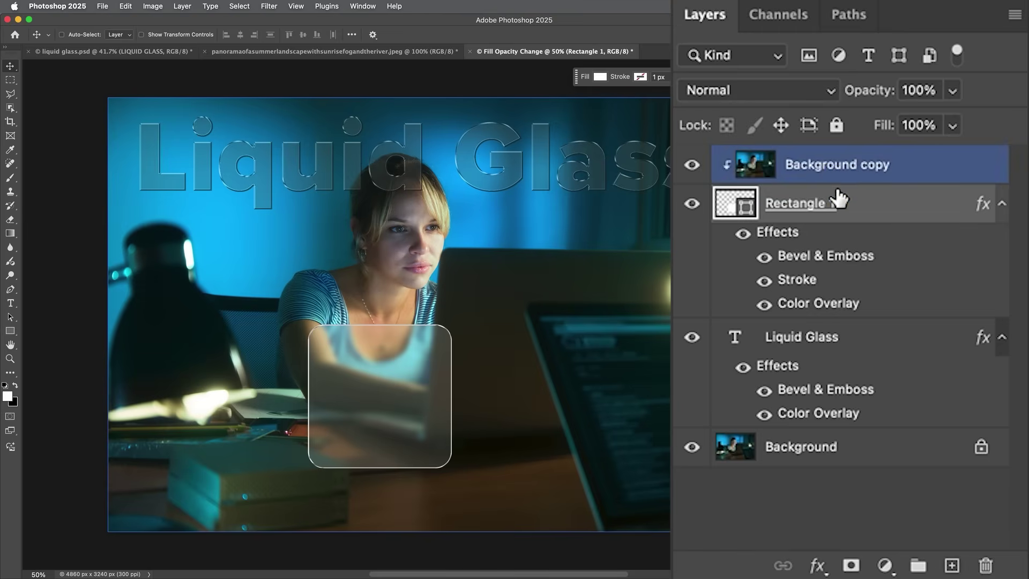
{"action": "left_click", "coordinate": [841, 202]}
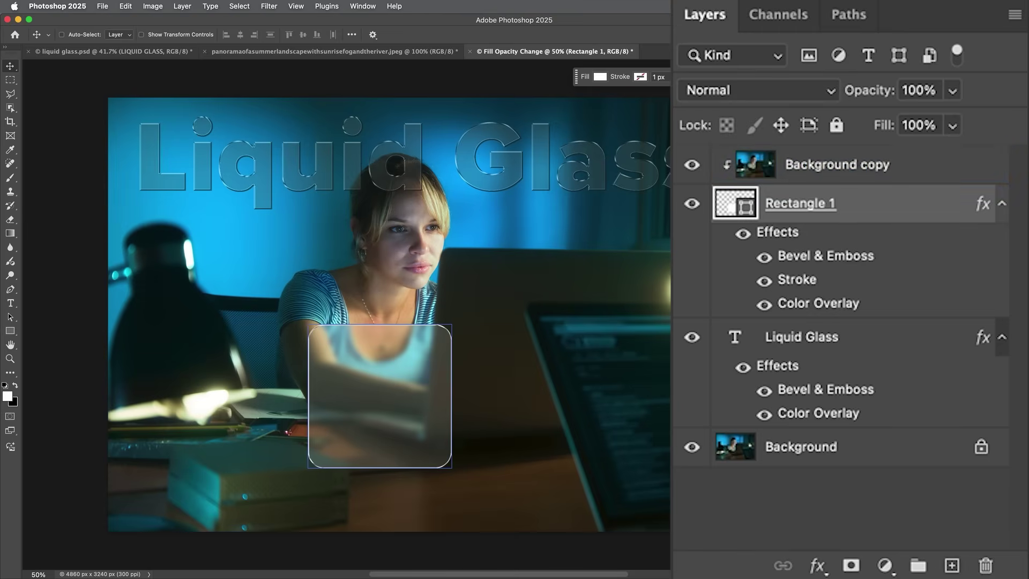
Step: Shift the rounded square slightly over the photo and compare it with its Color Overlay hidden and shown
{"action": "left_click_drag", "start_coordinate": [374, 377], "coordinate": [376, 406]}
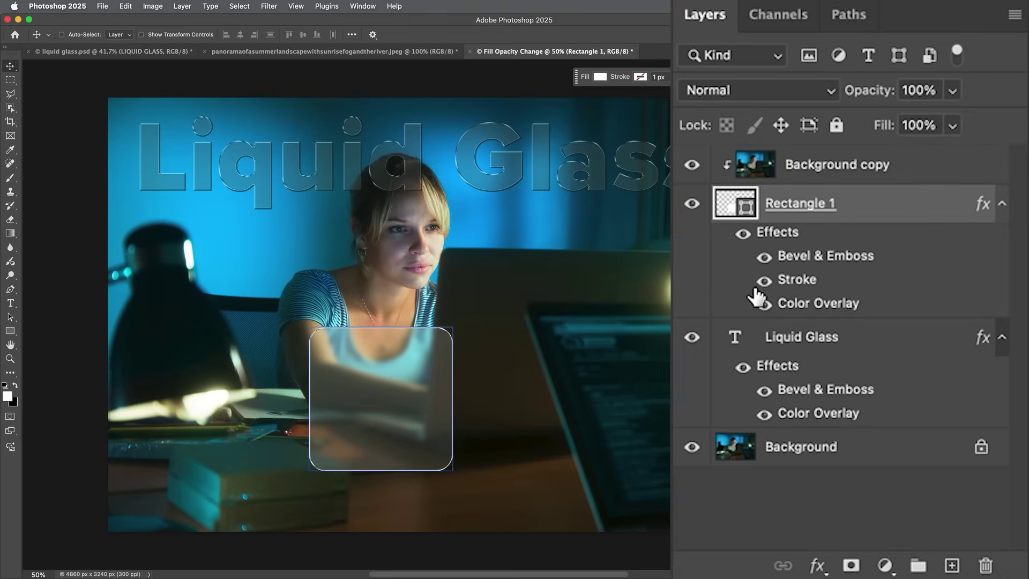
{"action": "left_click", "coordinate": [764, 303]}
{"action": "left_click", "coordinate": [763, 303]}
{"action": "left_click", "coordinate": [763, 304]}
{"action": "left_click", "coordinate": [763, 304]}
{"action": "left_click_drag", "start_coordinate": [789, 232], "coordinate": [885, 182]}
{"action": "left_click_drag", "start_coordinate": [752, 167], "coordinate": [748, 202]}
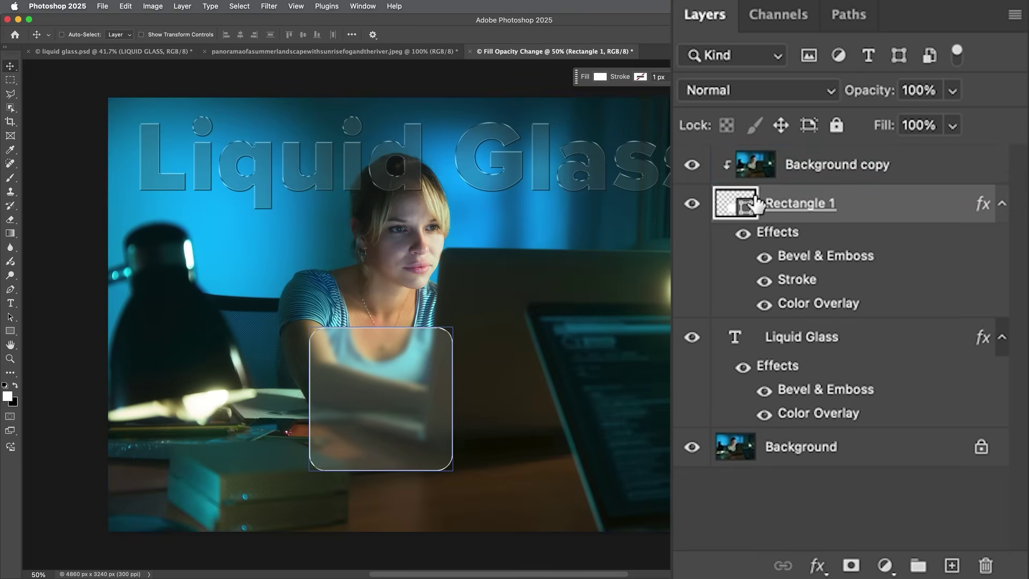
{"action": "left_click", "coordinate": [817, 164]}
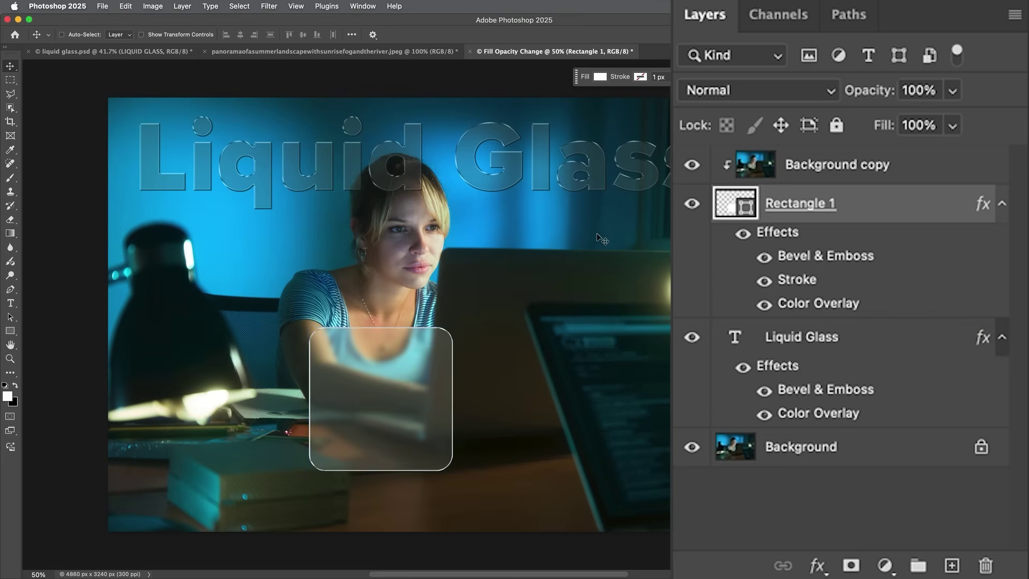
Step: Move the rounded square slightly up and to the right, to about X 1596 px, Y 1620 px
{"action": "left_click_drag", "start_coordinate": [420, 356], "coordinate": [382, 384]}
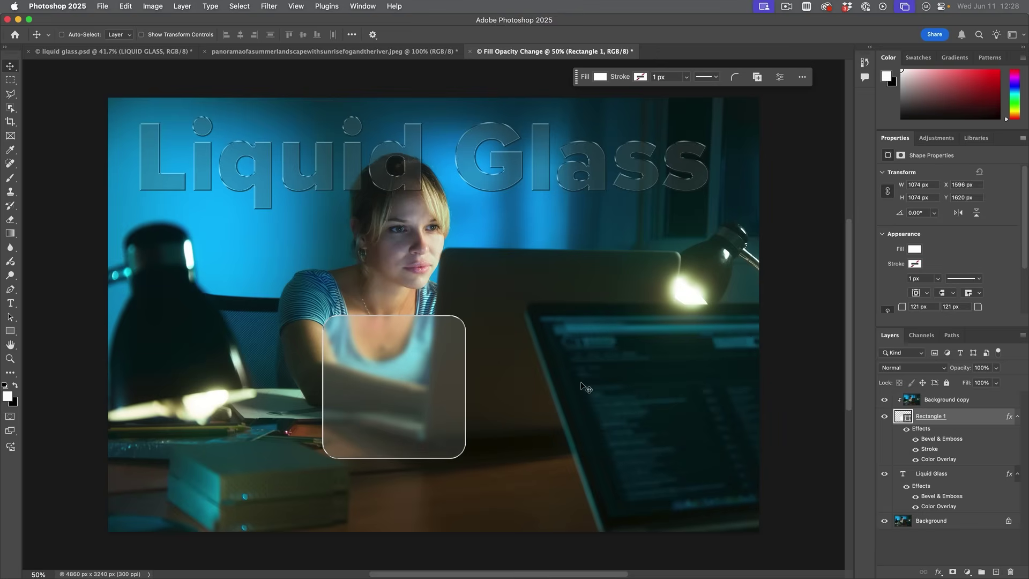
{"action": "left_click", "coordinate": [419, 403], "text": "super"}
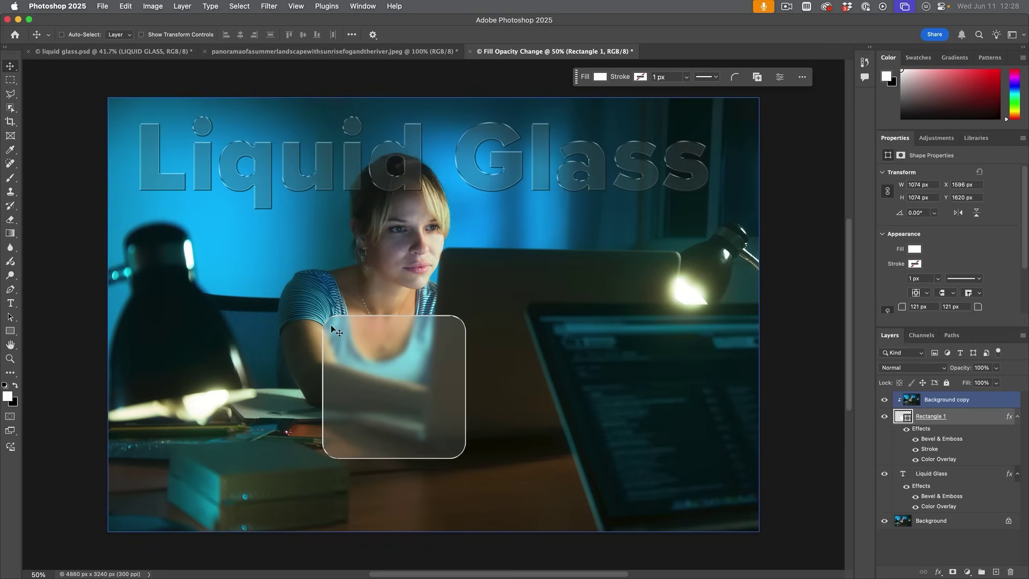
{"action": "left_click", "coordinate": [425, 321], "text": "super"}
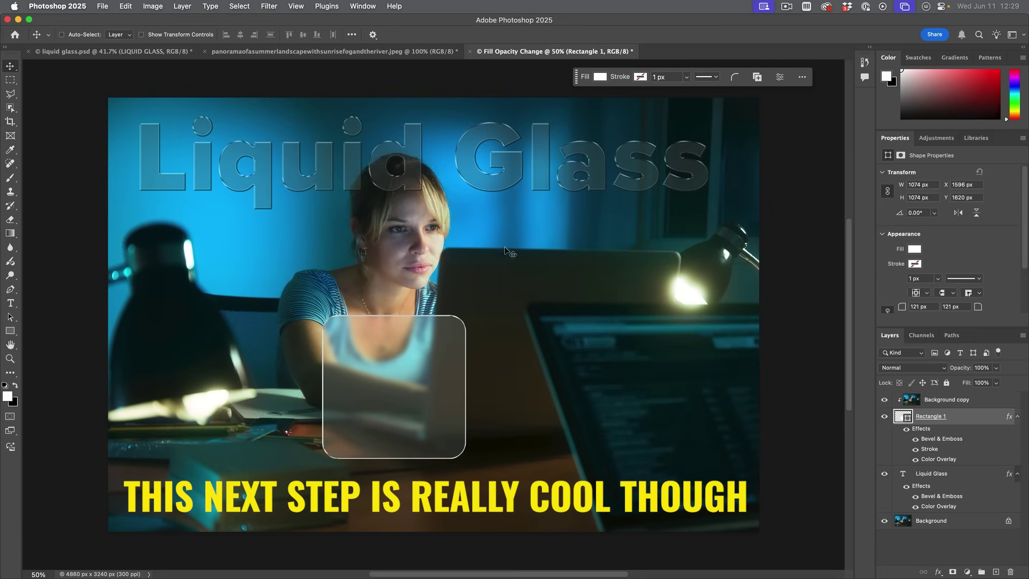
{"action": "left_click", "coordinate": [335, 335], "text": "super"}
Step: Load the outline of the Rectangle 1 layer as a selection
{"action": "left_click", "coordinate": [916, 420]}
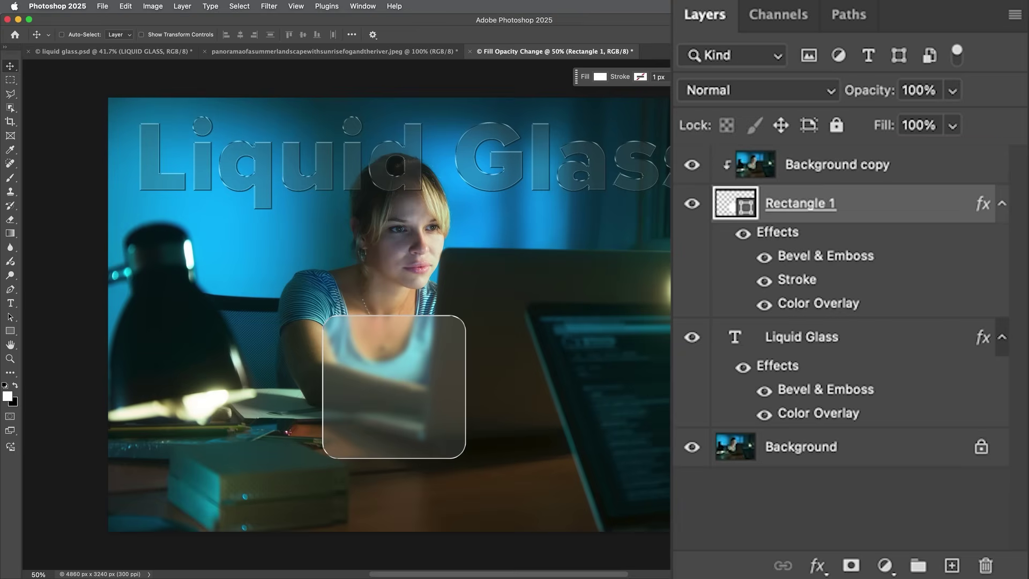
{"action": "key", "text": "super"}
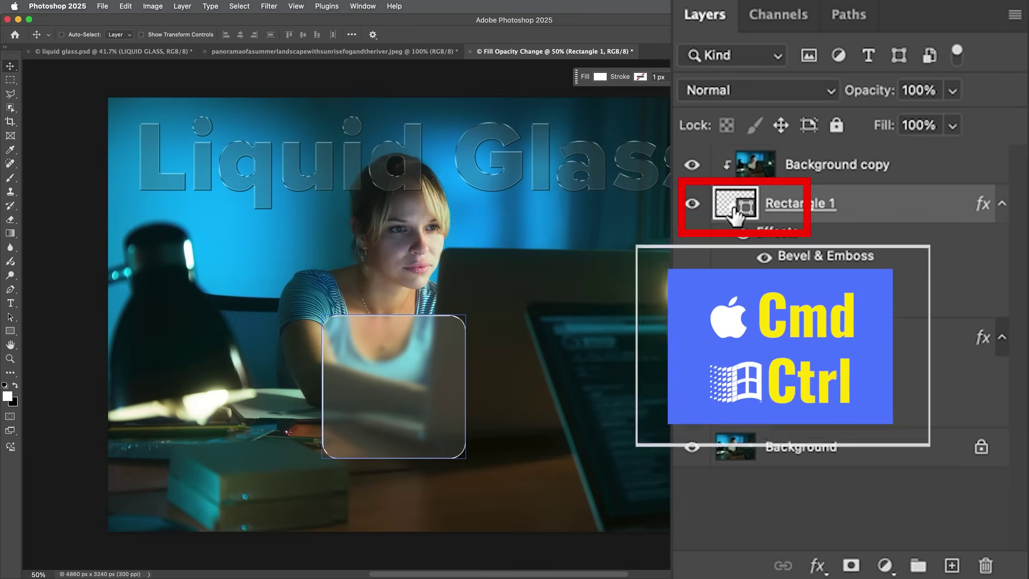
{"action": "left_click", "coordinate": [733, 212], "text": "super"}
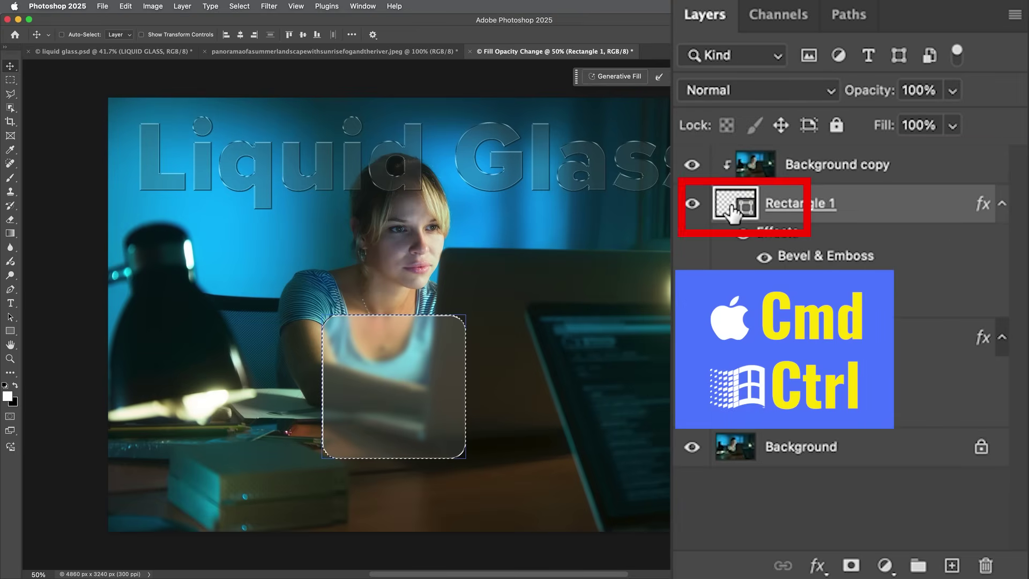
{"action": "left_click", "coordinate": [383, 385], "text": "super"}
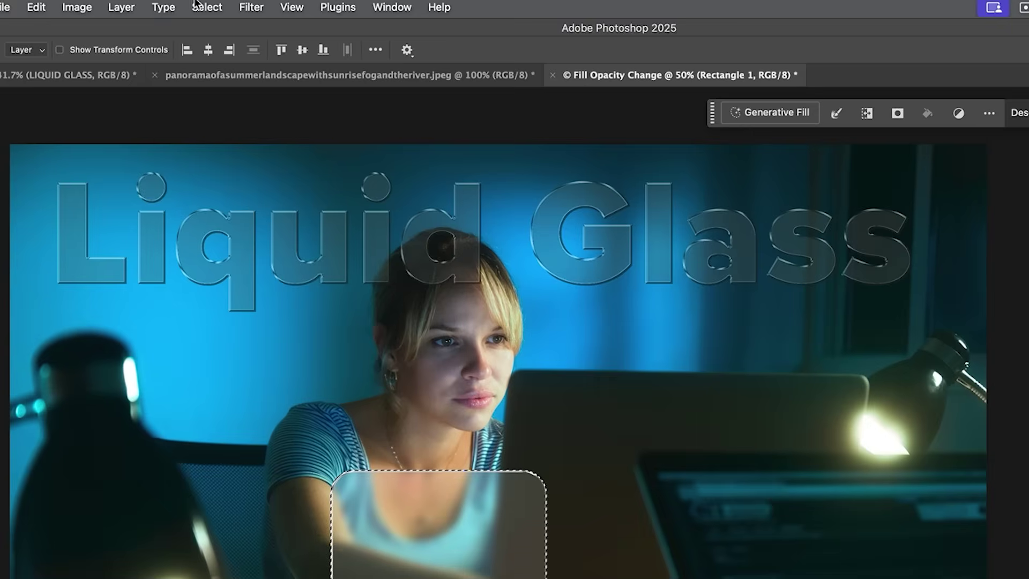
Step: Contract the rounded square selection by 30 pixels
{"action": "left_click", "coordinate": [239, 6]}
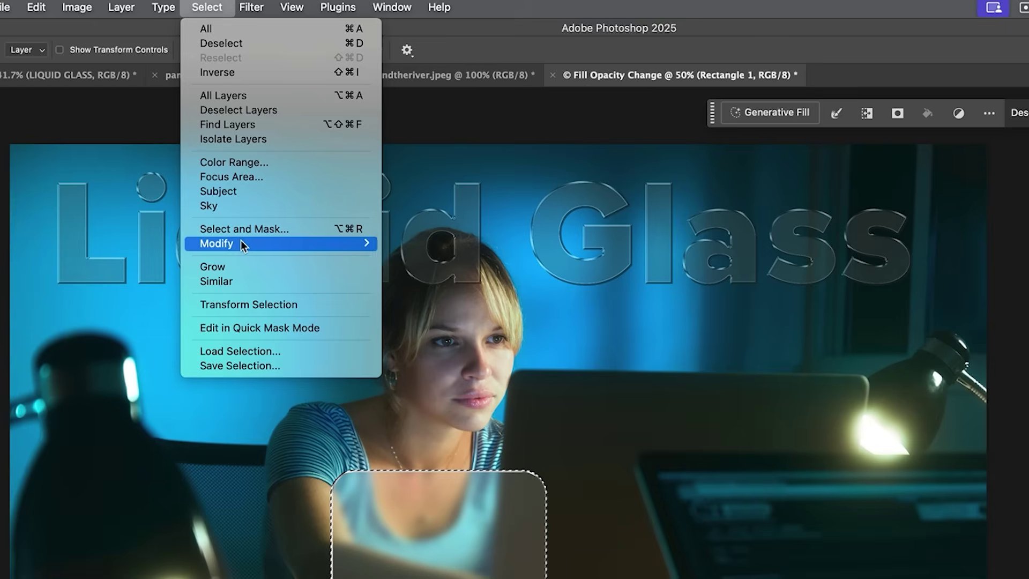
{"action": "mouse_move", "coordinate": [241, 244]}
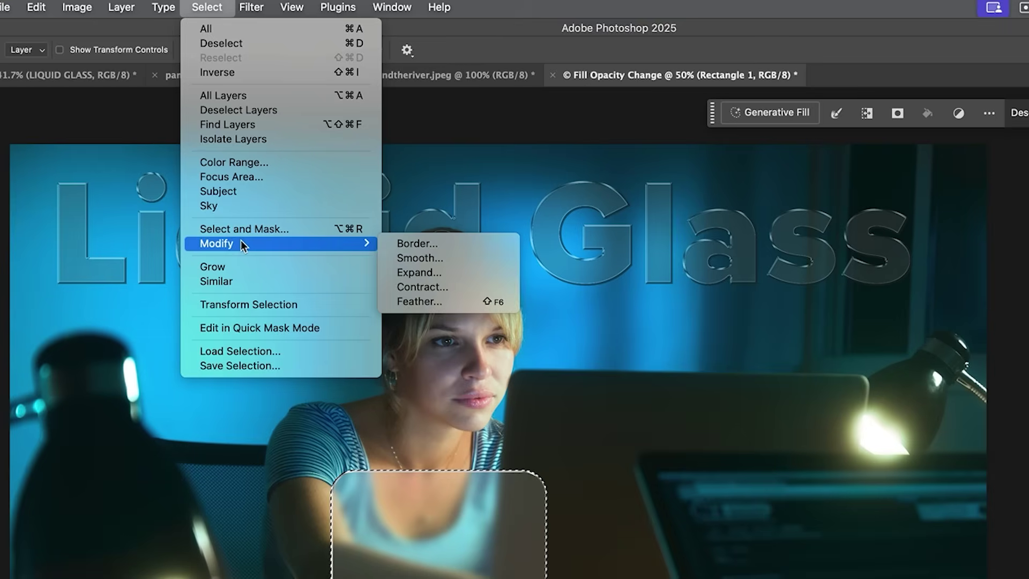
{"action": "left_click", "coordinate": [474, 287]}
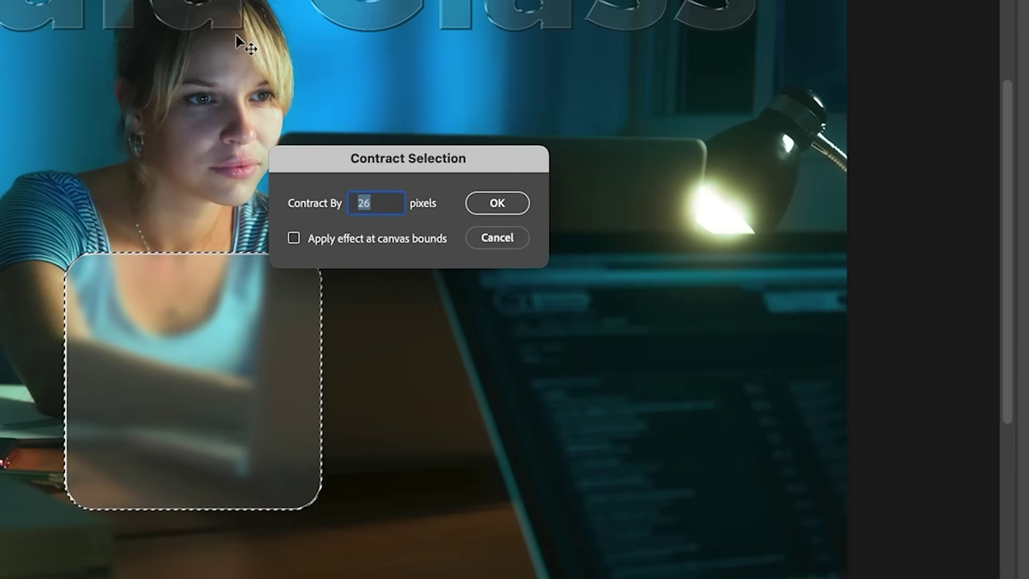
{"action": "type", "text": "30"}
{"action": "left_click", "coordinate": [488, 205]}
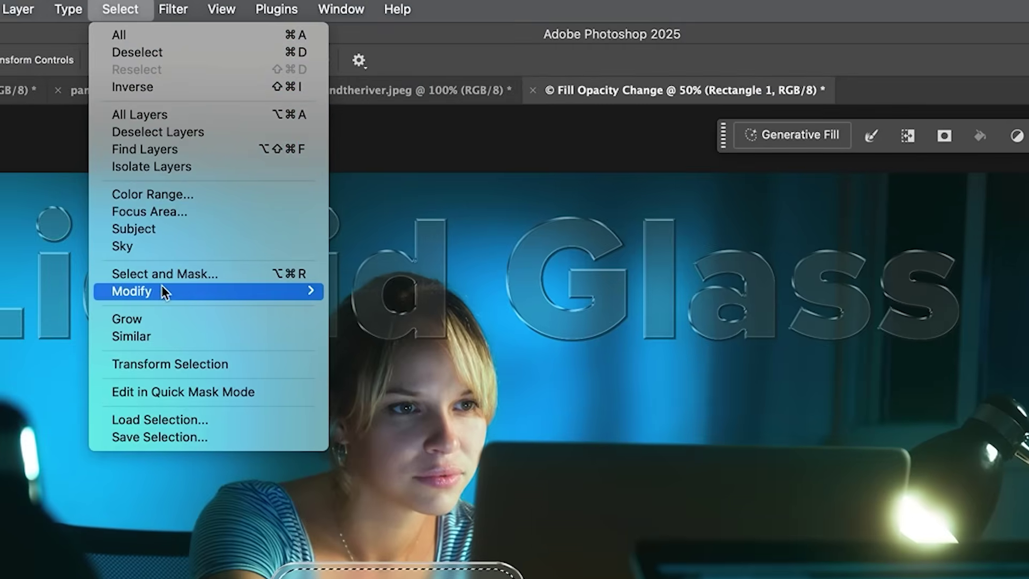
Step: Contract the selection by 30 pixels inside the rounded square's edge and invert it to cover the surrounding canvas
{"action": "mouse_move", "coordinate": [72, 156]}
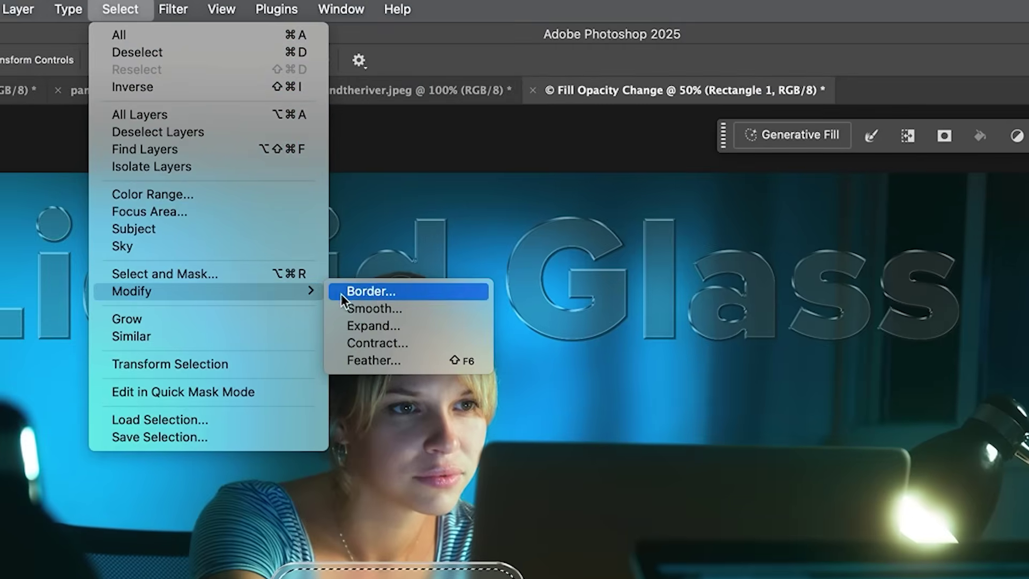
{"action": "left_click", "coordinate": [394, 343]}
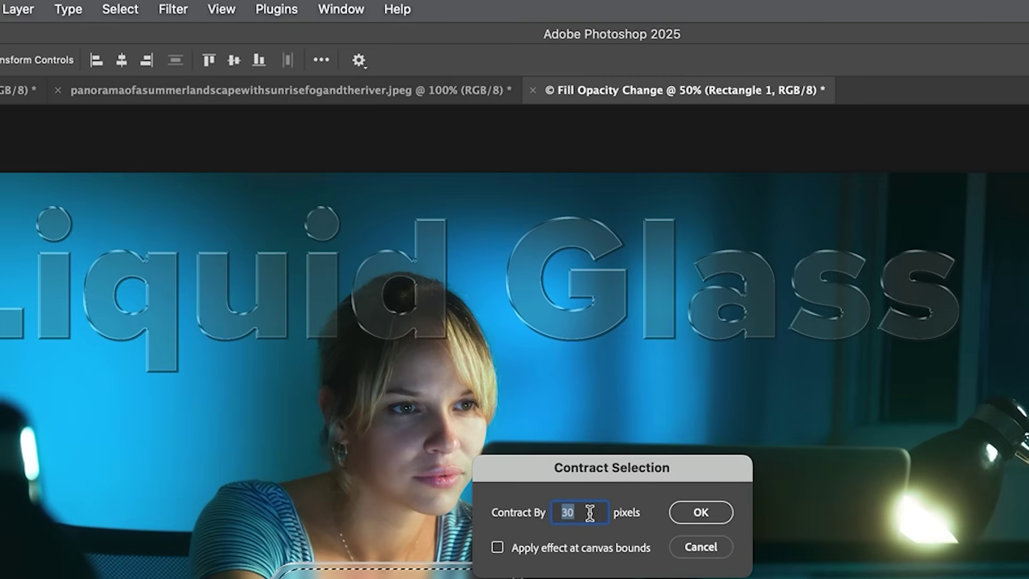
{"action": "type", "text": "10"}
{"action": "key", "text": "Return"}
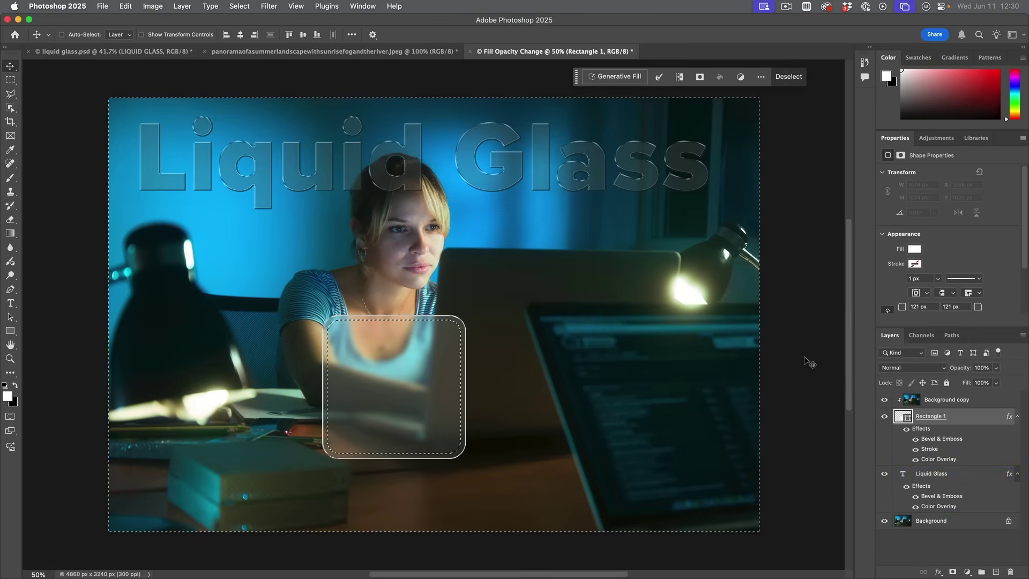
Step: Make the Background copy layer active and feather the inverted selection with a 5-pixel radius
{"action": "key", "text": "alt+bracketright"}
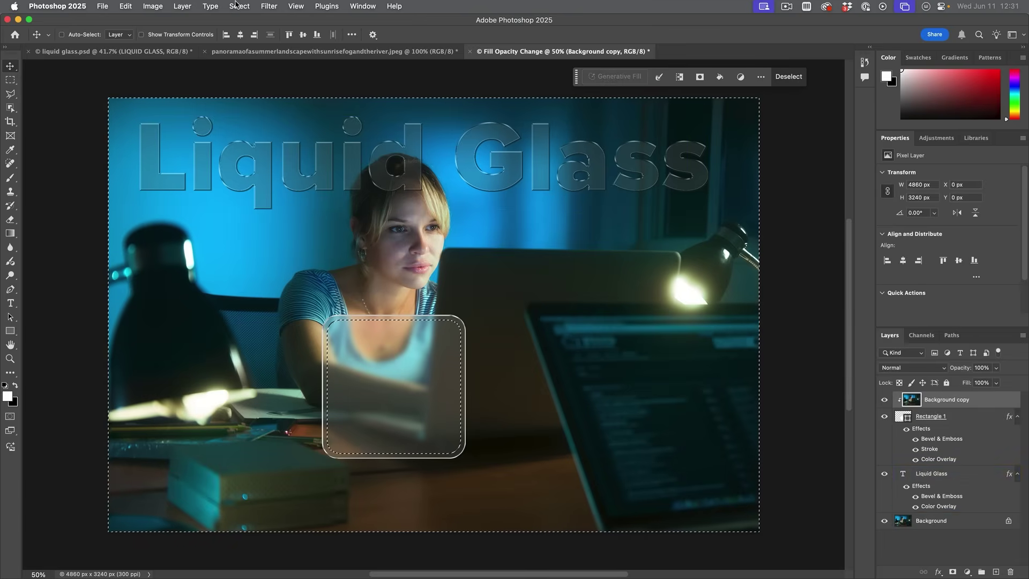
{"action": "left_click", "coordinate": [238, 6]}
{"action": "mouse_move", "coordinate": [299, 163]}
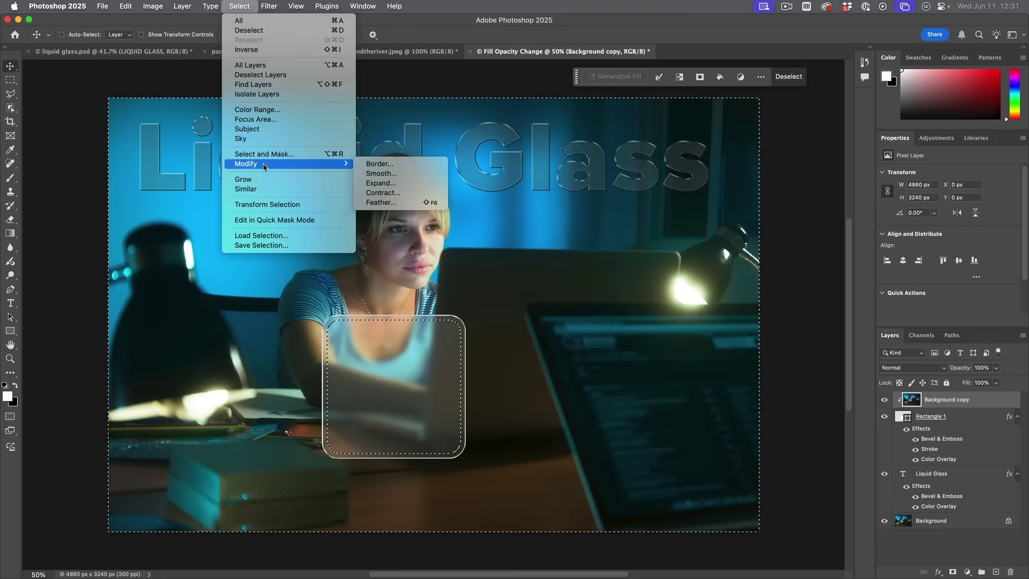
{"action": "left_click", "coordinate": [382, 202]}
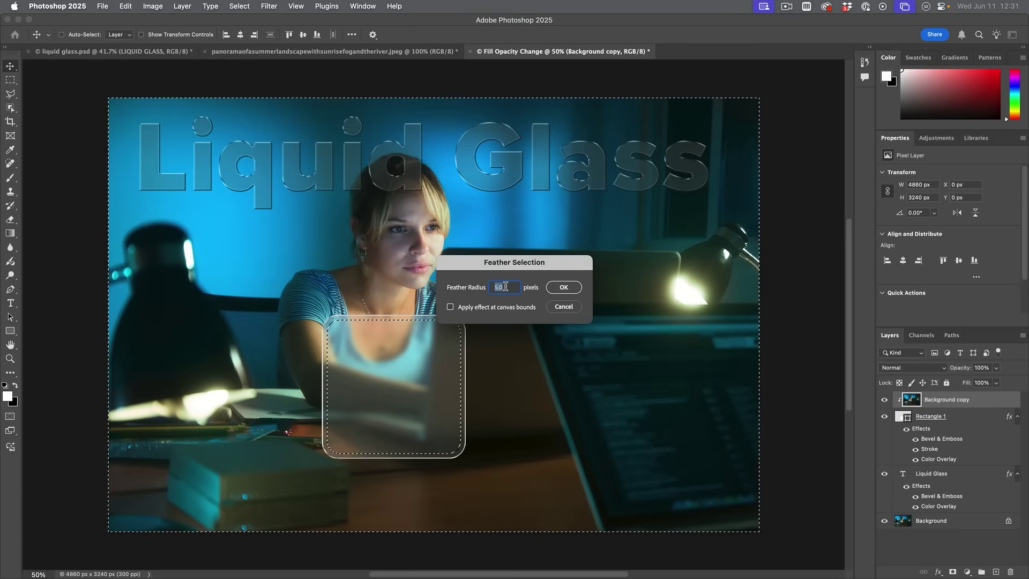
{"action": "key", "text": "Return"}
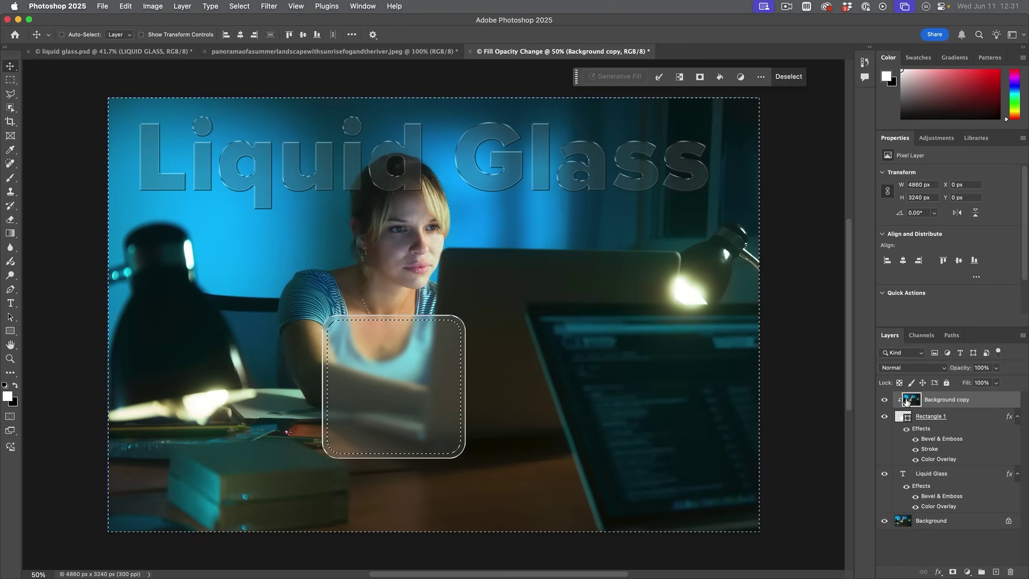
Step: Distort the Background copy layer's selected area with ZigZag at amount 61, 5 ridges and Around Center style, and drop the selection
{"action": "left_click", "coordinate": [270, 5]}
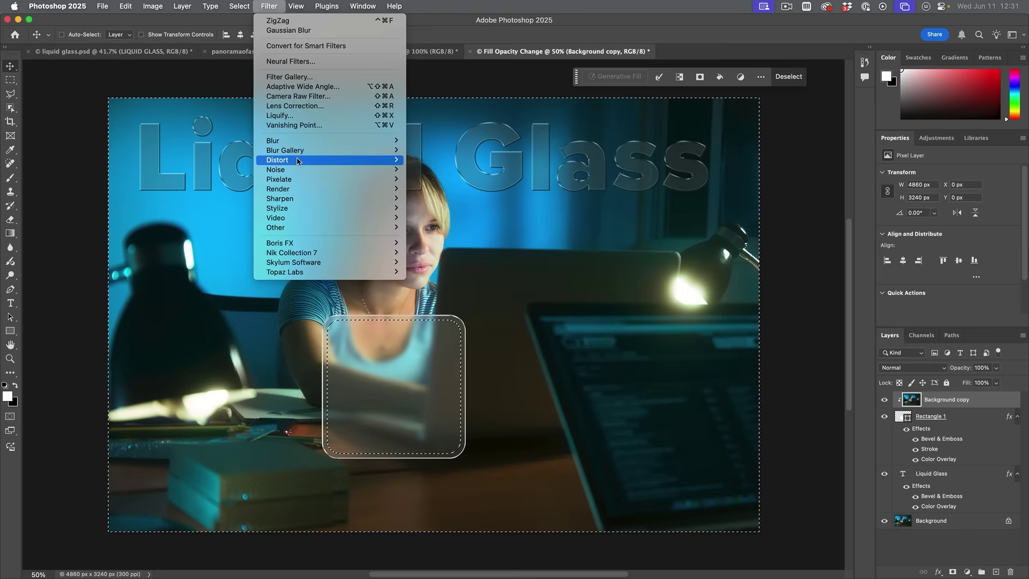
{"action": "mouse_move", "coordinate": [302, 160]}
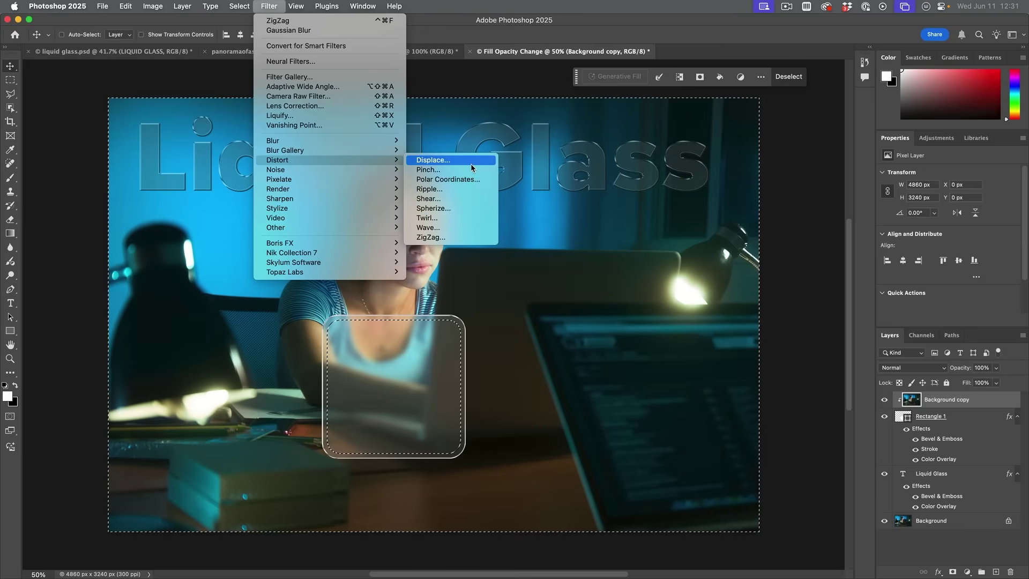
{"action": "left_click", "coordinate": [463, 236]}
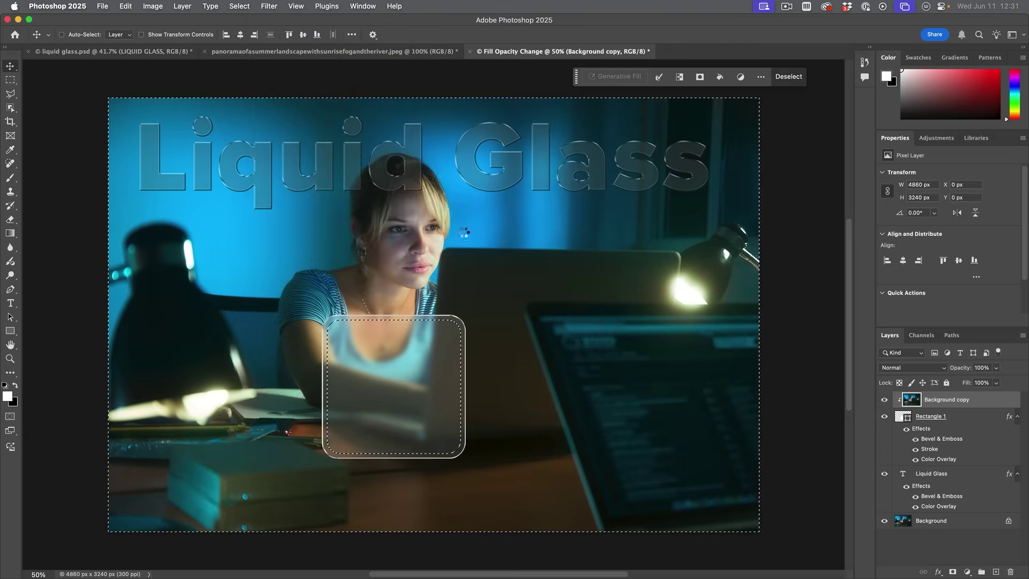
{"action": "left_click_drag", "start_coordinate": [826, 236], "coordinate": [690, 185]}
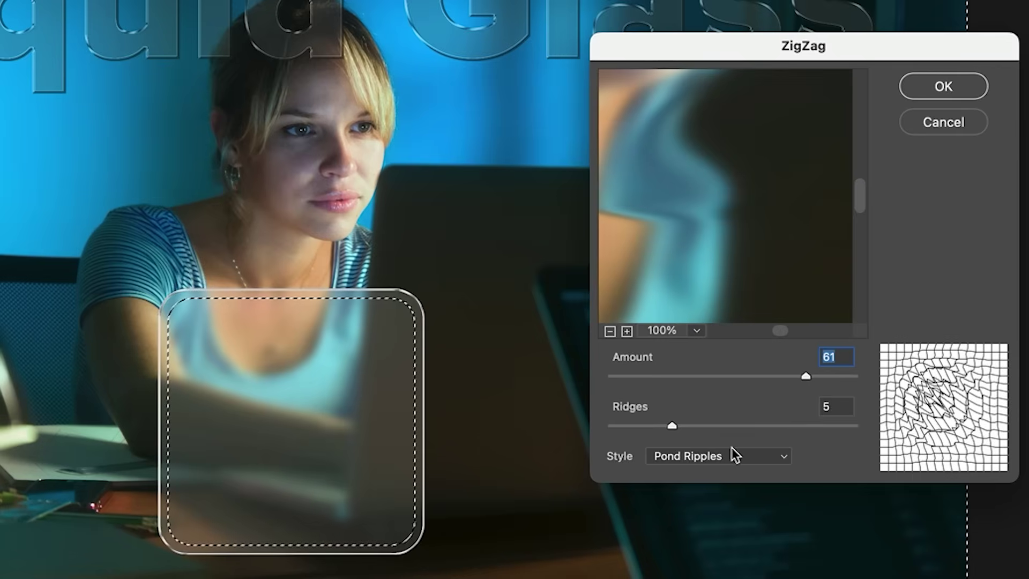
{"action": "left_click", "coordinate": [685, 453]}
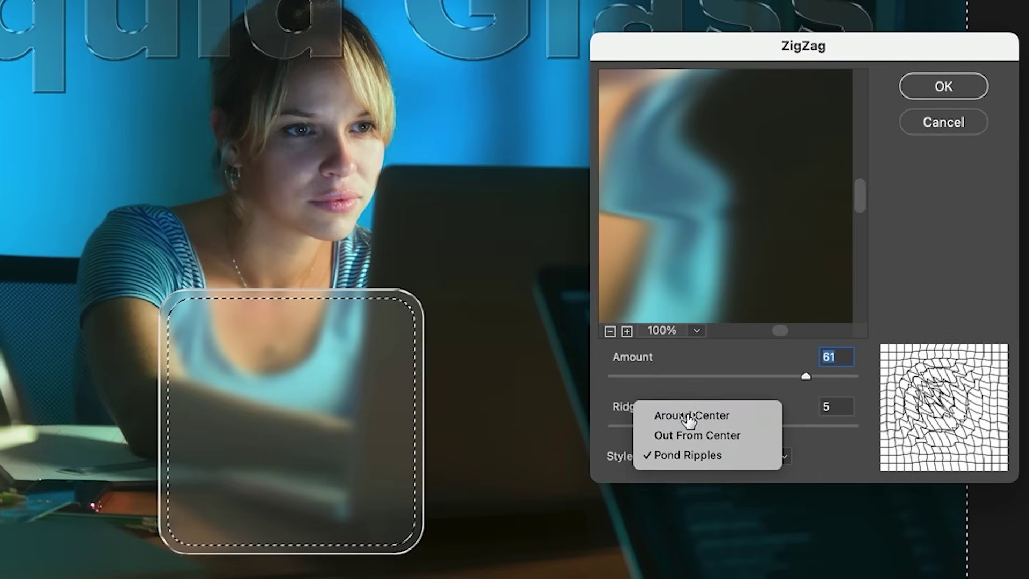
{"action": "left_click", "coordinate": [690, 416]}
{"action": "left_click", "coordinate": [706, 454]}
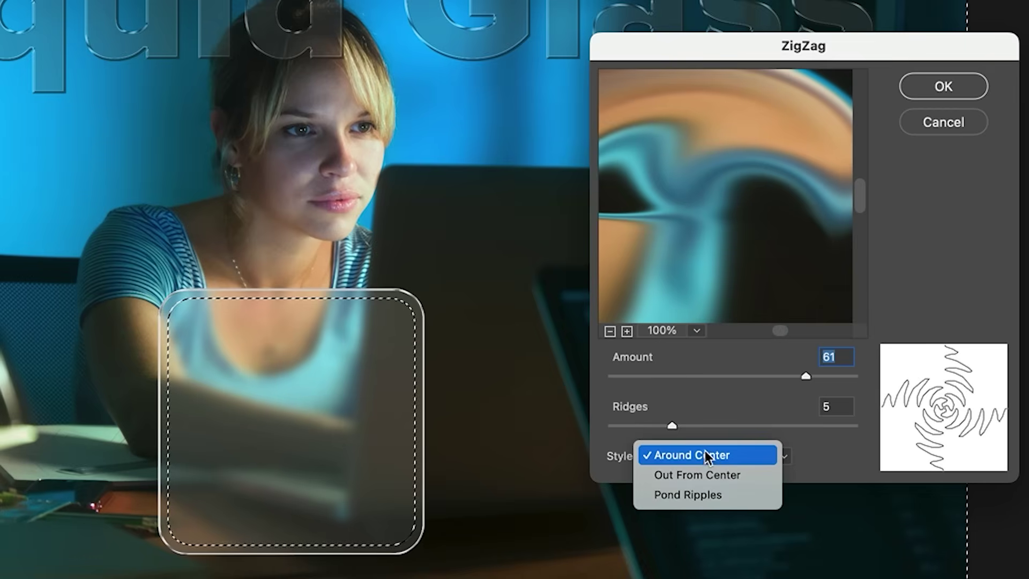
{"action": "left_click", "coordinate": [718, 472]}
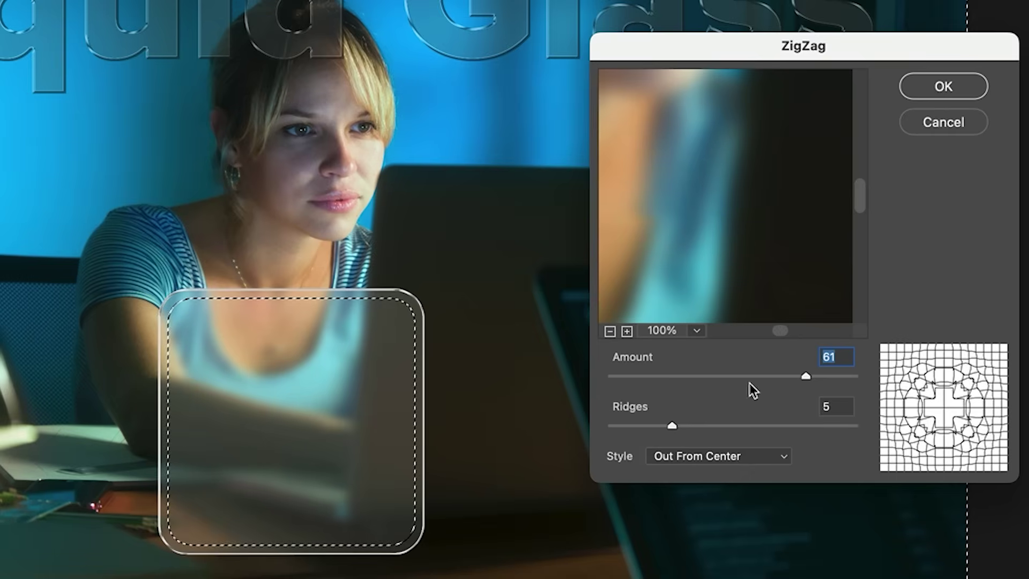
{"action": "left_click", "coordinate": [732, 455]}
{"action": "left_click", "coordinate": [735, 437]}
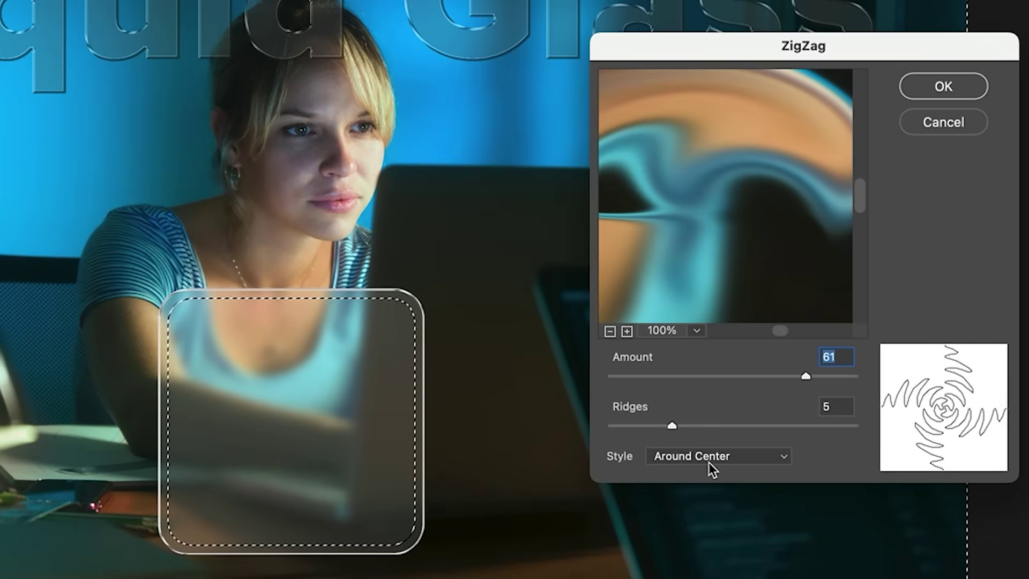
{"action": "left_click", "coordinate": [945, 87]}
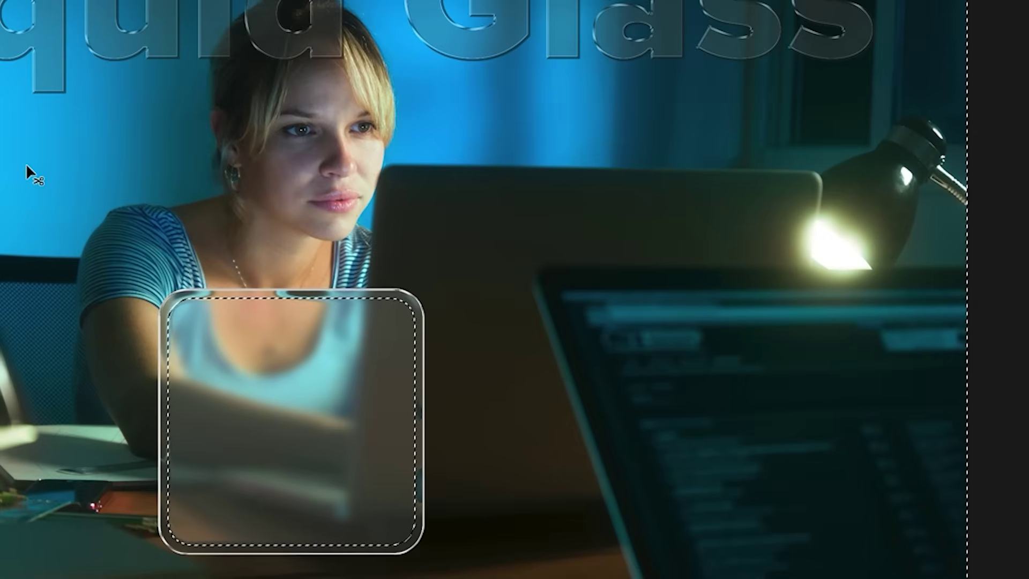
{"action": "key", "text": "ctrl+d"}
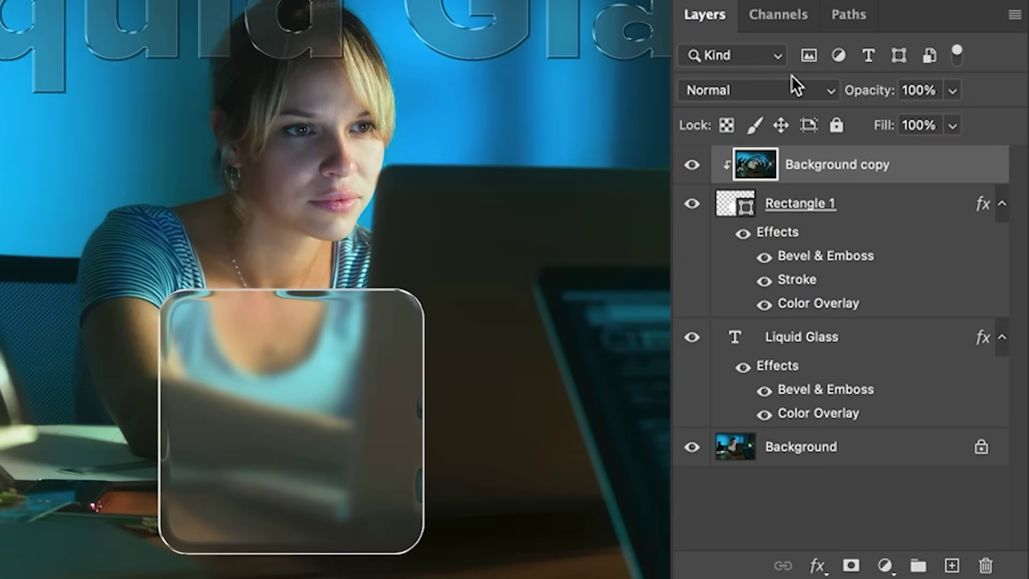
Step: Load the outline of the Rectangle 1 layer as a selection and add a Gradient fill layer above Background copy
{"action": "left_click", "coordinate": [741, 204]}
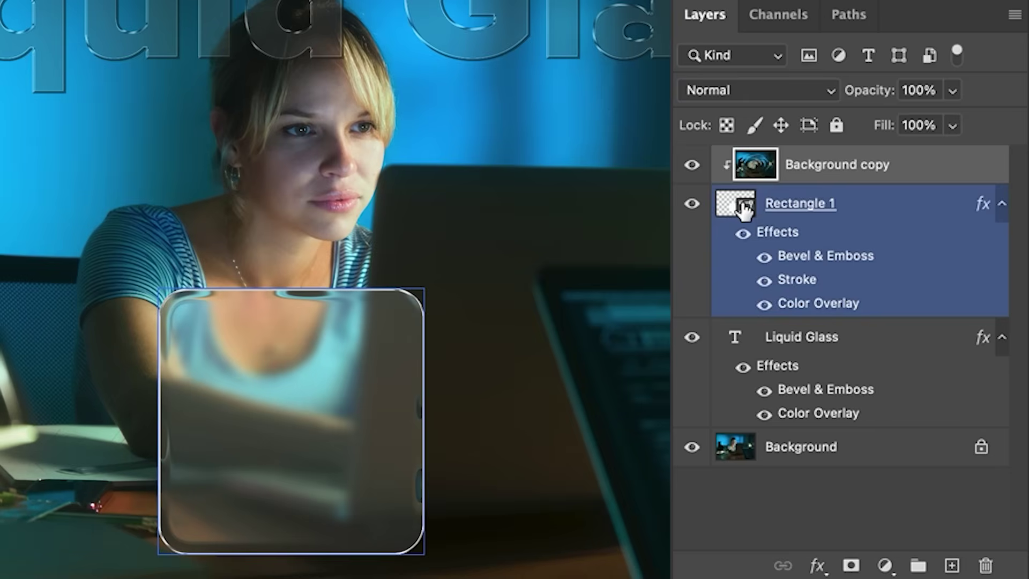
{"action": "left_click", "coordinate": [742, 212], "text": "ctrl"}
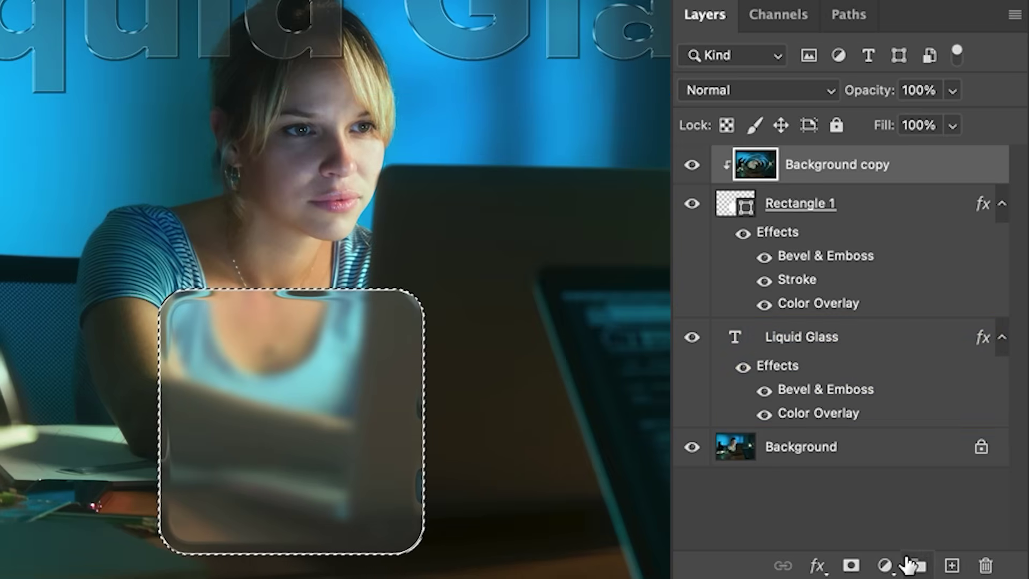
{"action": "left_click", "coordinate": [883, 566]}
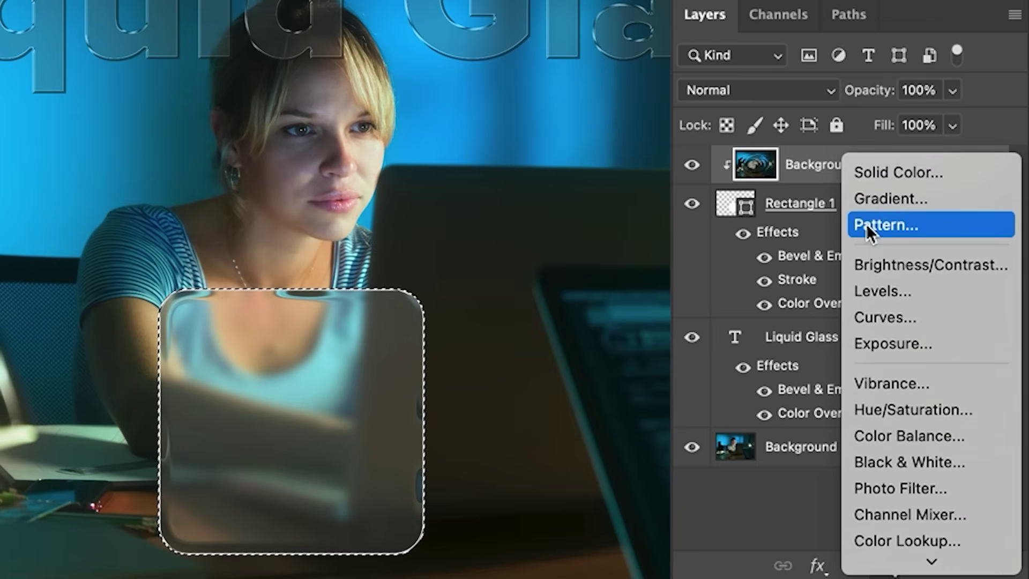
{"action": "left_click", "coordinate": [873, 198]}
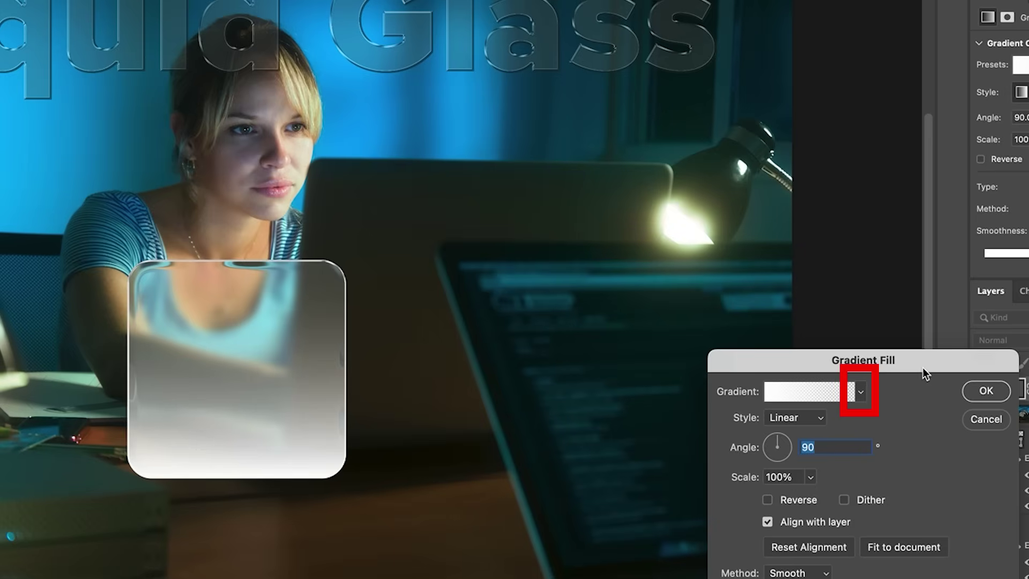
Step: Look through the gradient presets and find the option for loading the Legacy Gradients
{"action": "left_click", "coordinate": [860, 389]}
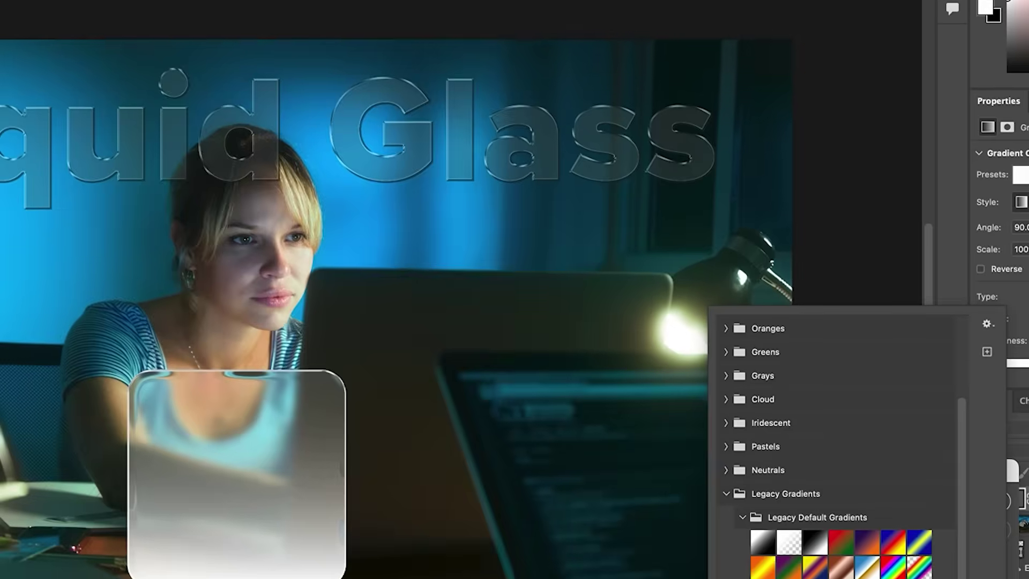
{"action": "left_click", "coordinate": [190, 10]}
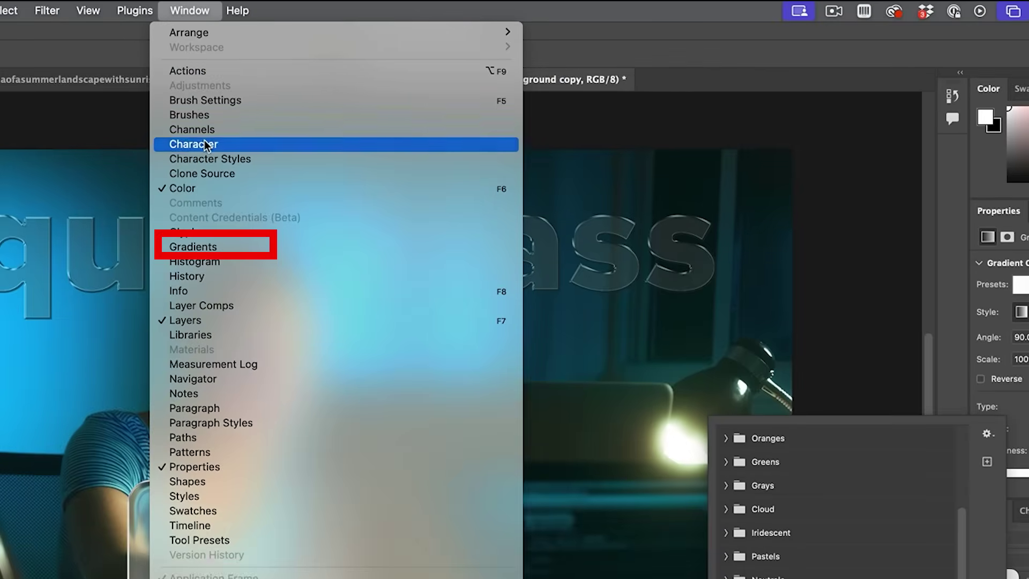
{"action": "left_click", "coordinate": [217, 247]}
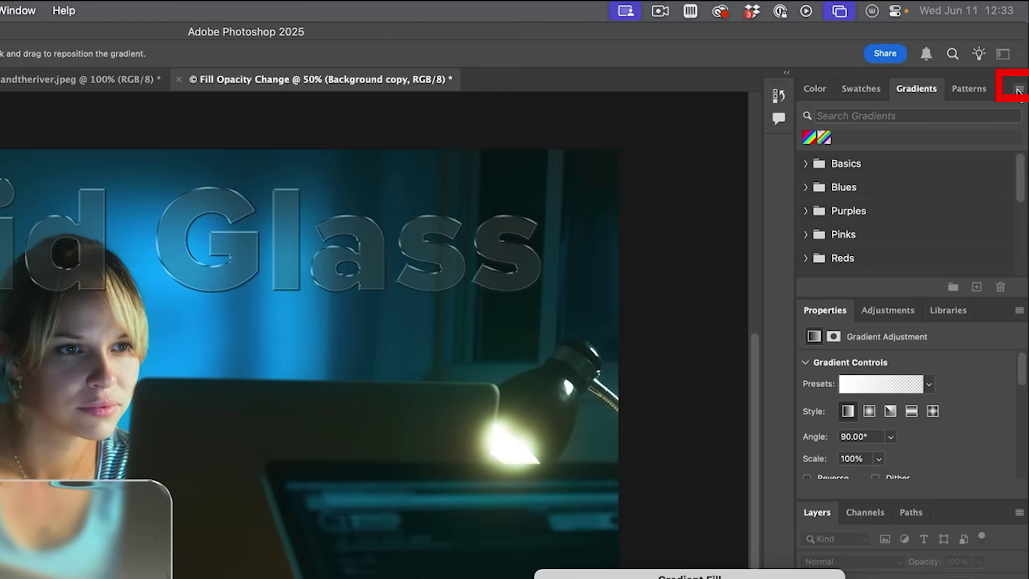
{"action": "left_click", "coordinate": [1018, 91]}
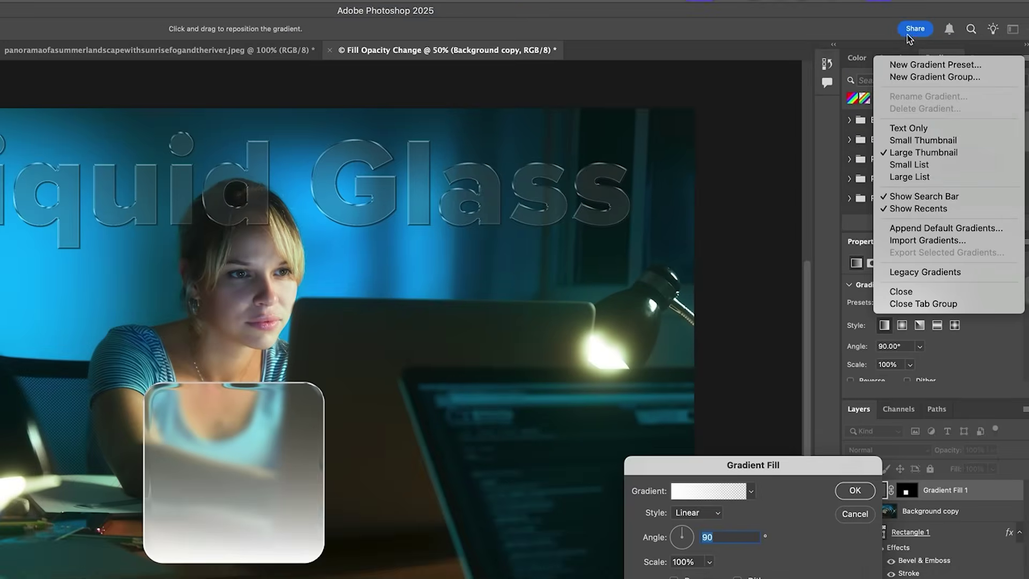
{"action": "left_click", "coordinate": [784, 359]}
Step: Set the fill layer's gradient to the rainbow spectrum preset from Legacy Default Gradients
{"action": "left_click_drag", "start_coordinate": [791, 471], "coordinate": [659, 253]}
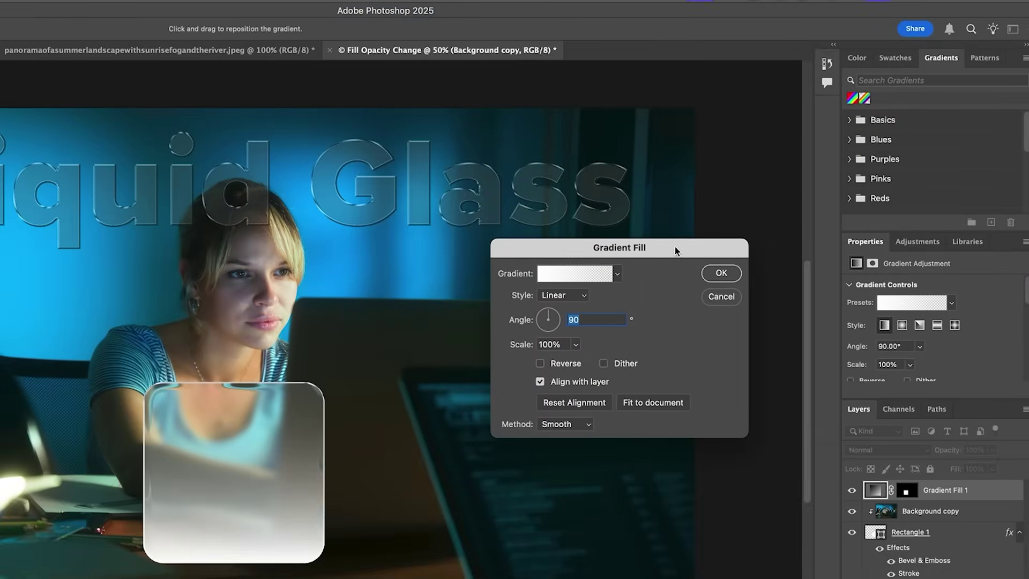
{"action": "left_click", "coordinate": [617, 274]}
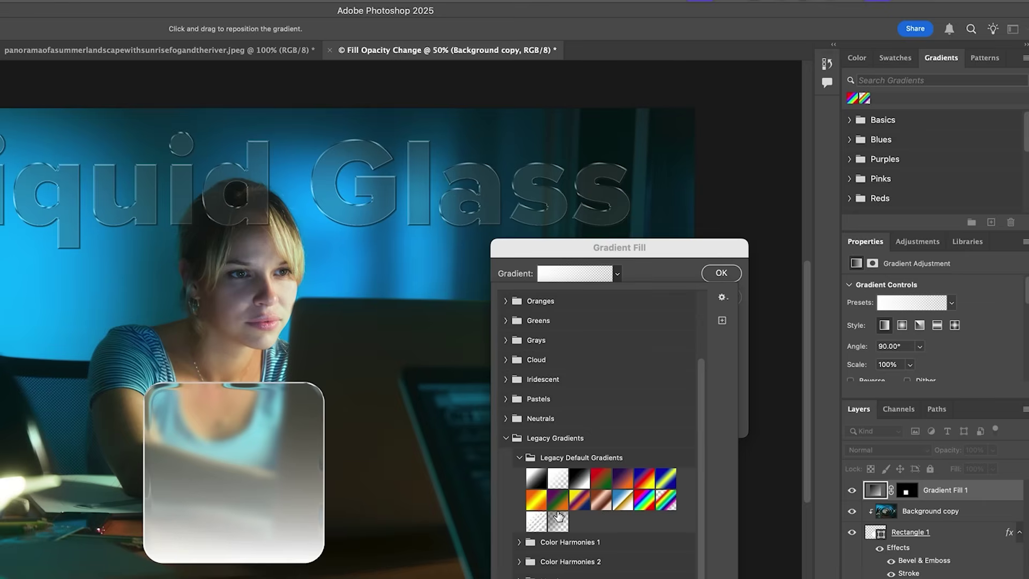
{"action": "left_click", "coordinate": [645, 498]}
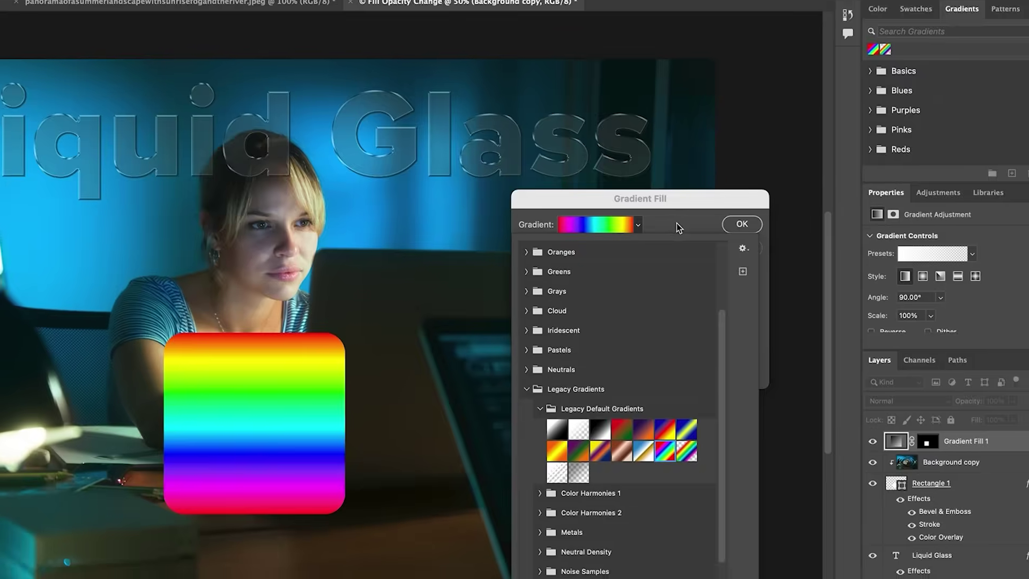
{"action": "left_click", "coordinate": [656, 274]}
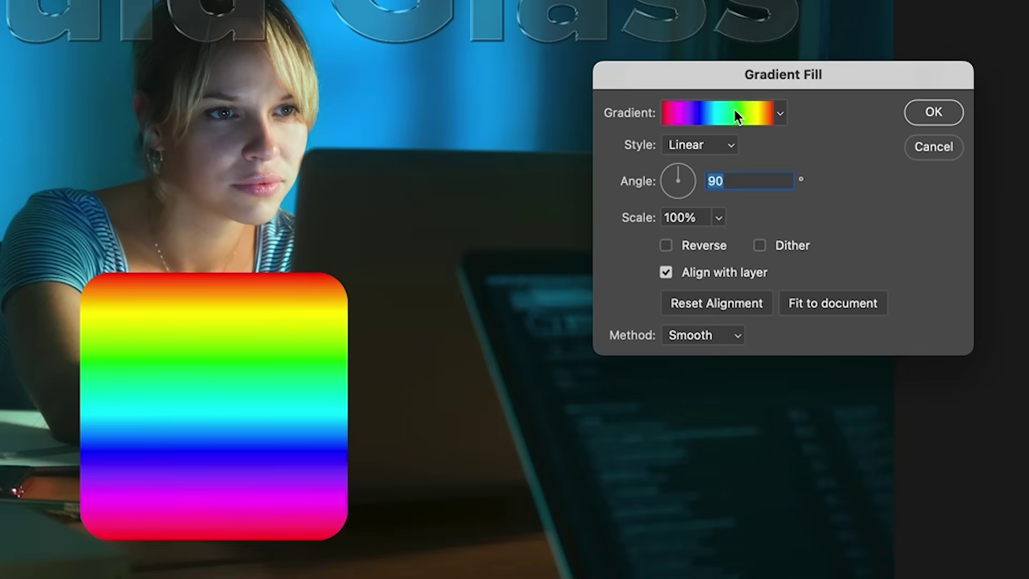
Step: Angle the gradient at about -1.48°, scale it to 295%, and shift it so the square runs from red through magenta to blue
{"action": "left_click", "coordinate": [684, 170]}
{"action": "left_click_drag", "start_coordinate": [684, 174], "coordinate": [705, 180]}
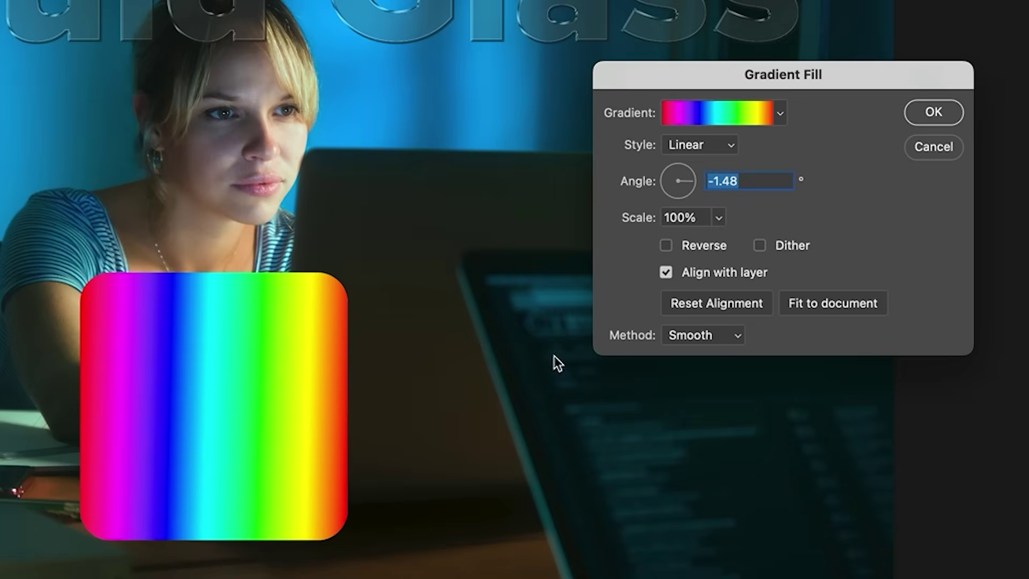
{"action": "left_click_drag", "start_coordinate": [632, 222], "coordinate": [689, 218]}
{"action": "left_click_drag", "start_coordinate": [625, 221], "coordinate": [667, 222]}
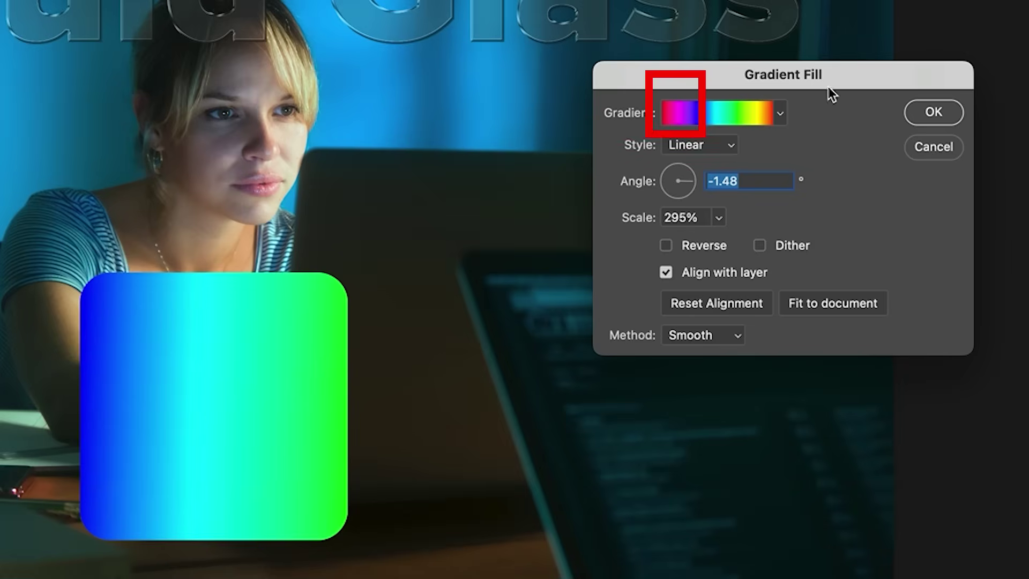
{"action": "left_click_drag", "start_coordinate": [108, 402], "coordinate": [221, 416]}
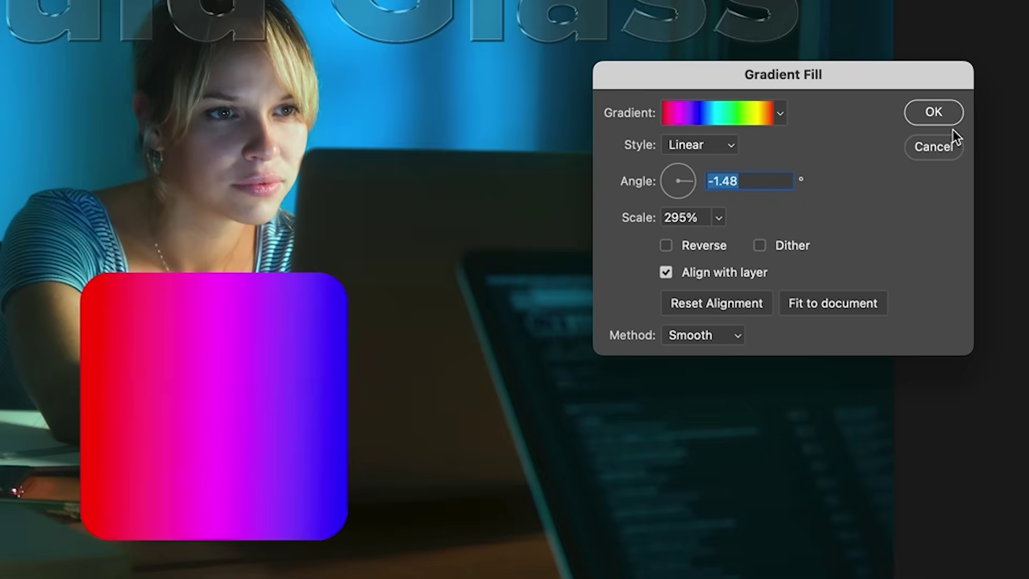
{"action": "left_click", "coordinate": [934, 113]}
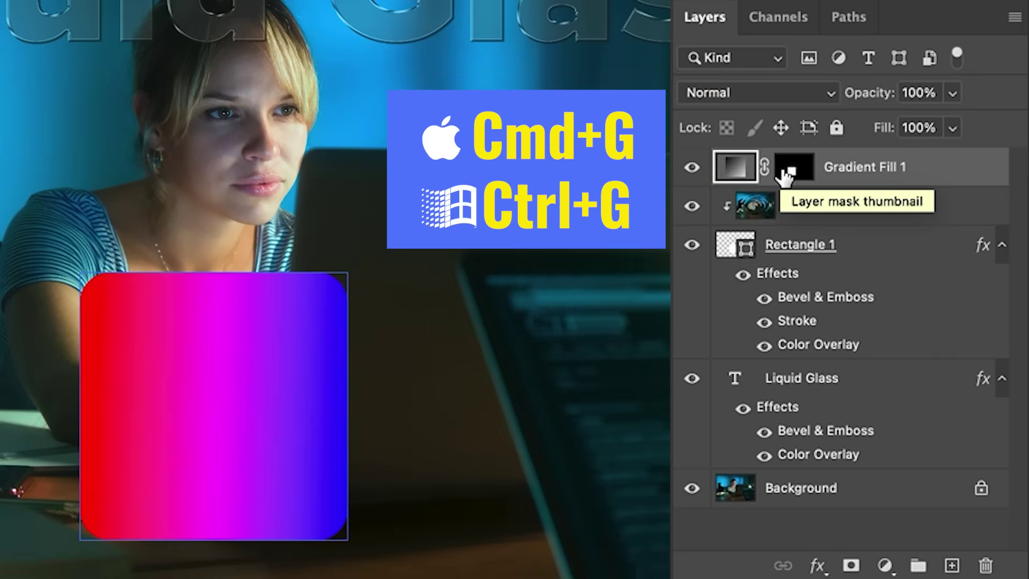
Step: Put the Gradient Fill 1 layer in a group and hide that group
{"action": "key", "text": "ctrl+g"}
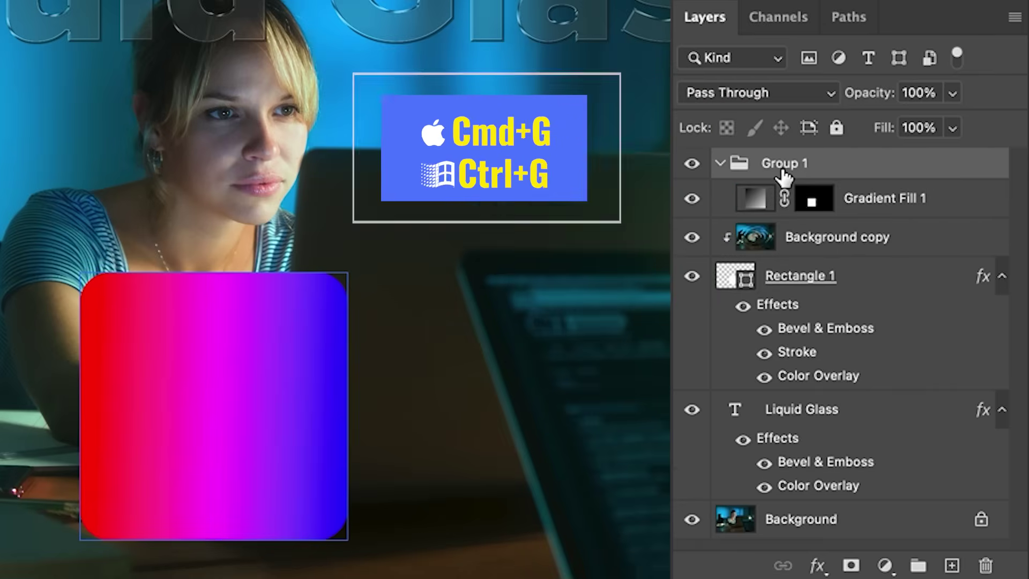
{"action": "left_click", "coordinate": [687, 163]}
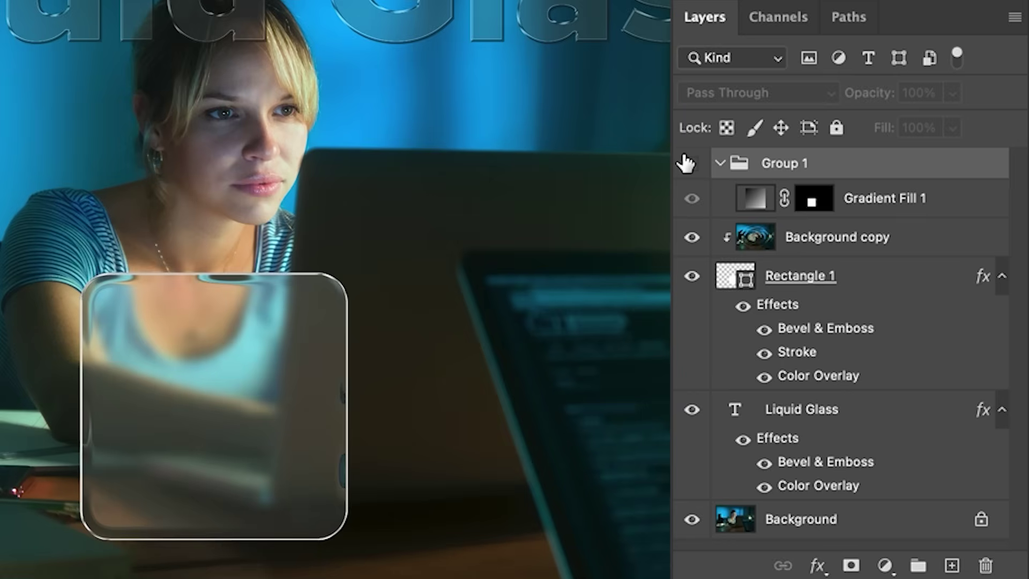
Step: Make Group 1 visible again and add a white layer mask to the group
{"action": "left_click", "coordinate": [687, 163]}
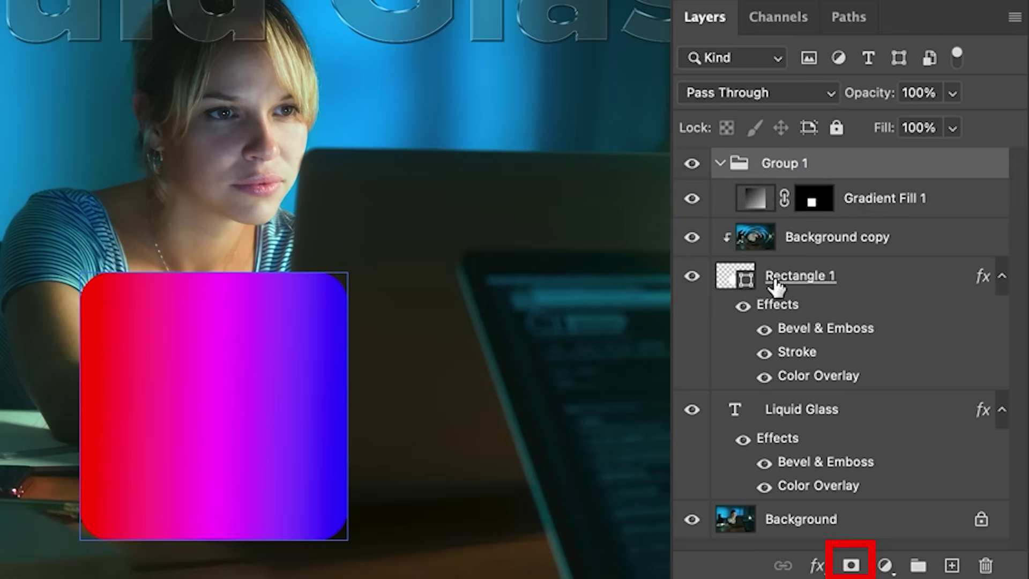
{"action": "left_click", "coordinate": [851, 565]}
{"action": "left_click", "coordinate": [726, 199]}
{"action": "left_click", "coordinate": [907, 174]}
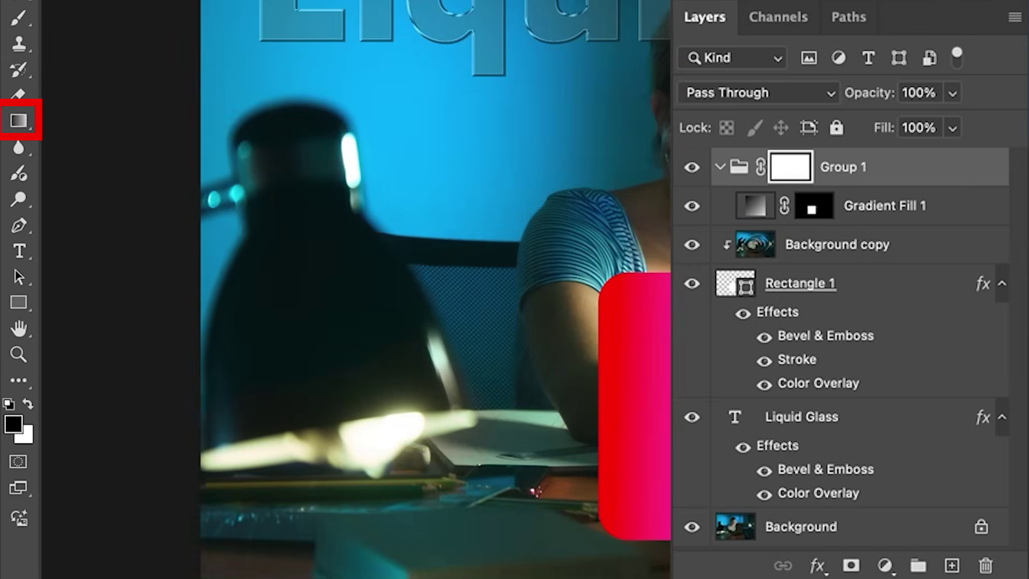
Step: Set up the Gradient tool with the first black-to-white preset from Basics and the linear style
{"action": "right_click", "coordinate": [18, 120]}
{"action": "left_click", "coordinate": [84, 125]}
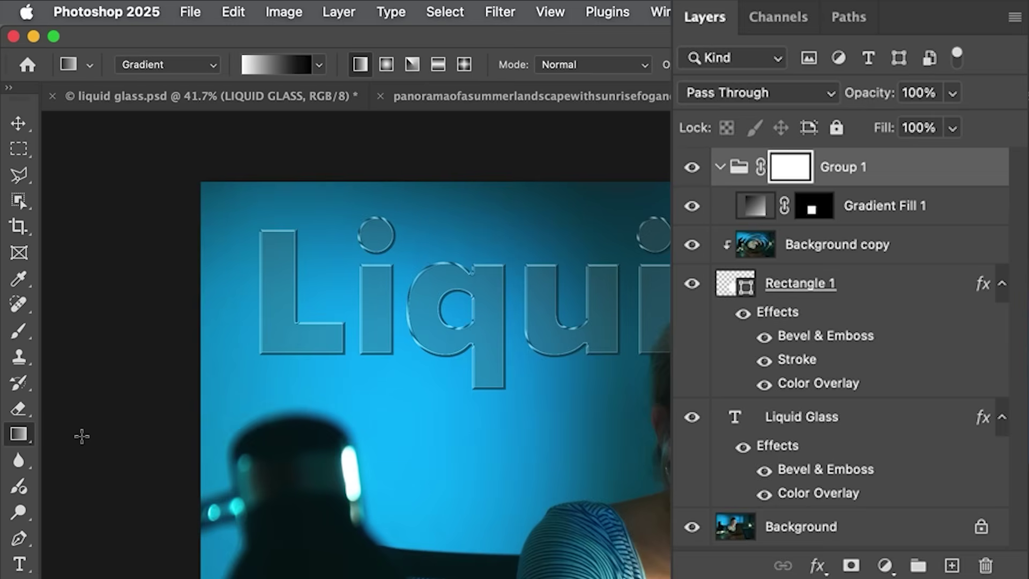
{"action": "left_click", "coordinate": [319, 64]}
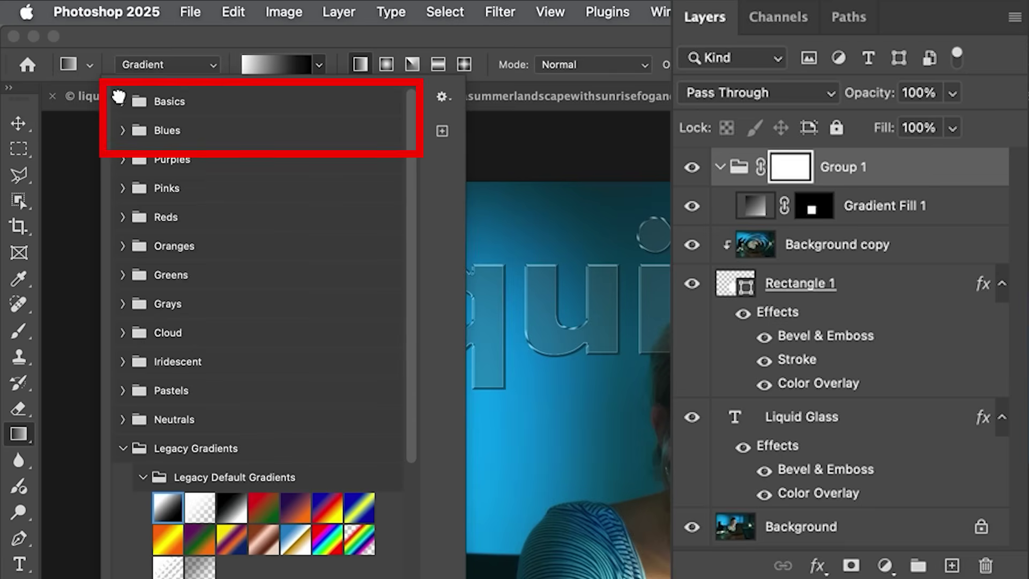
{"action": "left_click", "coordinate": [123, 102]}
{"action": "left_click", "coordinate": [149, 129]}
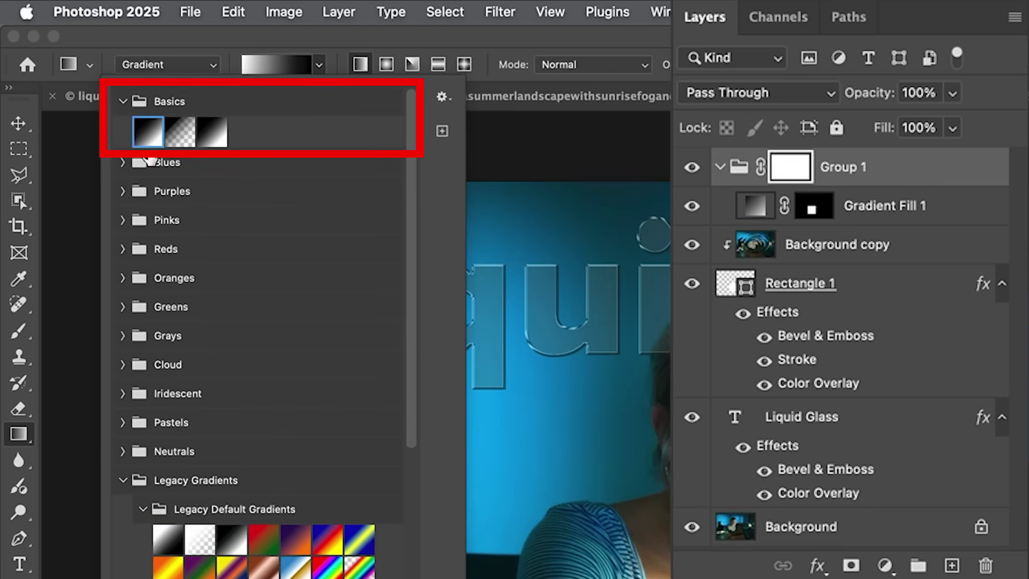
{"action": "left_click", "coordinate": [360, 67]}
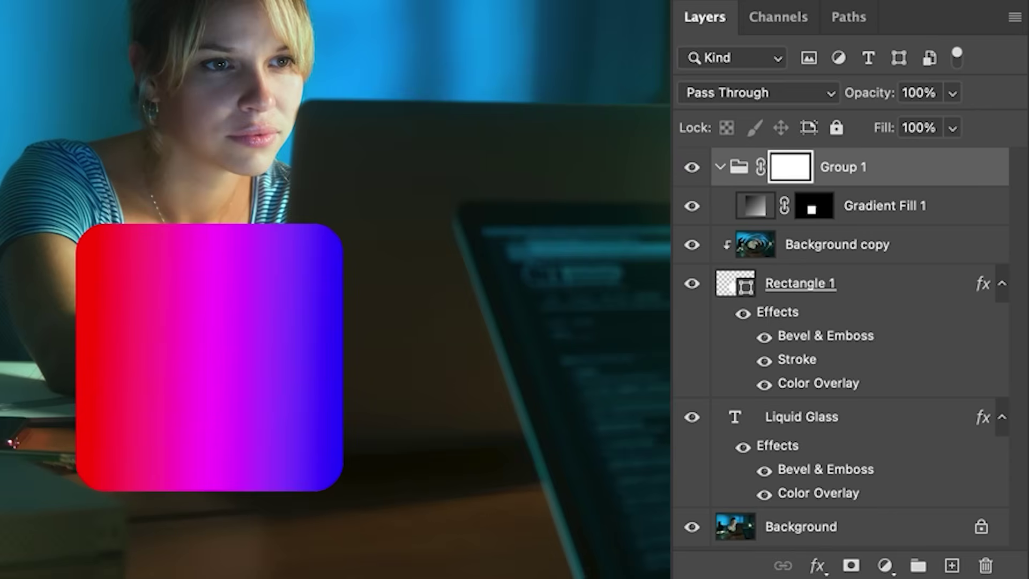
Step: Draw a vertical black-to-white gradient on the group's mask so the rainbow colours only glow along the square's lower edge
{"action": "left_click_drag", "start_coordinate": [188, 278], "coordinate": [186, 195]}
{"action": "left_click_drag", "start_coordinate": [187, 280], "coordinate": [186, 510]}
{"action": "left_click_drag", "start_coordinate": [186, 195], "coordinate": [185, 433]}
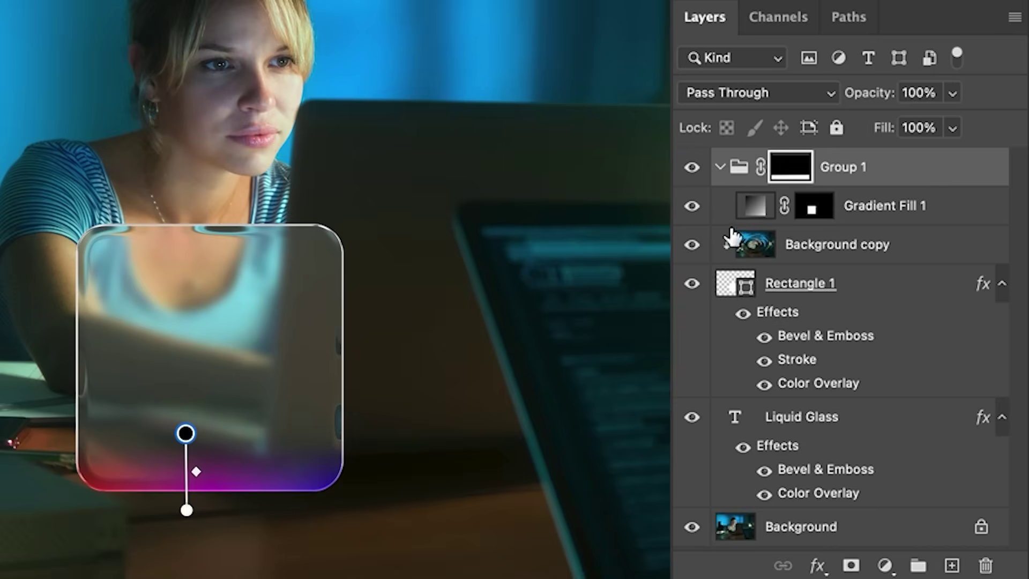
Step: Reduce the opacity of Group 1 to 50% and select the Liquid Glass text layer
{"action": "left_click", "coordinate": [870, 165]}
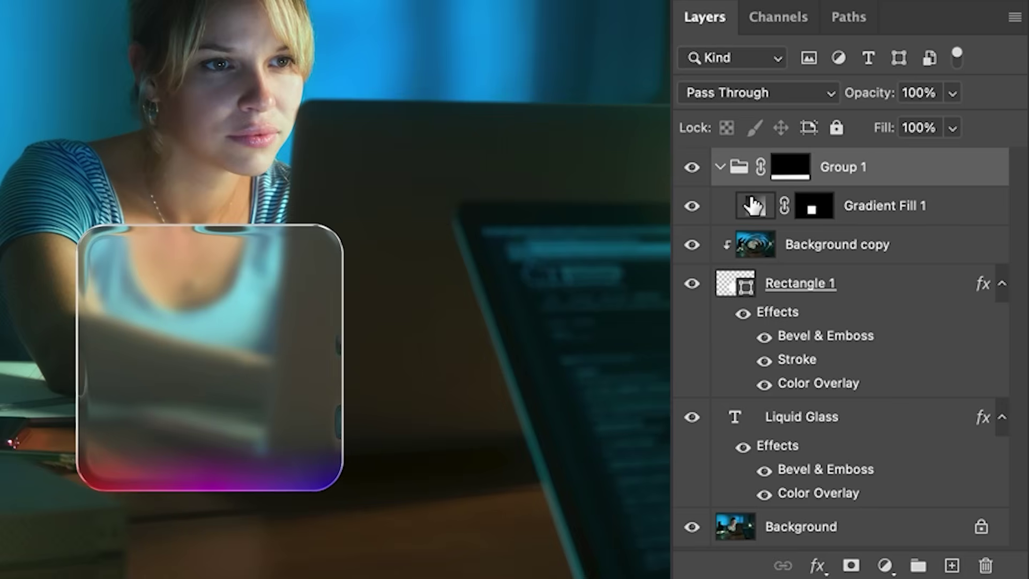
{"action": "left_click_drag", "start_coordinate": [877, 107], "coordinate": [700, 104]}
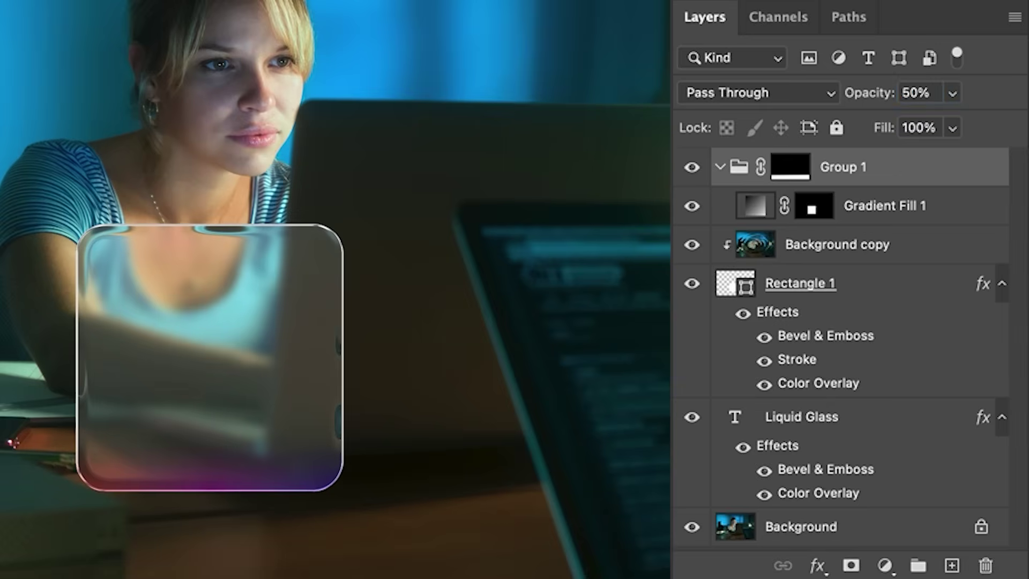
{"action": "left_click", "coordinate": [858, 417]}
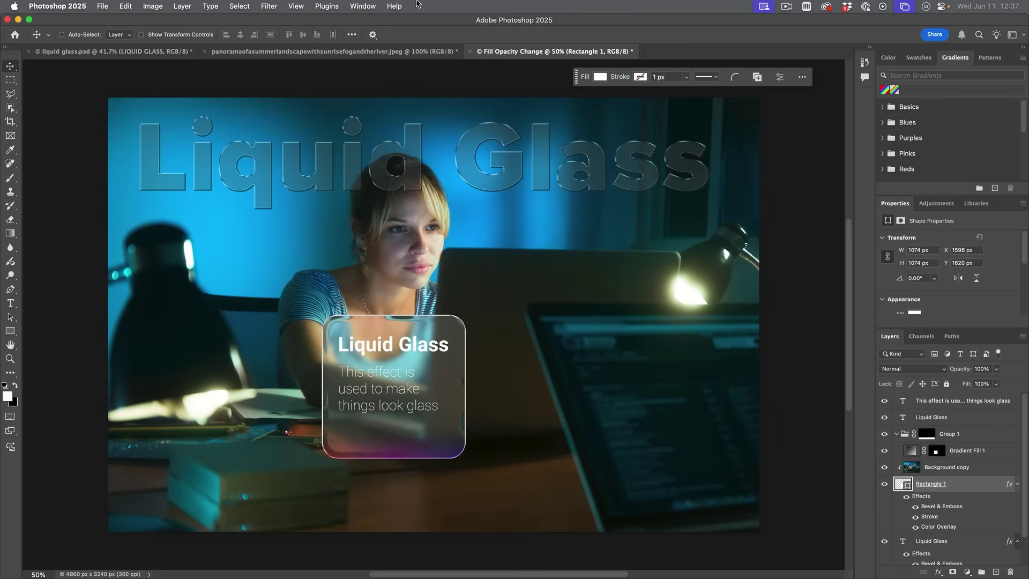
Step: Bring up the Styles presets and enlarge their display to show more of the list
{"action": "left_click", "coordinate": [362, 6]}
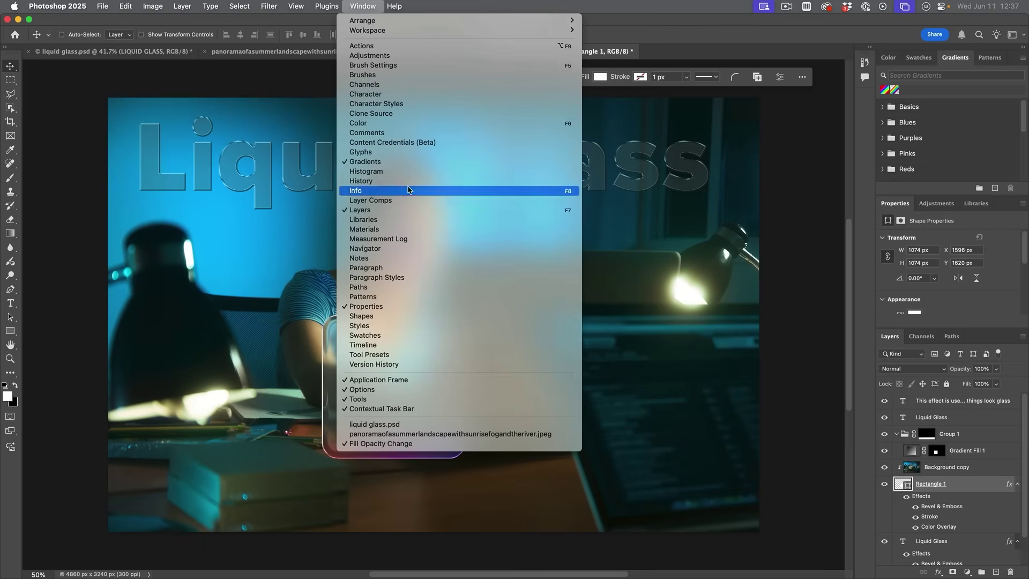
{"action": "left_click", "coordinate": [433, 326]}
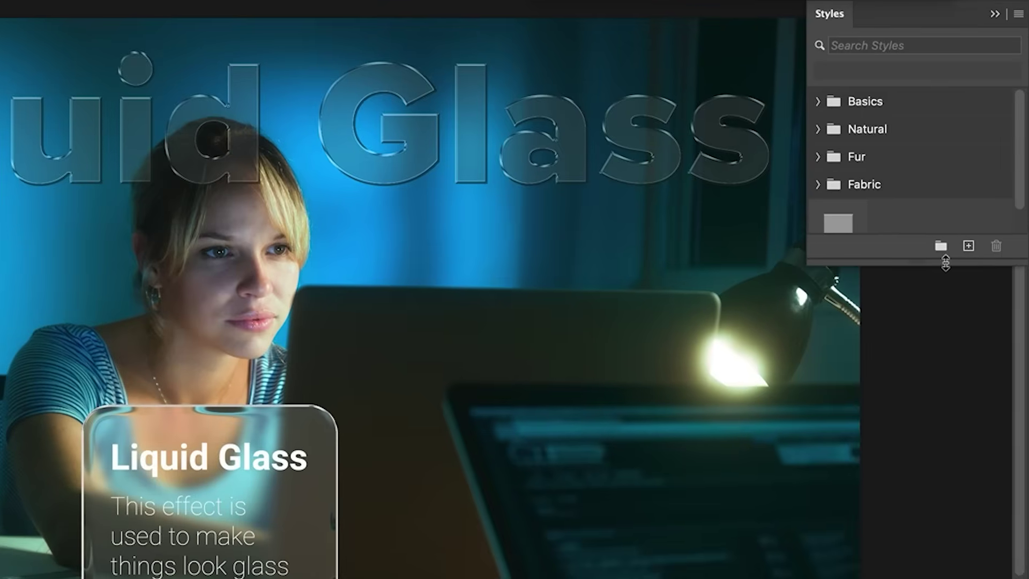
{"action": "left_click_drag", "start_coordinate": [934, 267], "coordinate": [920, 394]}
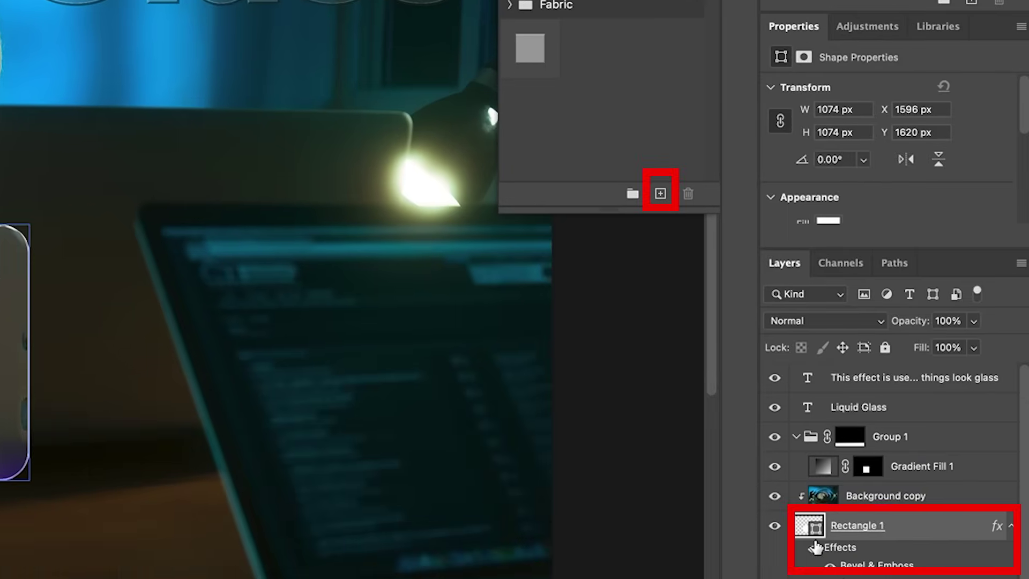
Step: Save the Rectangle 1 layer effects as a new style named "liquid glass", included in the current library
{"action": "left_click", "coordinate": [661, 193]}
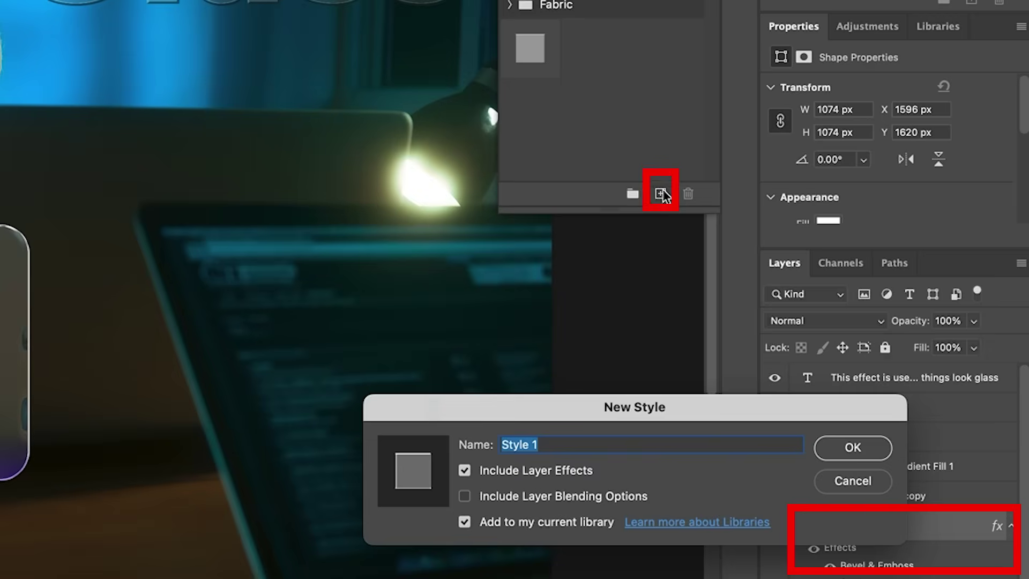
{"action": "type", "text": "I"}
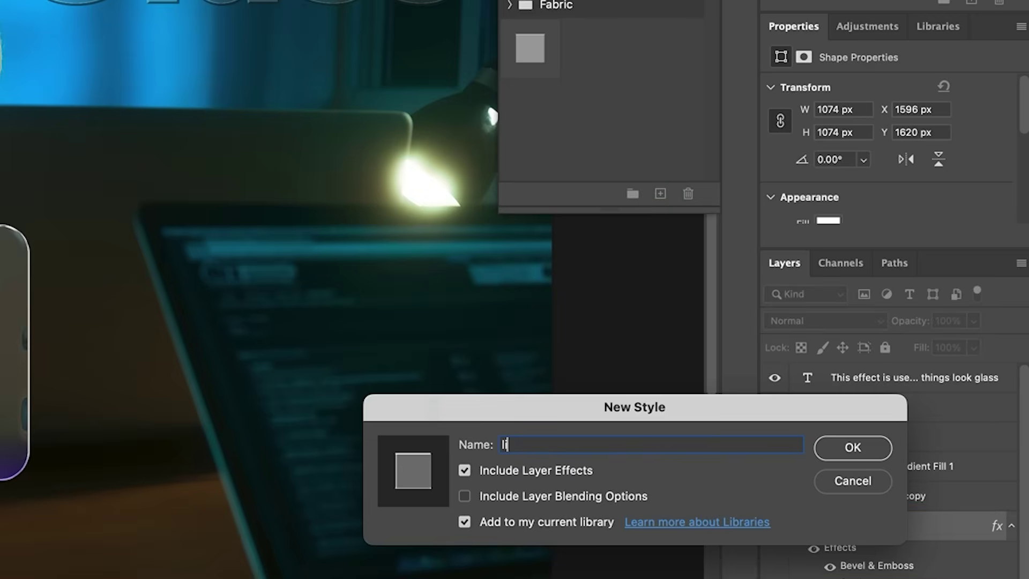
{"action": "type", "text": "iquid glass"}
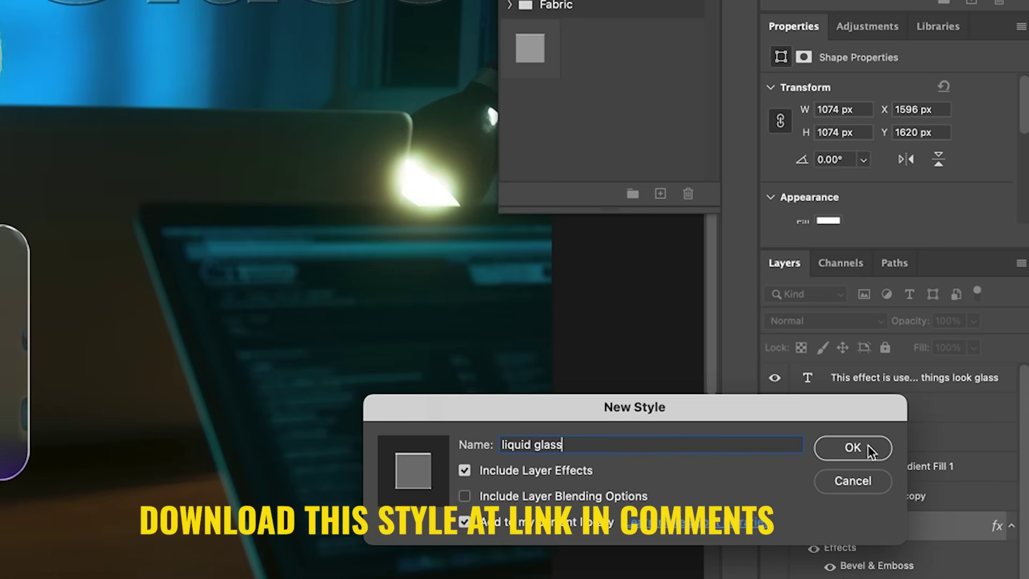
{"action": "left_click", "coordinate": [868, 447]}
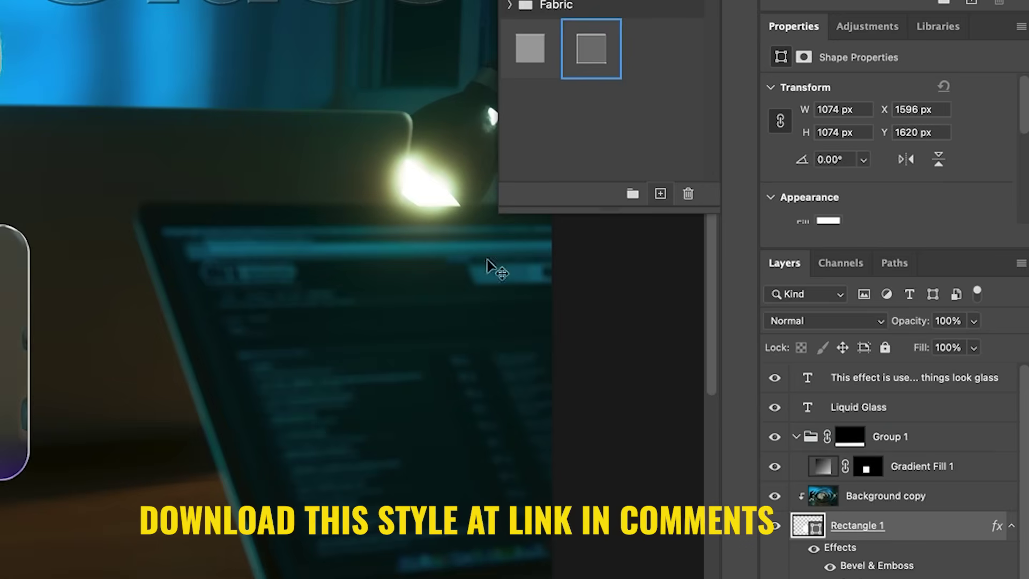